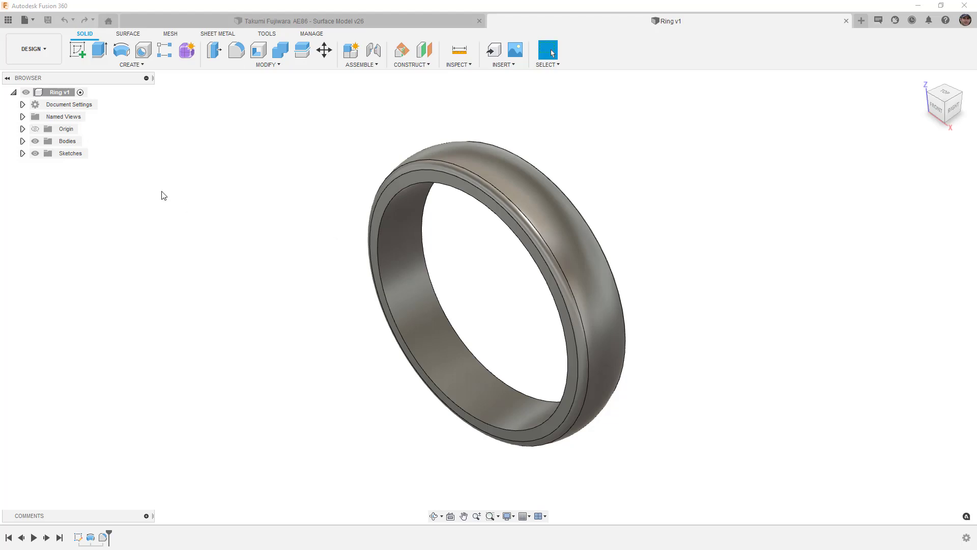
# Step: Expand the ring's sketches and display Sketch1 alongside the body
pyautogui.click(23, 153)
pyautogui.click(47, 165)
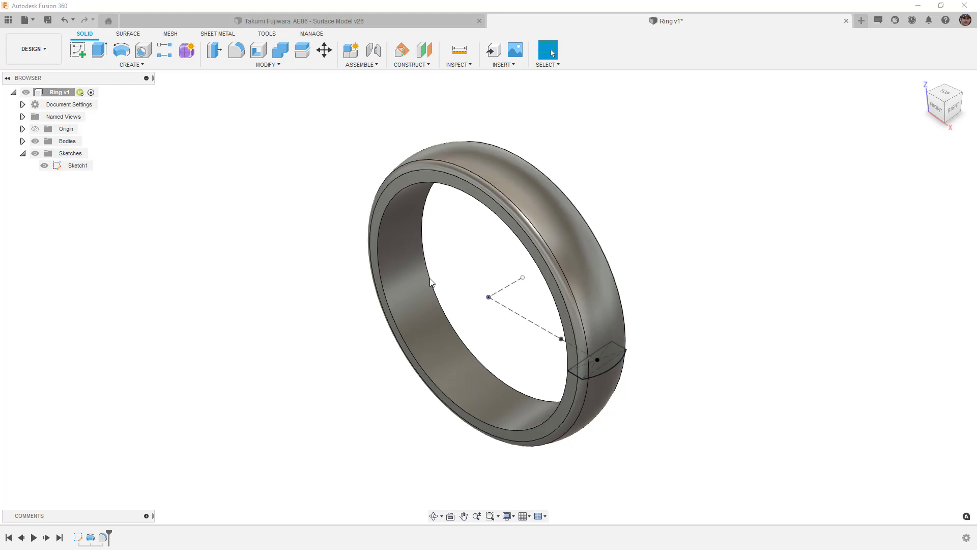
pyautogui.click(44, 167)
pyautogui.click(44, 165)
# Step: Examine the ring profile sketch: its outer arc, construction lines, the origin point and the point inside the band
pyautogui.click(611, 373)
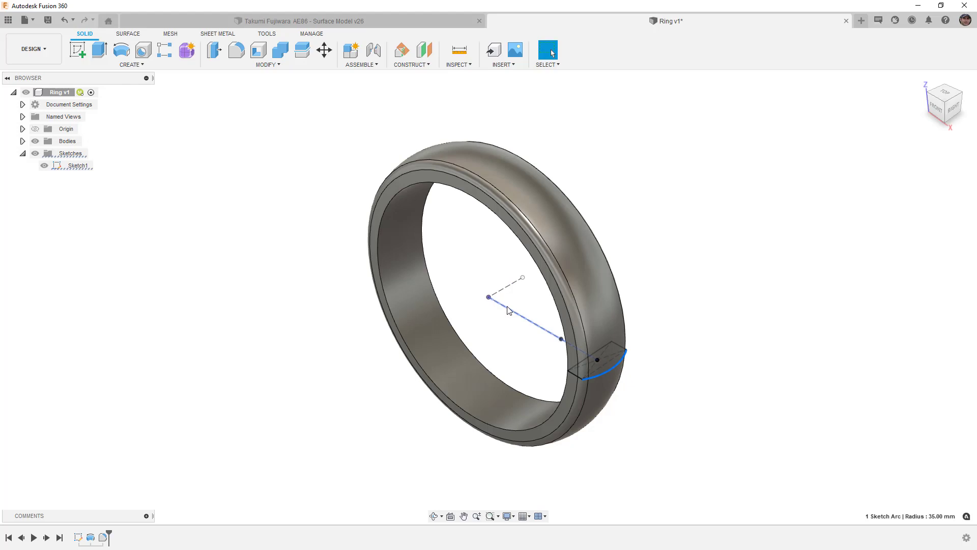
pyautogui.click(560, 339)
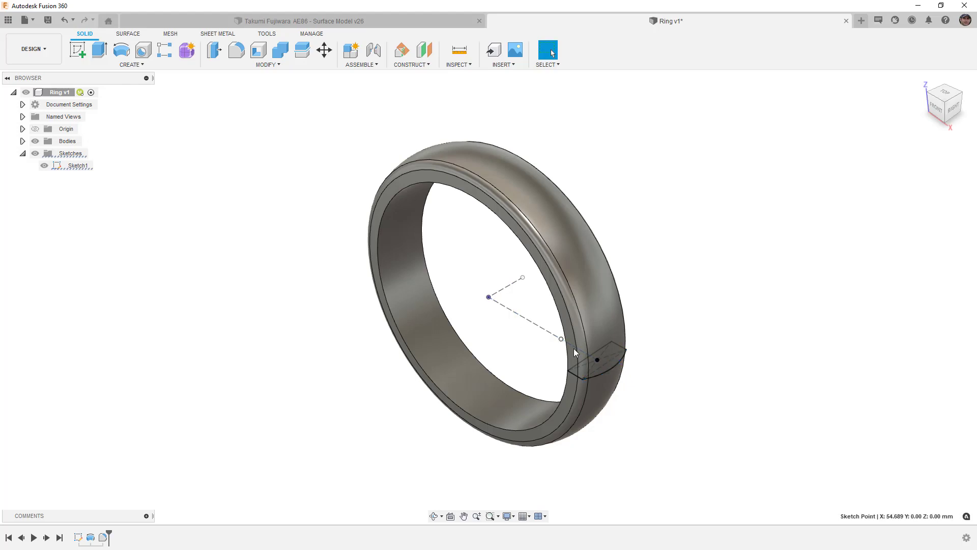
pyautogui.click(488, 297)
pyautogui.click(502, 294)
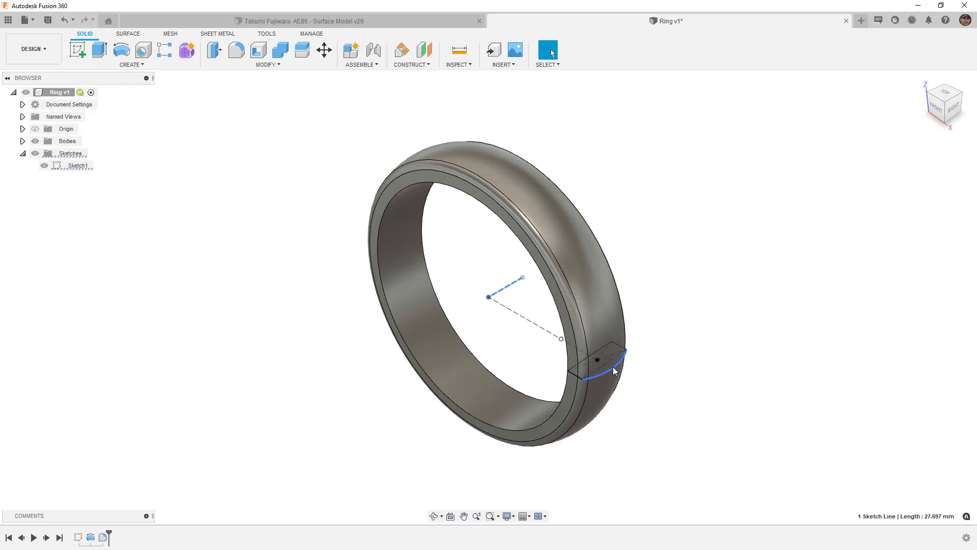
pyautogui.click(561, 339)
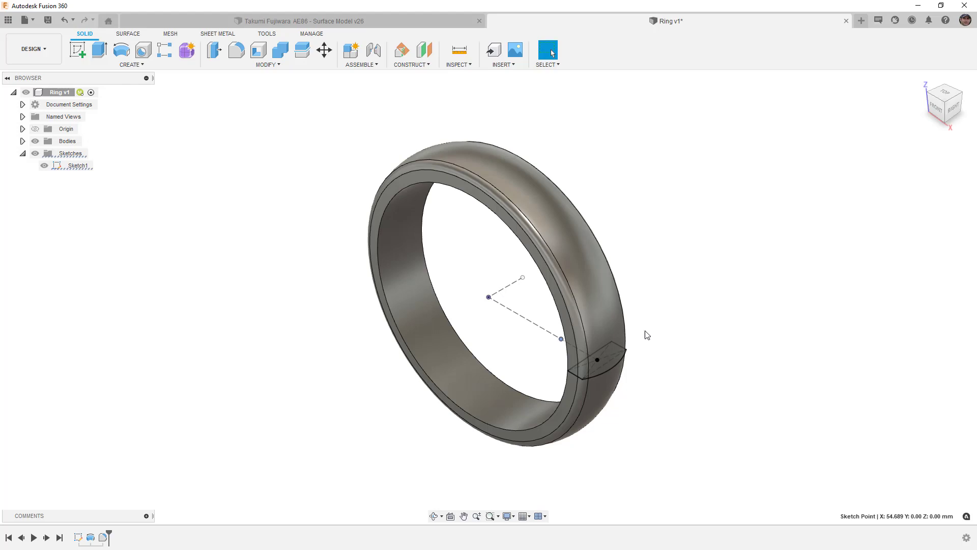
pyautogui.click(489, 300)
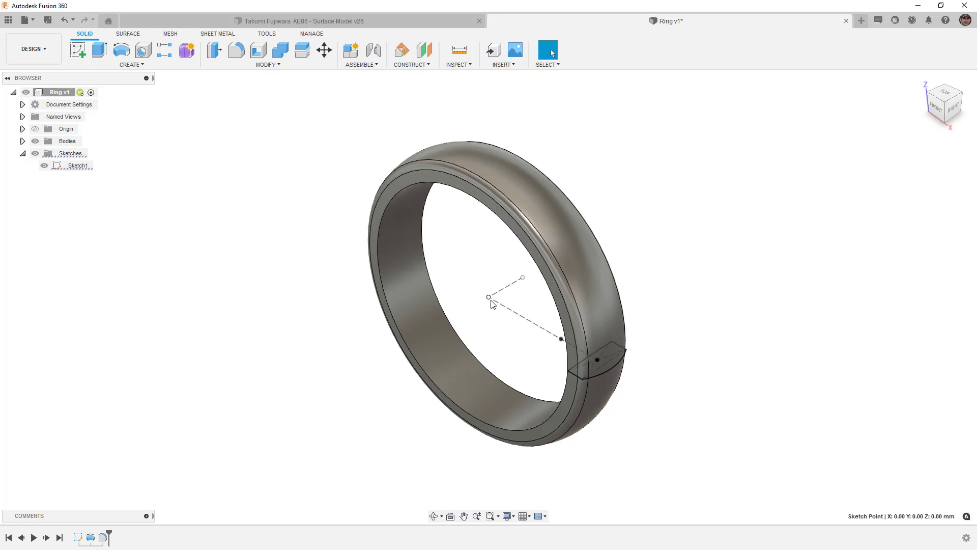
pyautogui.click(619, 367)
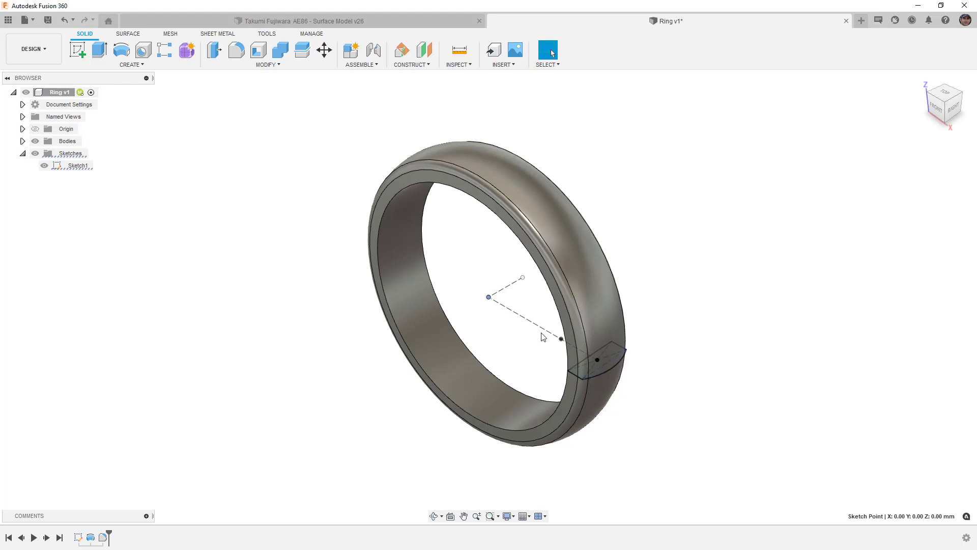
pyautogui.click(489, 298)
pyautogui.click(80, 47)
pyautogui.click(322, 190)
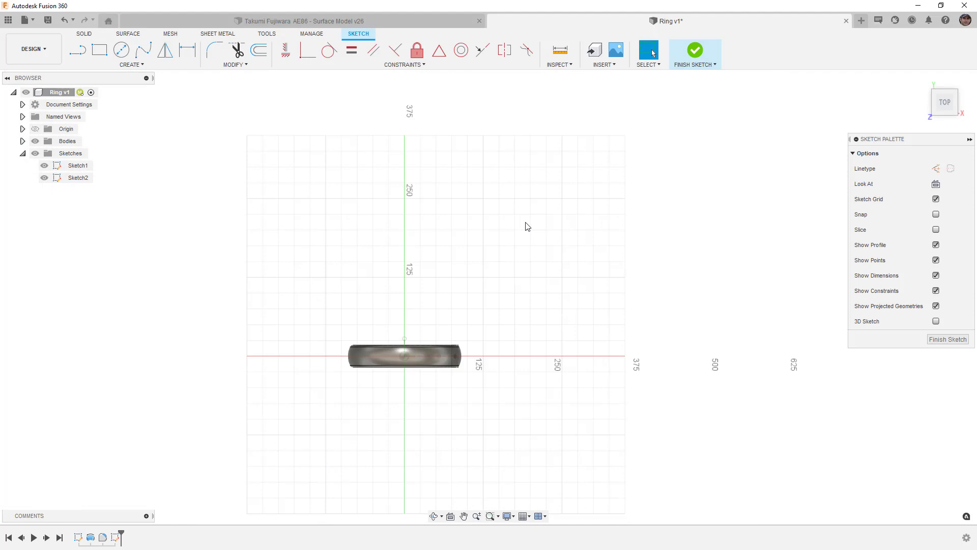
pyautogui.hotkey('ctrl', 'z')
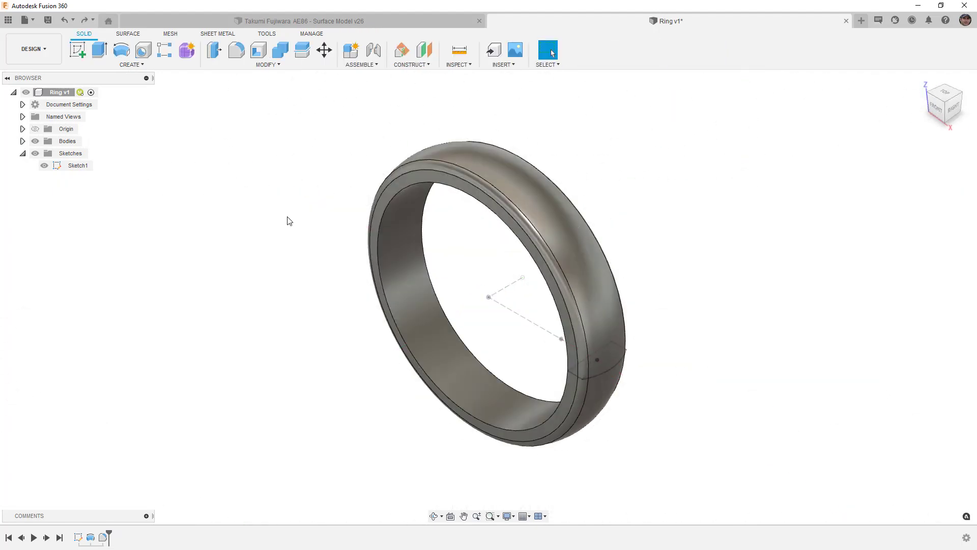
# Step: Create a new sketch on the vertical YZ origin plane, facing the ring's outer band
pyautogui.click(77, 50)
pyautogui.keyDown('shift'); pyautogui.moveTo(341, 243); pyautogui.dragTo(509, 257, button='middle'); pyautogui.keyUp('shift')
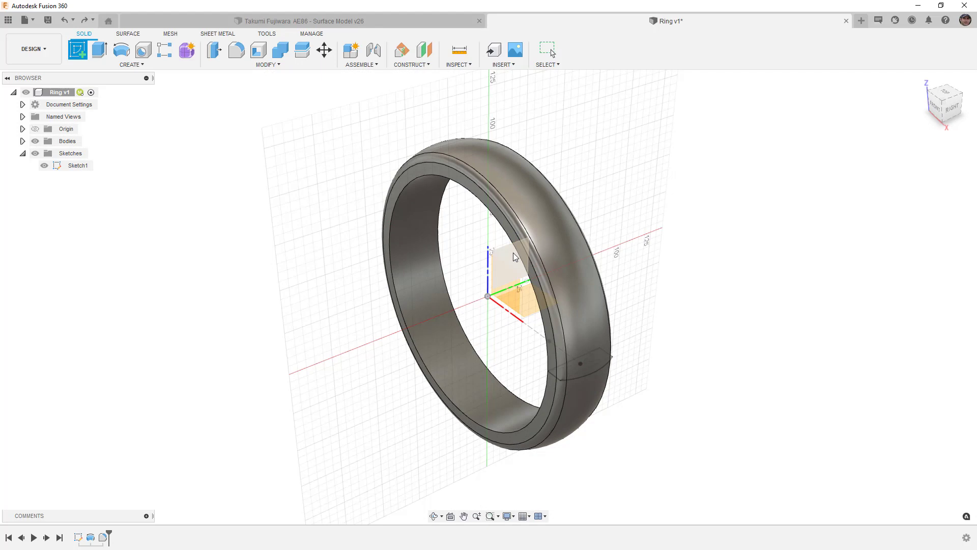
pyautogui.click(515, 256)
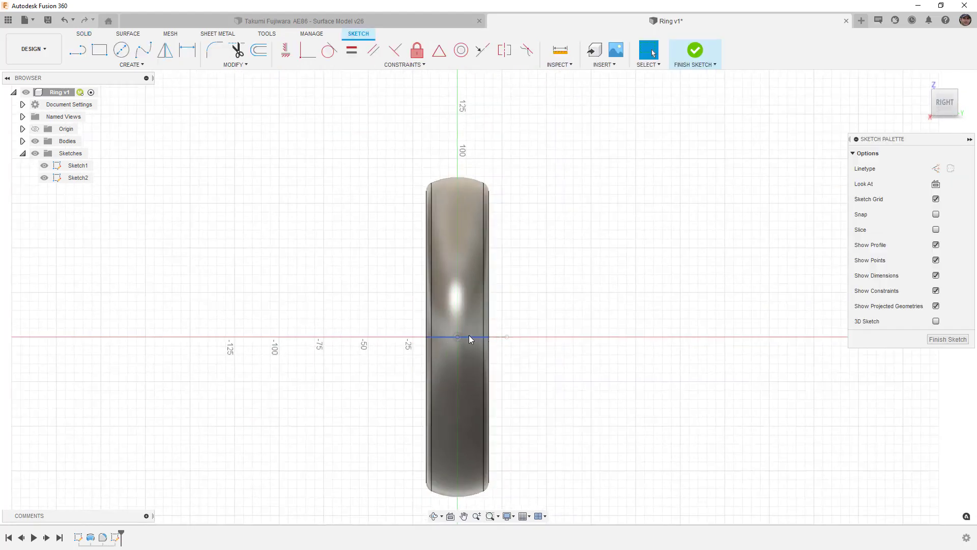
# Step: Sketch an origin-centred circle about 21 mm across and two smaller circles tangent to it, one diagonally above, one beside it about 9 mm across
pyautogui.scroll(3, 444, 339)
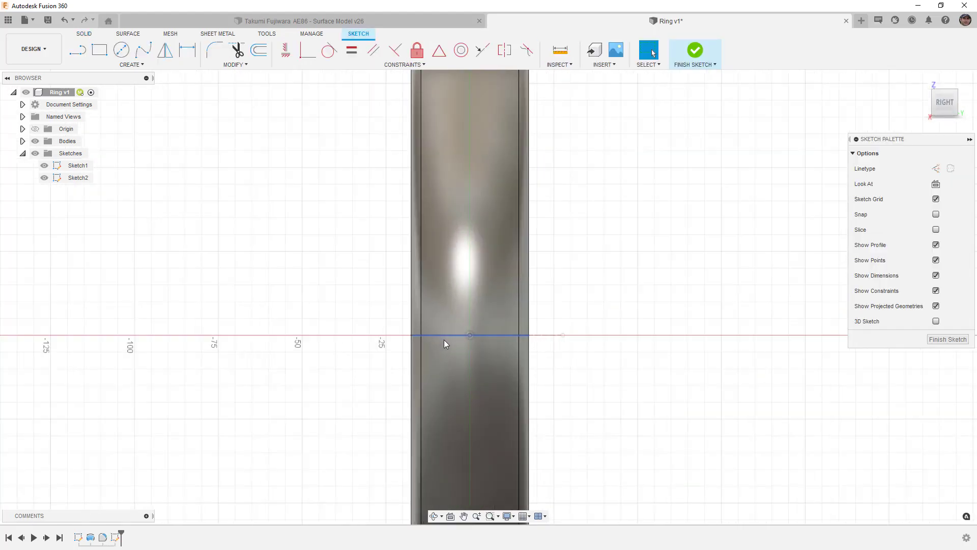
pyautogui.click(121, 50)
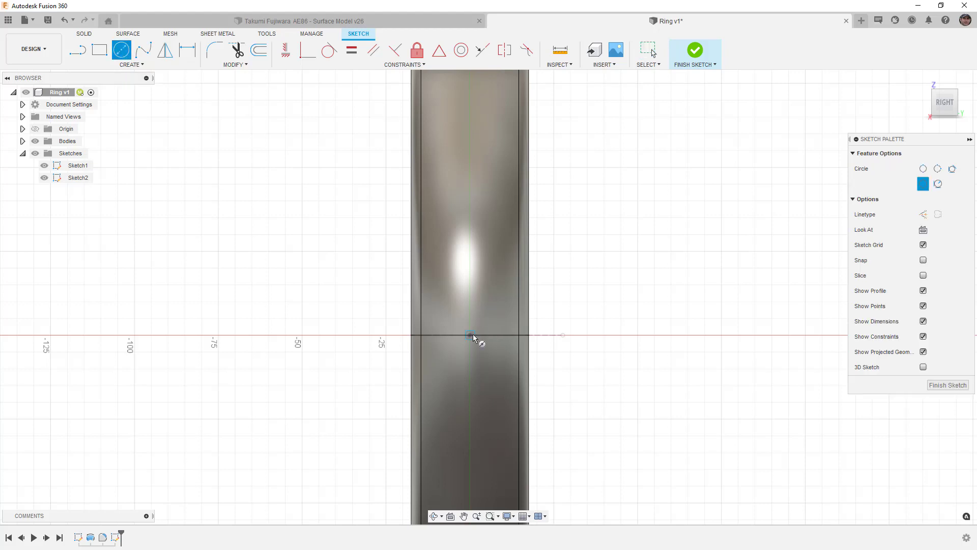
pyautogui.click(470, 335)
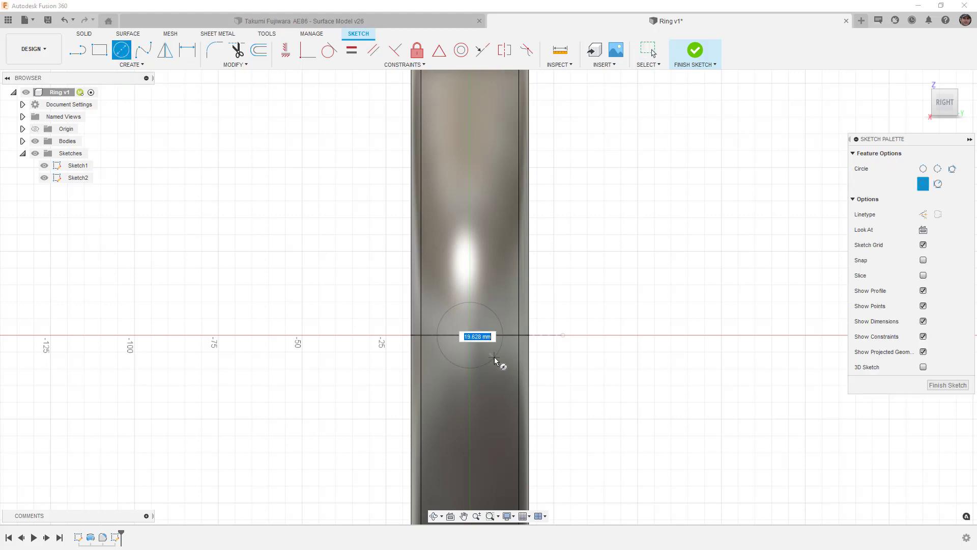
pyautogui.click(497, 290)
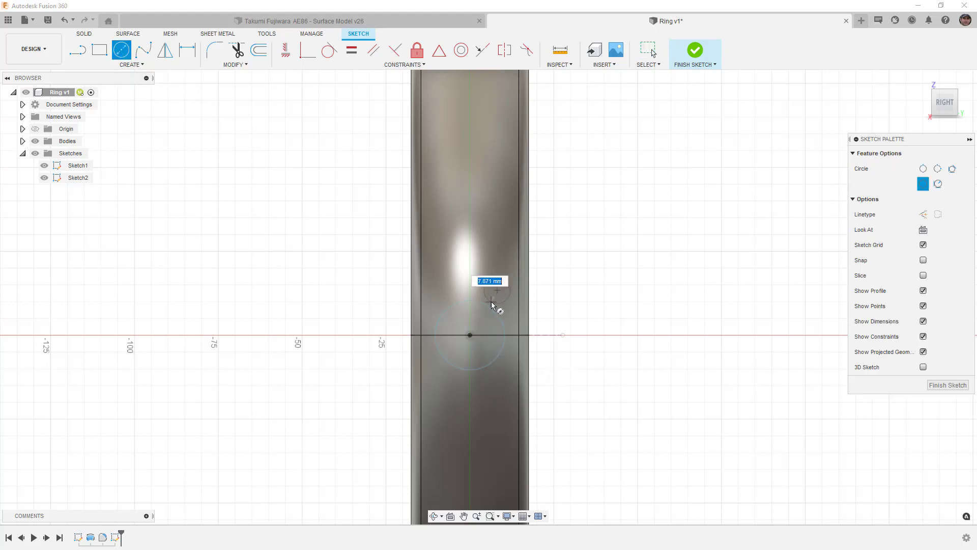
pyautogui.click(520, 333)
pyautogui.scroll(2, 511, 342)
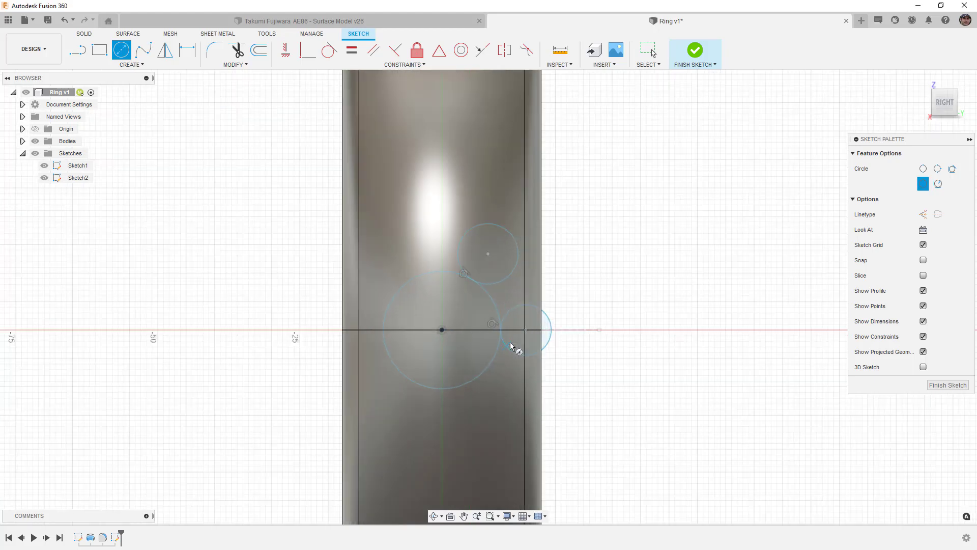
# Step: Draw a vertical line from the origin to the central circle's edge and another line from the origin to the upper circle's centre
pyautogui.press('l')
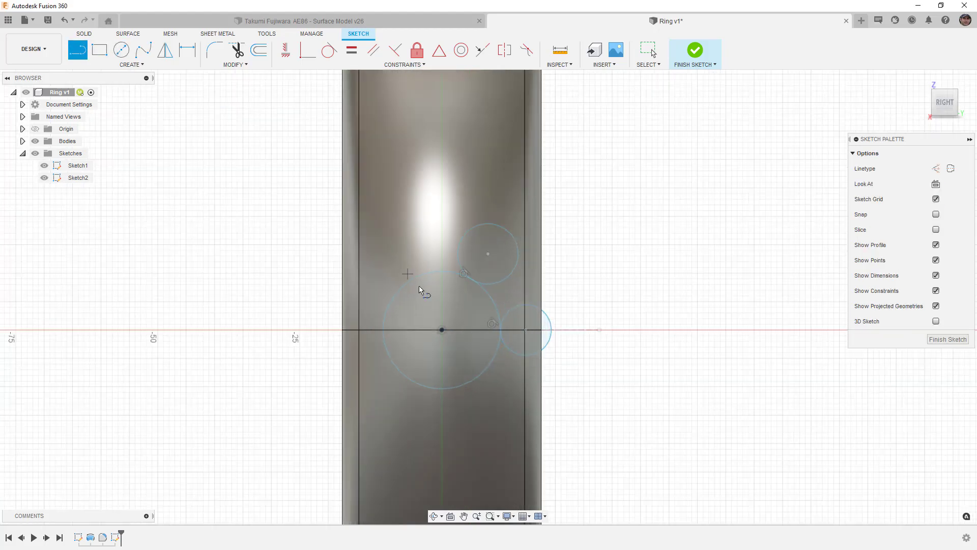
pyautogui.moveTo(444, 333); pyautogui.dragTo(441, 271)
pyautogui.click(441, 330)
pyautogui.click(487, 253)
pyautogui.press('Escape')
# Step: Constrain the side circle's centre to lie horizontally in line with the origin
pyautogui.click(286, 49)
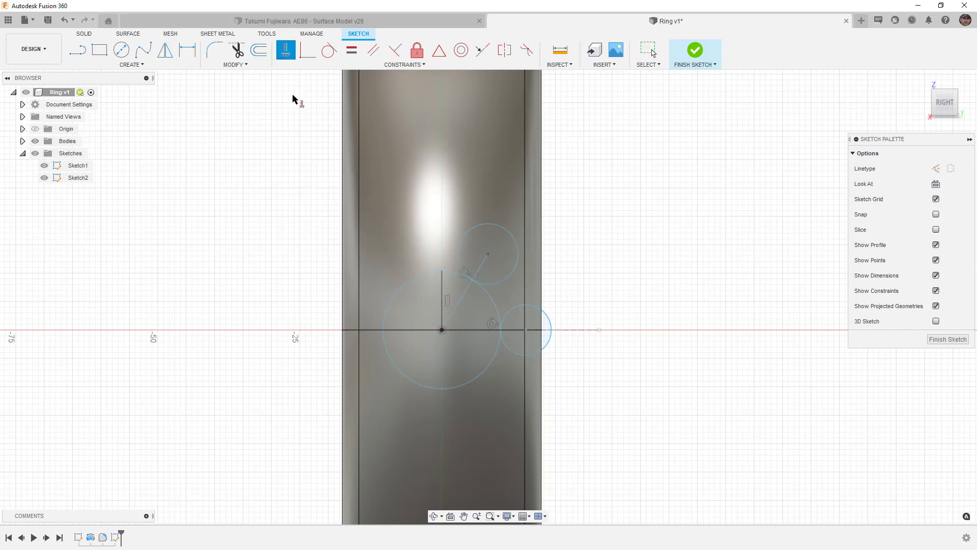
pyautogui.click(527, 331)
pyautogui.click(442, 330)
pyautogui.press('Escape')
# Step: Convert both lines and all three circles to construction geometry
pyautogui.click(481, 264)
pyautogui.keyDown('shift'); pyautogui.click(442, 292); pyautogui.keyUp('shift')
pyautogui.keyDown('shift'); pyautogui.click(490, 295); pyautogui.keyUp('shift')
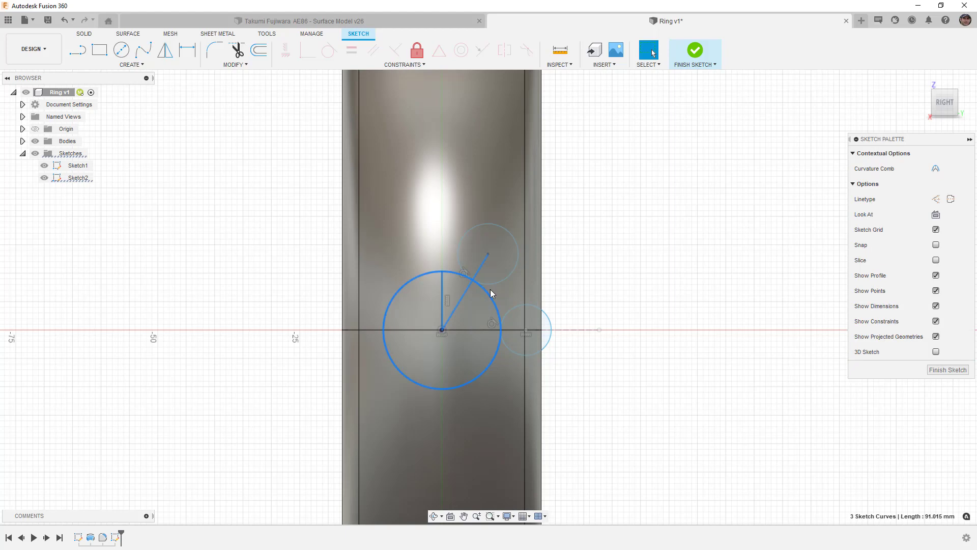
pyautogui.keyDown('shift'); pyautogui.click(495, 289); pyautogui.keyUp('shift')
pyautogui.keyDown('shift'); pyautogui.click(539, 322); pyautogui.keyUp('shift')
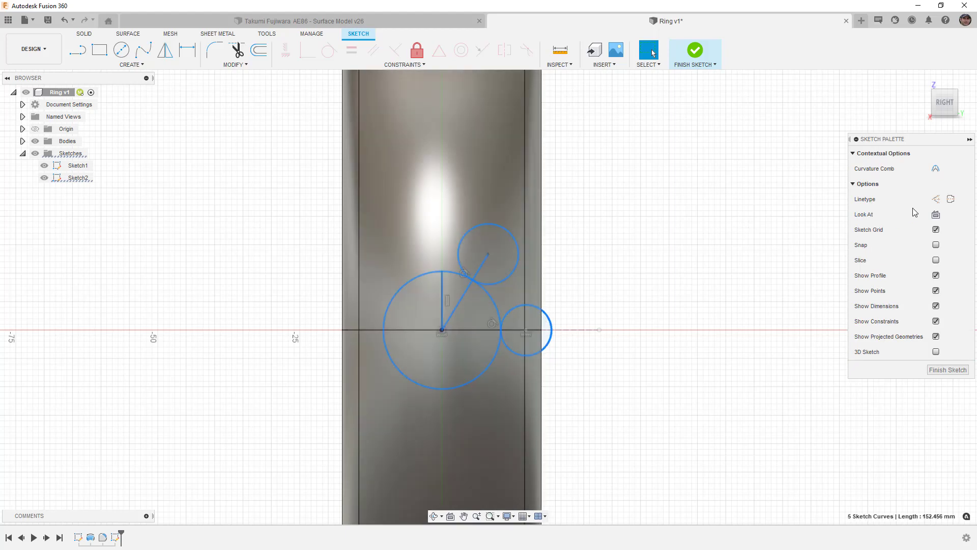
pyautogui.click(935, 202)
pyautogui.scroll(2, 501, 300)
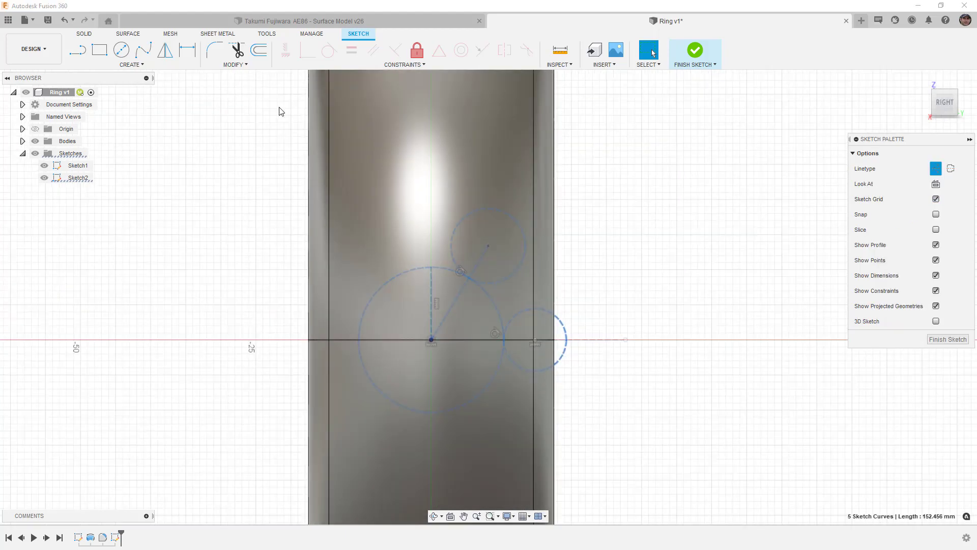
pyautogui.click(187, 50)
pyautogui.click(430, 291)
pyautogui.click(442, 243)
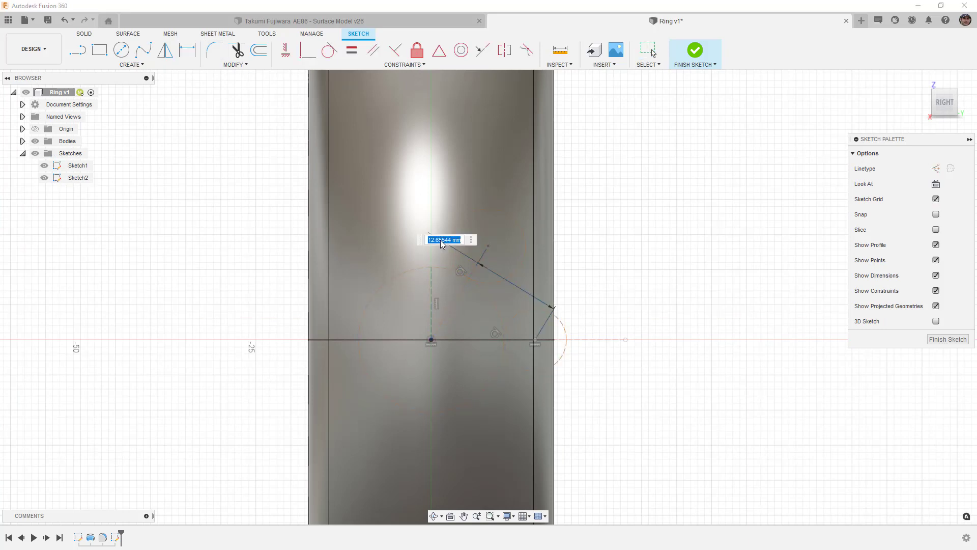
pyautogui.press('Escape')
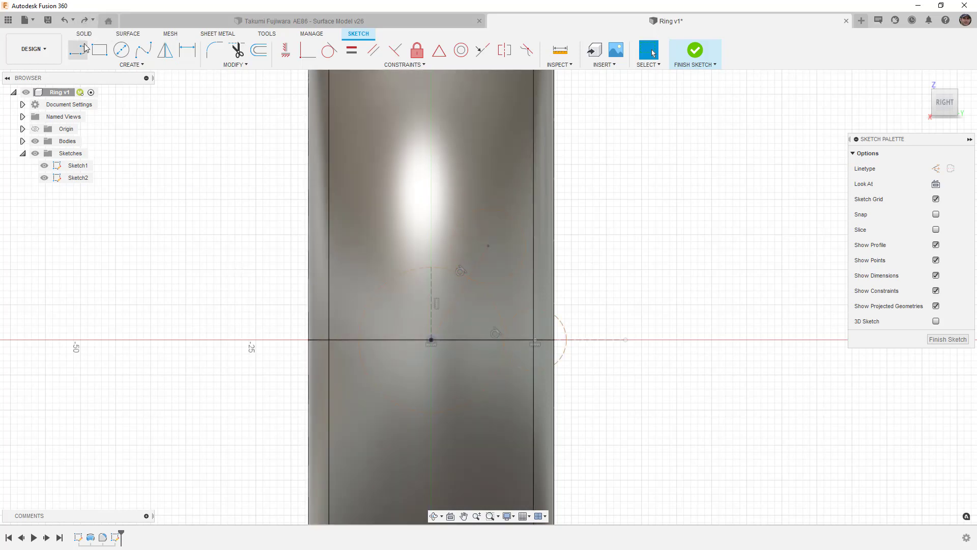
# Step: Dimension the angle between the vertical line and the diagonal line to 45°
pyautogui.click(187, 49)
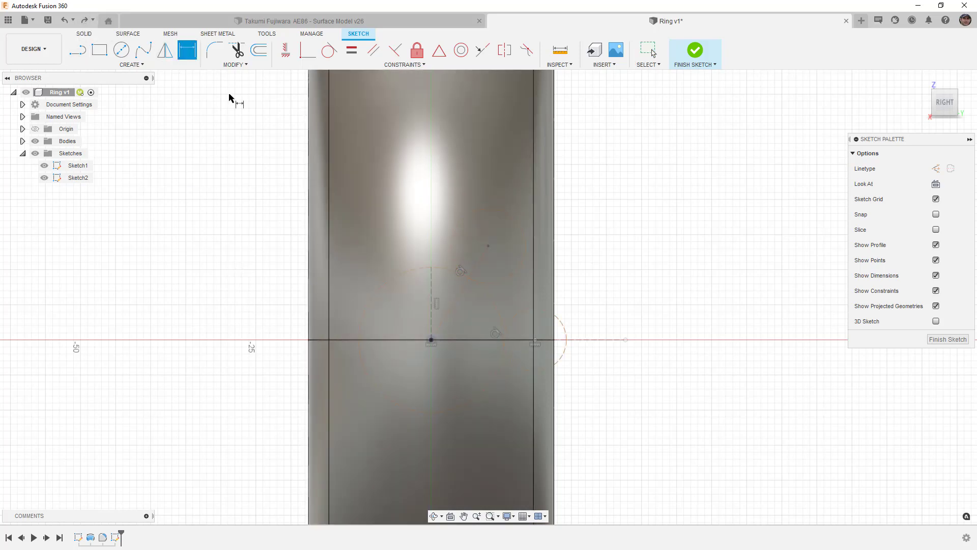
pyautogui.click(430, 287)
pyautogui.click(456, 299)
pyautogui.click(446, 287)
pyautogui.write('45')
pyautogui.press('Return')
# Step: Dimension the central construction circle's diameter to 10 mm
pyautogui.click(404, 276)
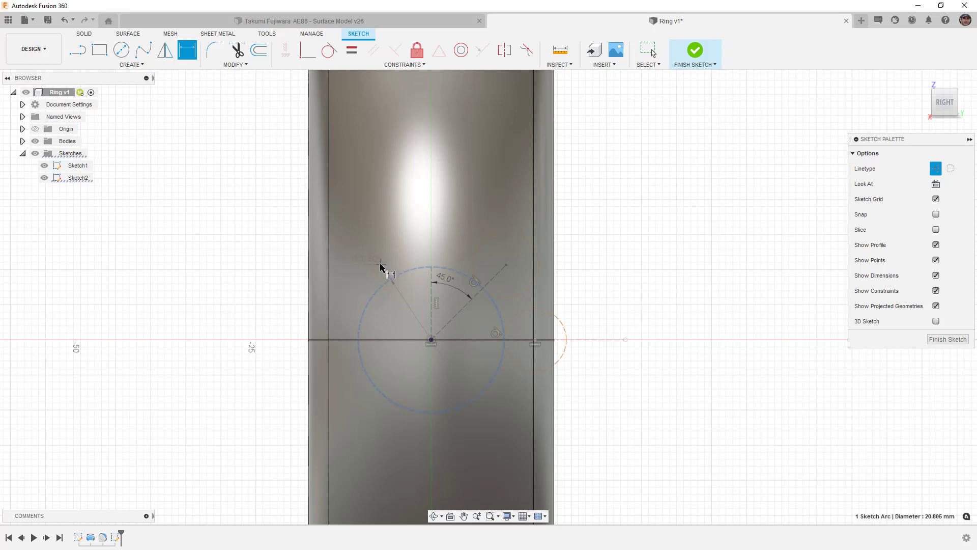
pyautogui.click(380, 268)
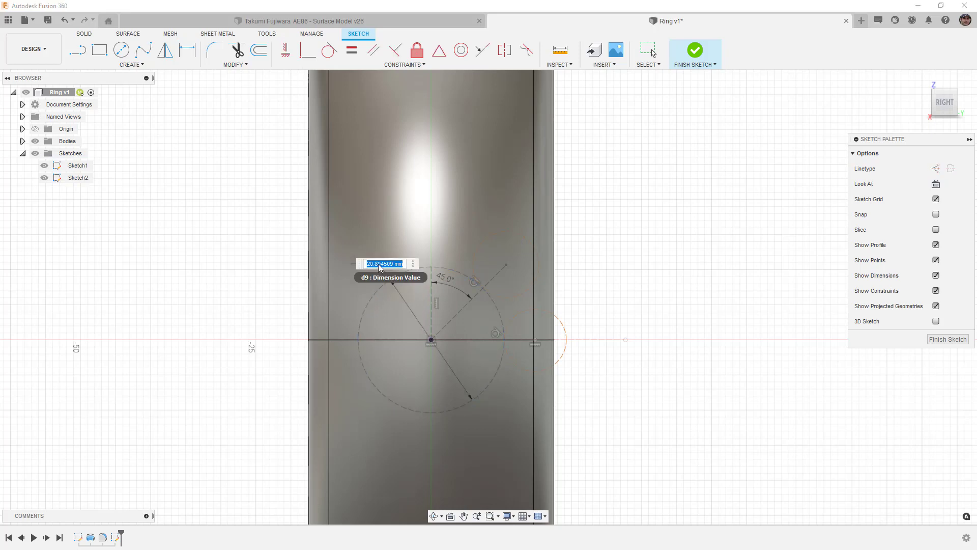
pyautogui.write('10')
pyautogui.press('Return')
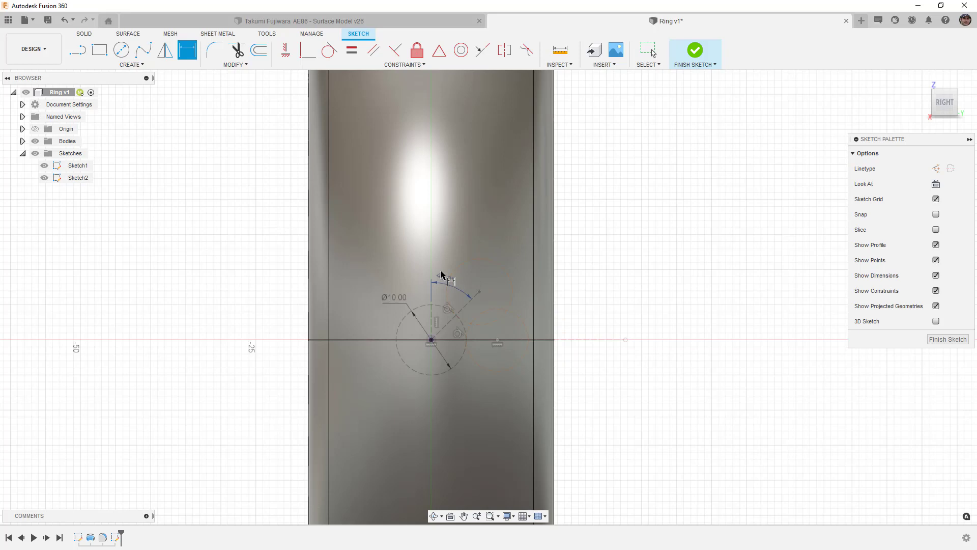
# Step: Dimension the upper diagonal circle's diameter to 5 mm and the side circle's diameter to 8 mm
pyautogui.click(477, 262)
pyautogui.click(480, 244)
pyautogui.write('5')
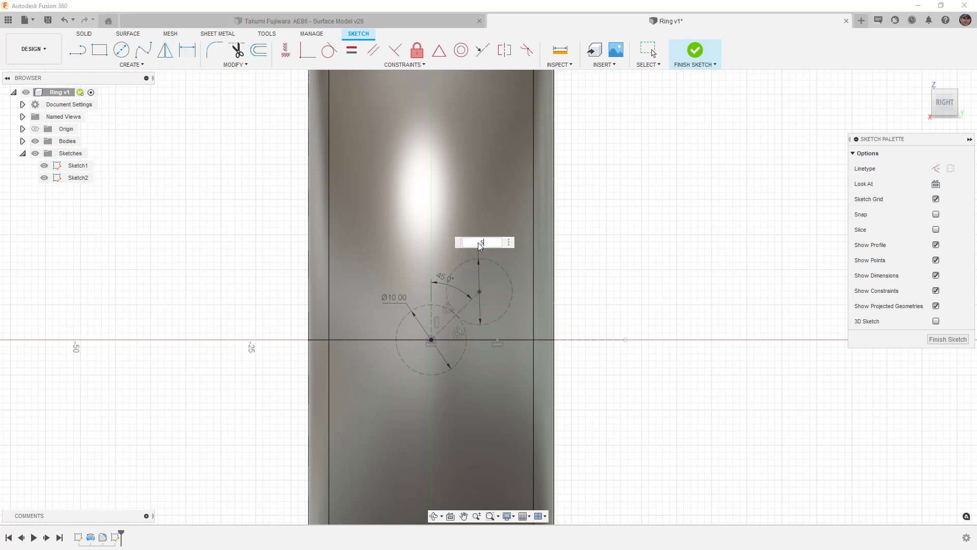
pyautogui.press('Return')
pyautogui.click(505, 310)
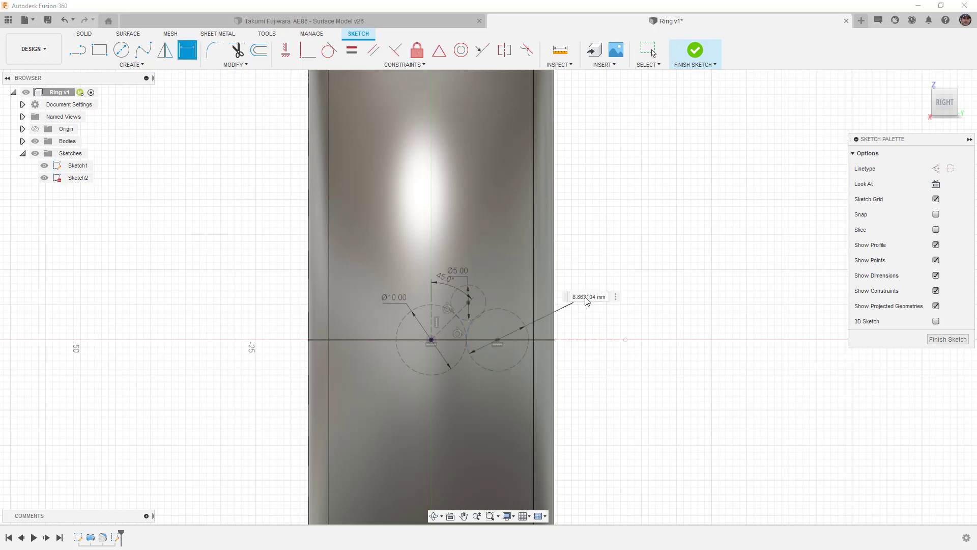
pyautogui.click(585, 299)
pyautogui.write('8')
pyautogui.press('Return')
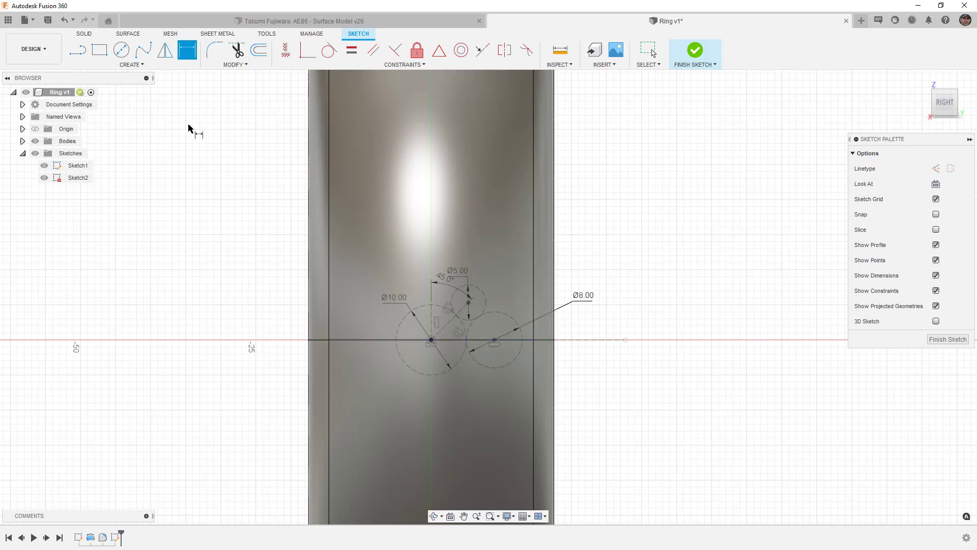
# Step: Create a full circular pattern of the 5 mm circle's centre point around the origin with a quantity of 4
pyautogui.click(155, 66)
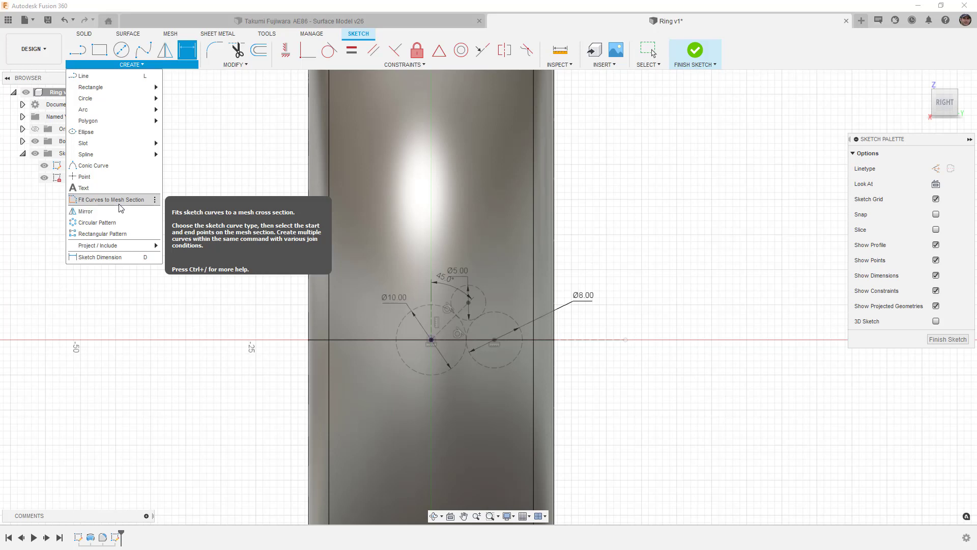
pyautogui.click(120, 223)
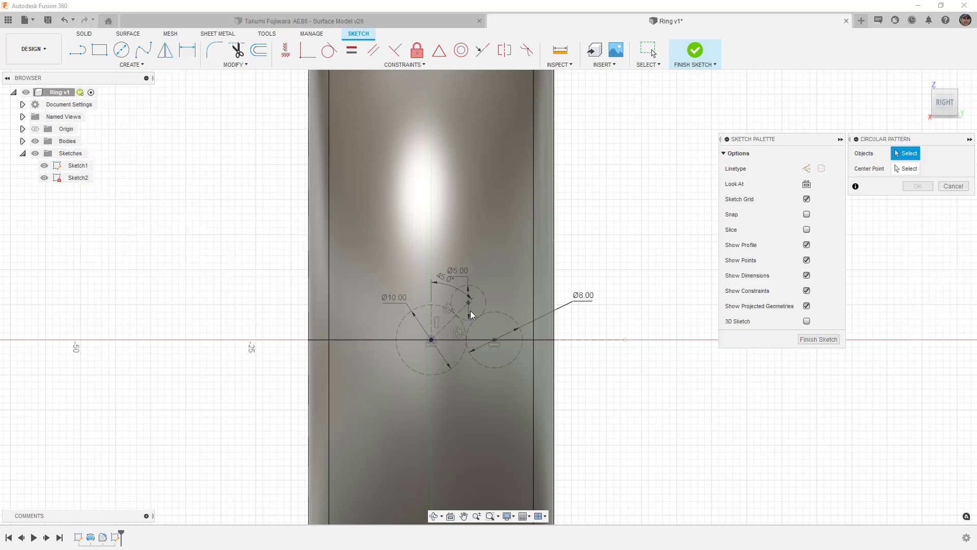
pyautogui.click(469, 304)
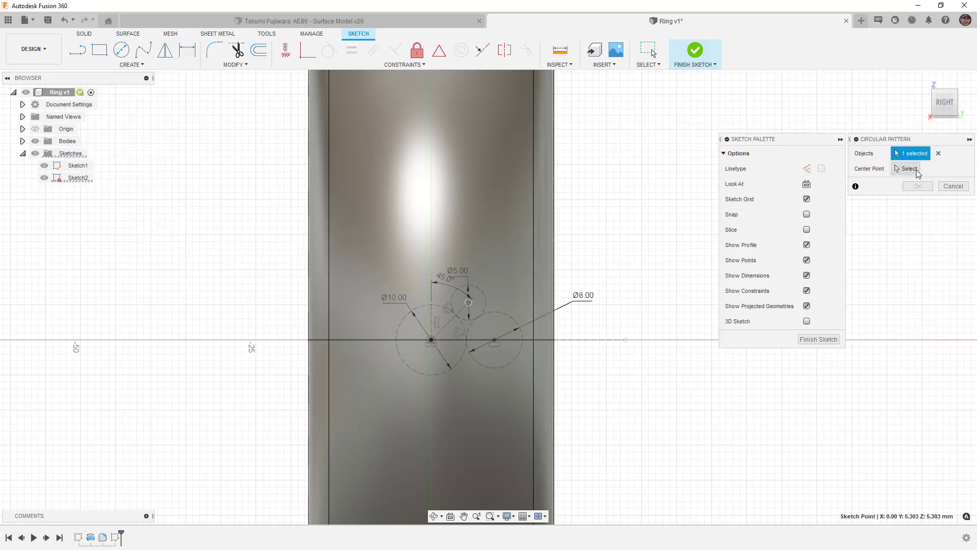
pyautogui.click(908, 168)
pyautogui.click(432, 340)
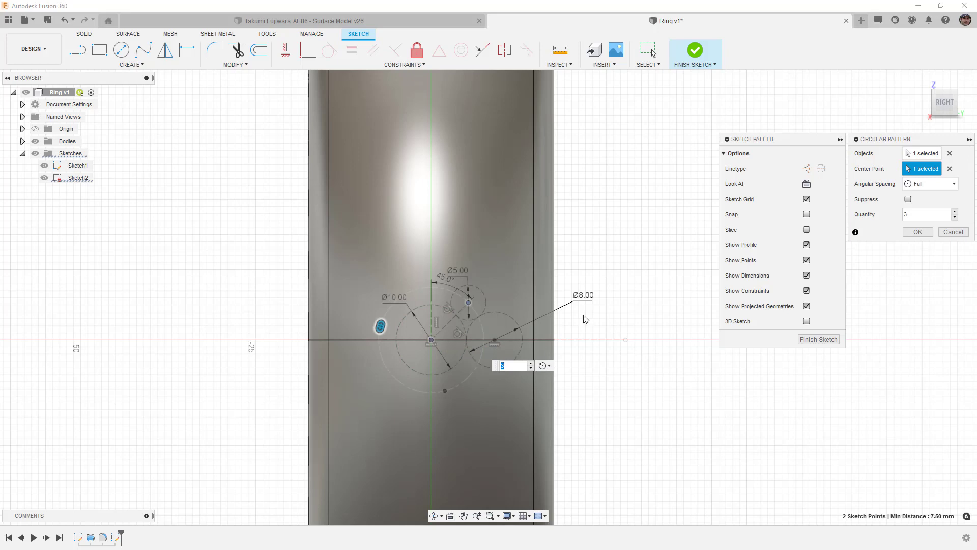
pyautogui.click(918, 232)
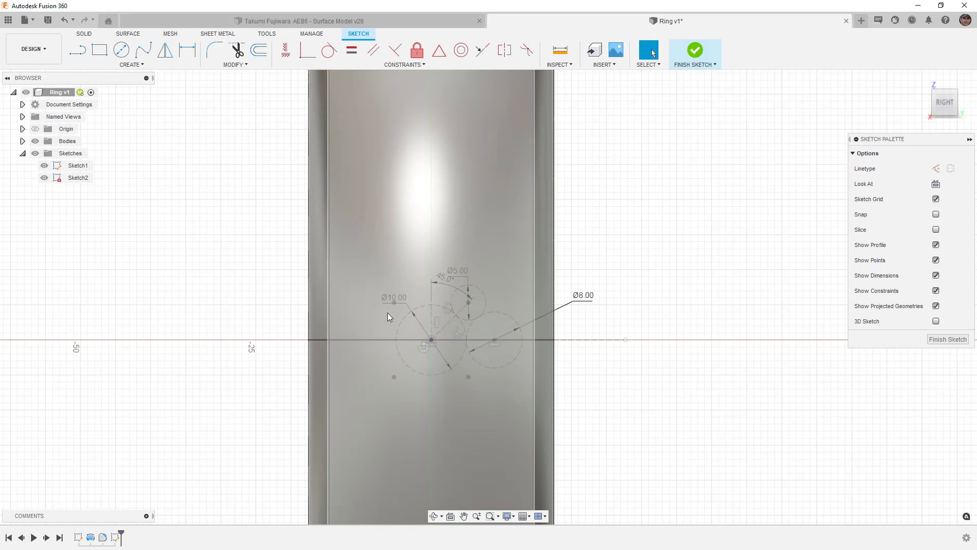
# Step: Finish the construction sketch and start a new sketch on the XZ origin plane
pyautogui.scroll(-2, 530, 350)
pyautogui.moveTo(530, 350)
pyautogui.keyDown('shift'); pyautogui.mouseDown(button='middle')
pyautogui.moveTo(554, 352)
pyautogui.moveTo(639, 188)
pyautogui.mouseUp(button='middle'); pyautogui.keyUp('shift')
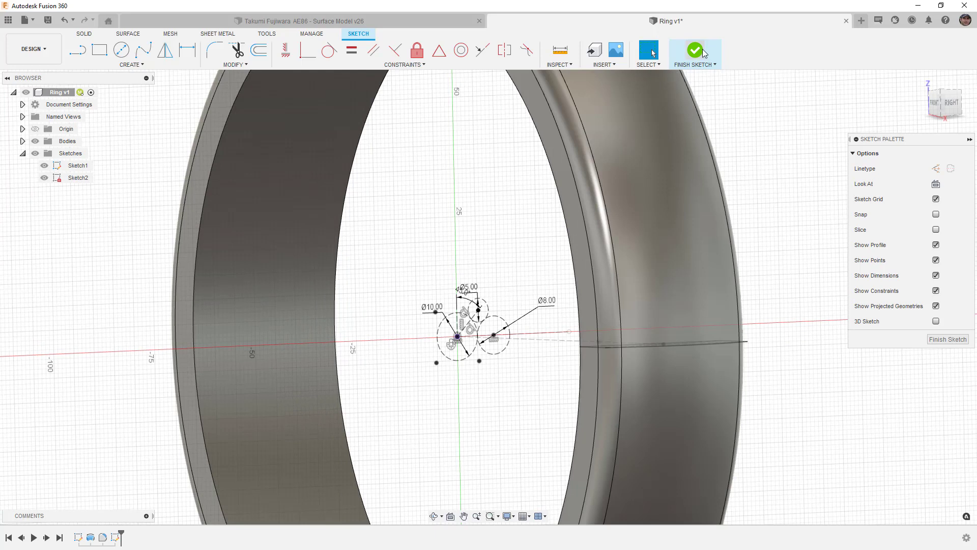
pyautogui.click(696, 52)
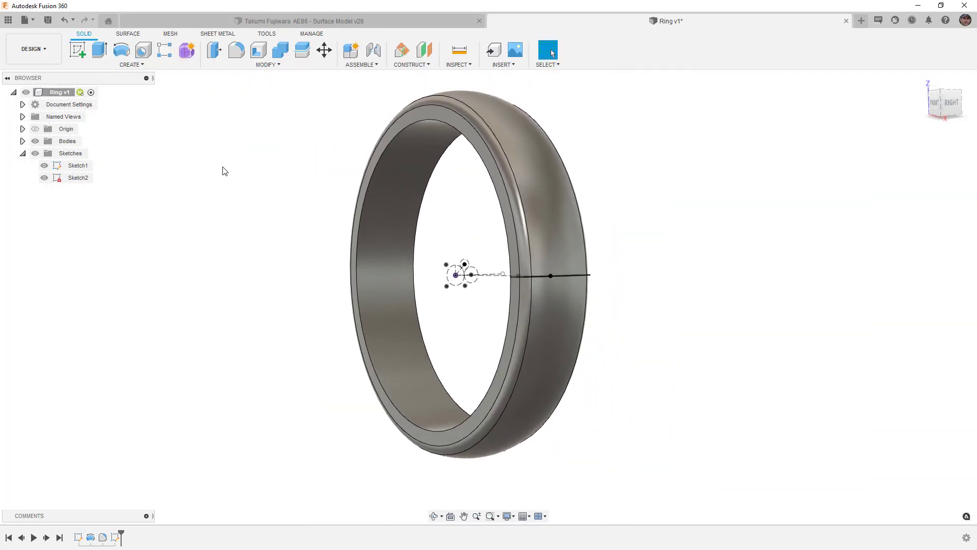
pyautogui.click(79, 49)
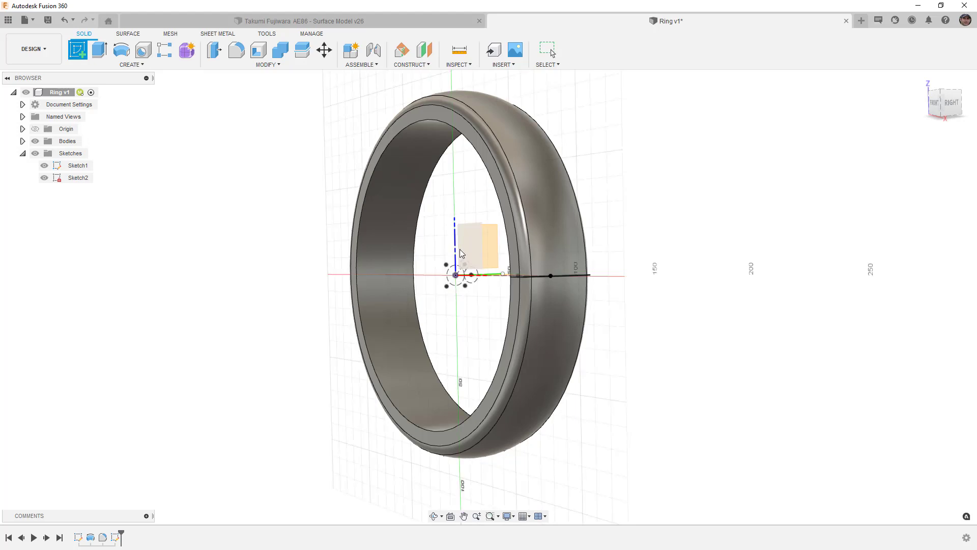
pyautogui.click(466, 247)
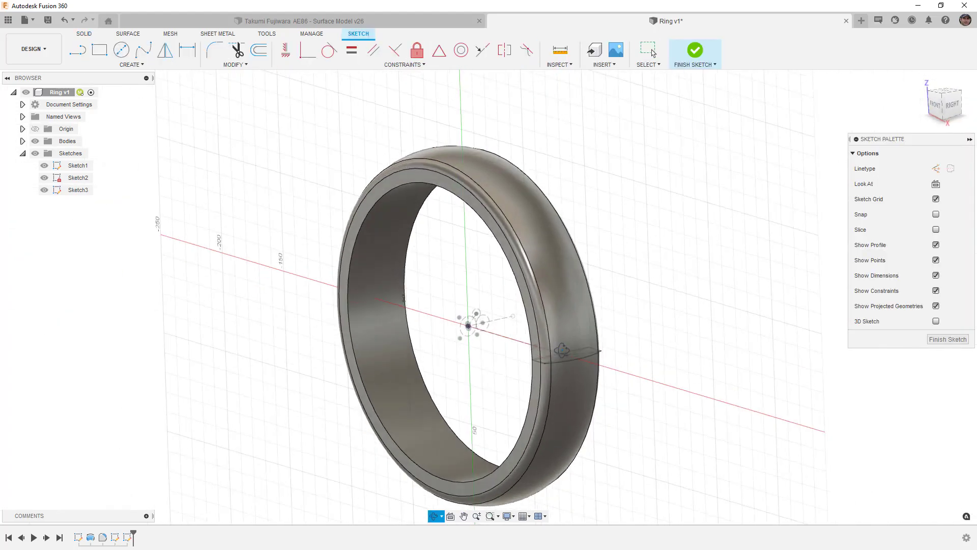
# Step: Set up a Project To Surface with the ring's outer face as target and the five circle centre points as curves
pyautogui.scroll(3, 542, 367)
pyautogui.click(133, 64)
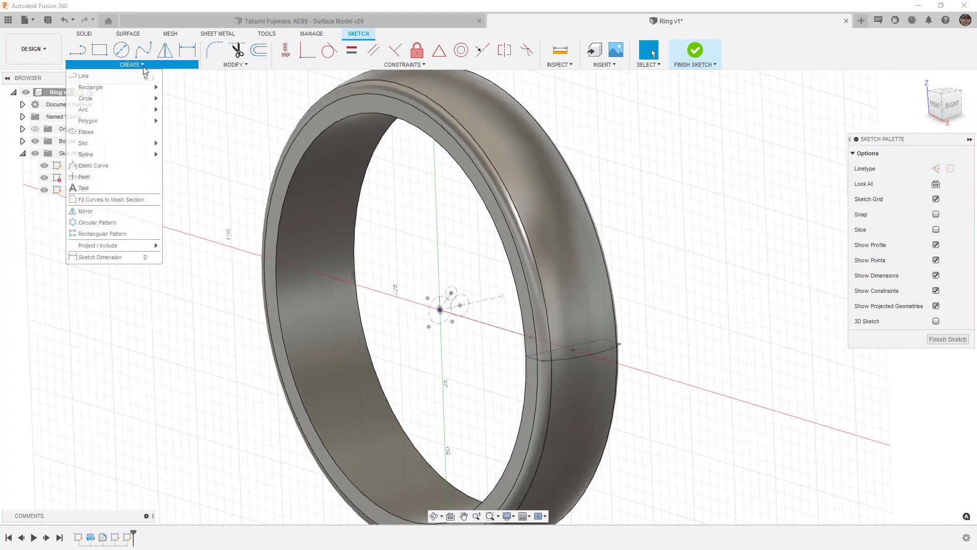
pyautogui.moveTo(139, 246)
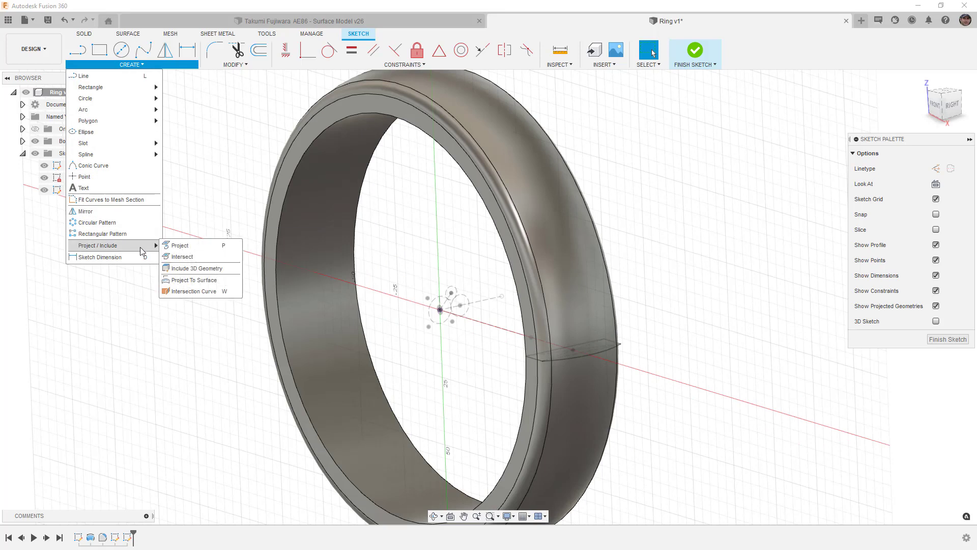
pyautogui.click(206, 280)
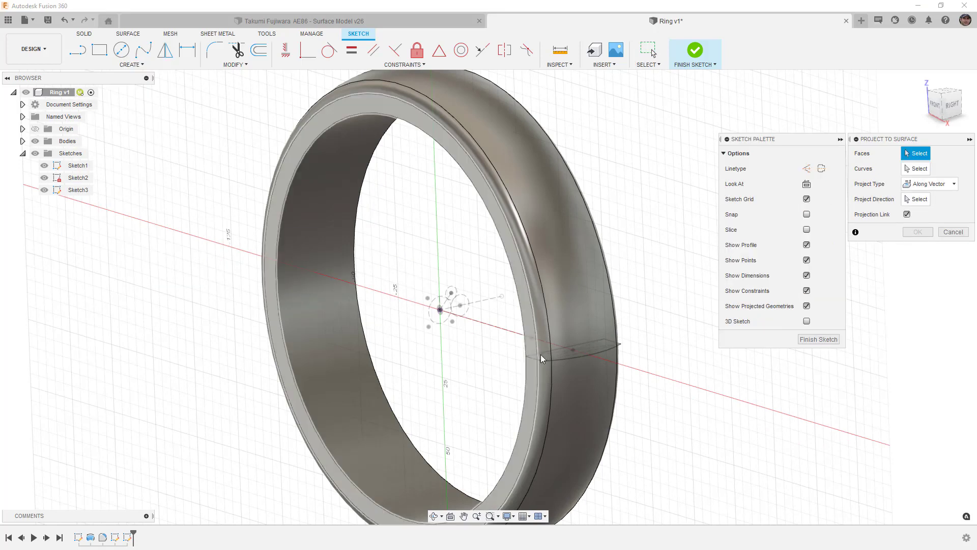
pyautogui.click(570, 295)
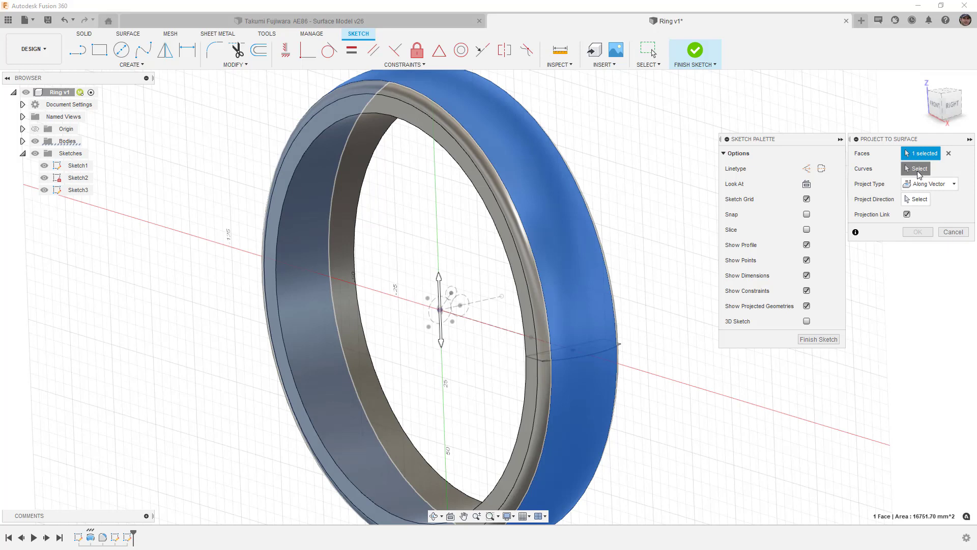
pyautogui.scroll(3, 460, 288)
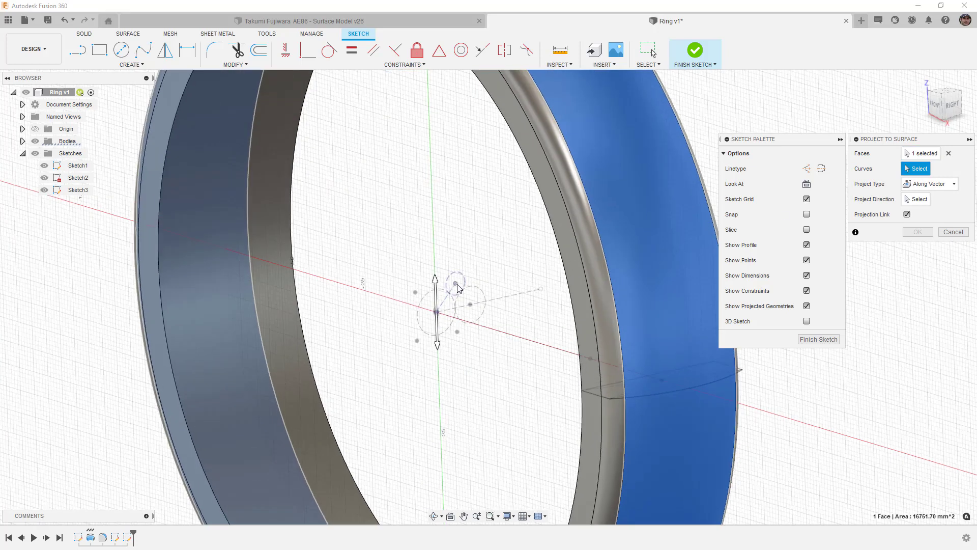
pyautogui.click(460, 287)
pyautogui.click(470, 316)
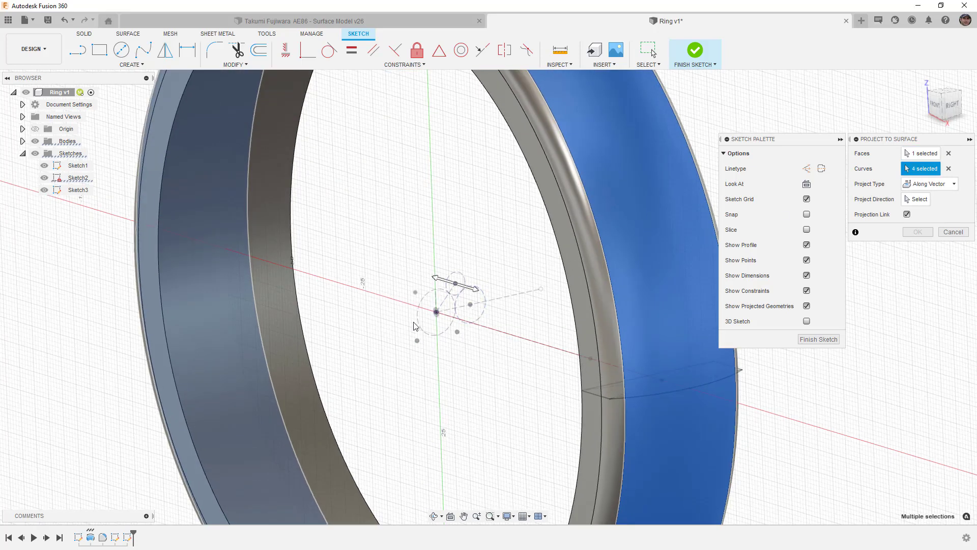
pyautogui.scroll(-2, 415, 298)
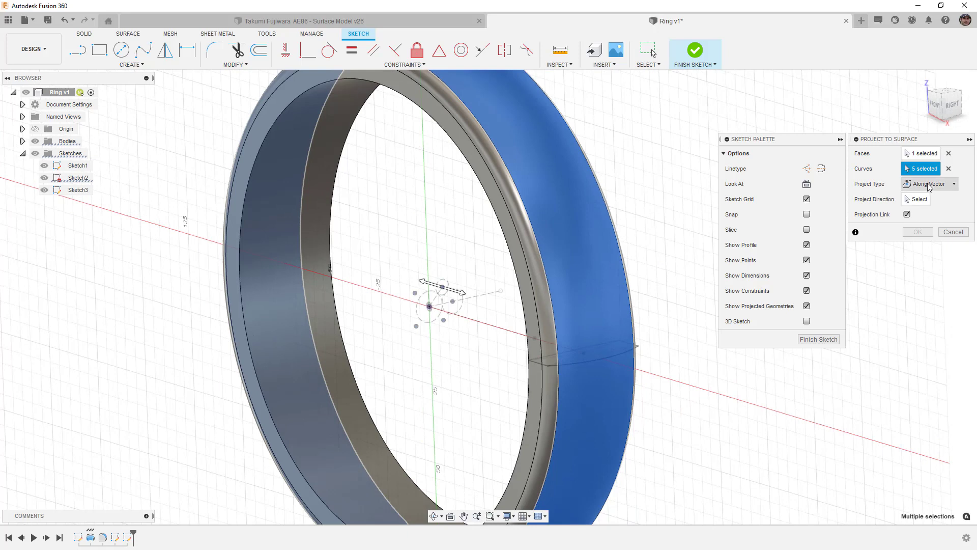
# Step: Project the five points along the X axis onto the ring's outer face using Along Vector
pyautogui.click(925, 202)
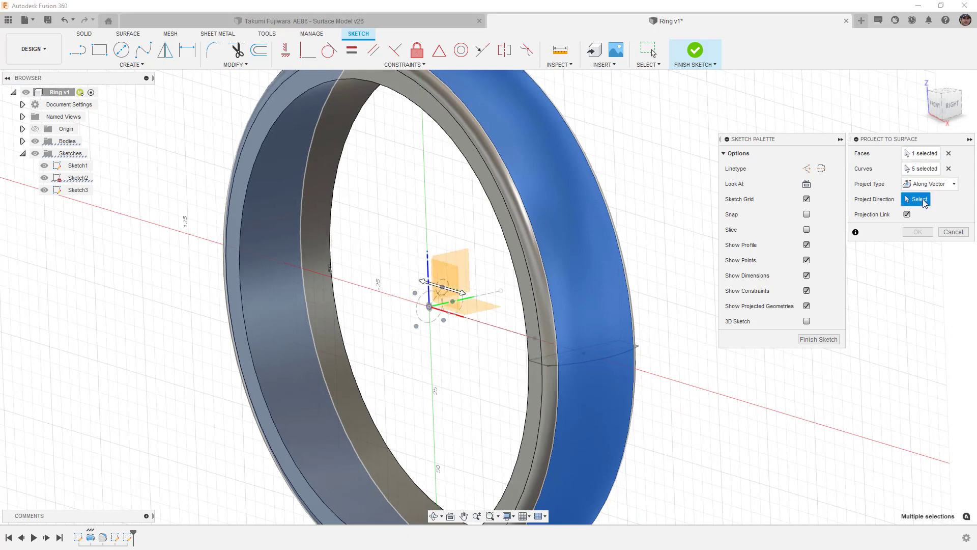
pyautogui.click(462, 319)
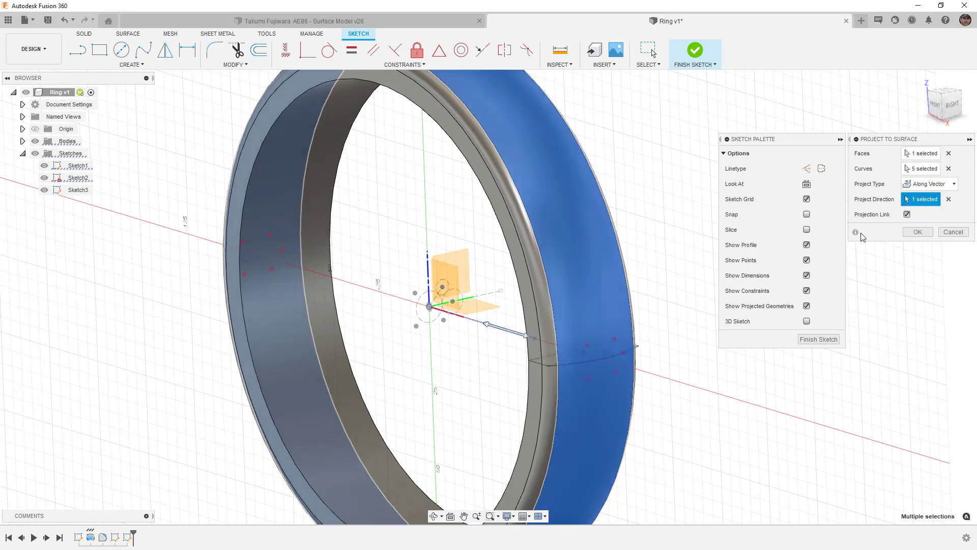
pyautogui.click(917, 231)
pyautogui.keyDown('shift'); pyautogui.moveTo(763, 275); pyautogui.dragTo(676, 226, button='middle'); pyautogui.keyUp('shift')
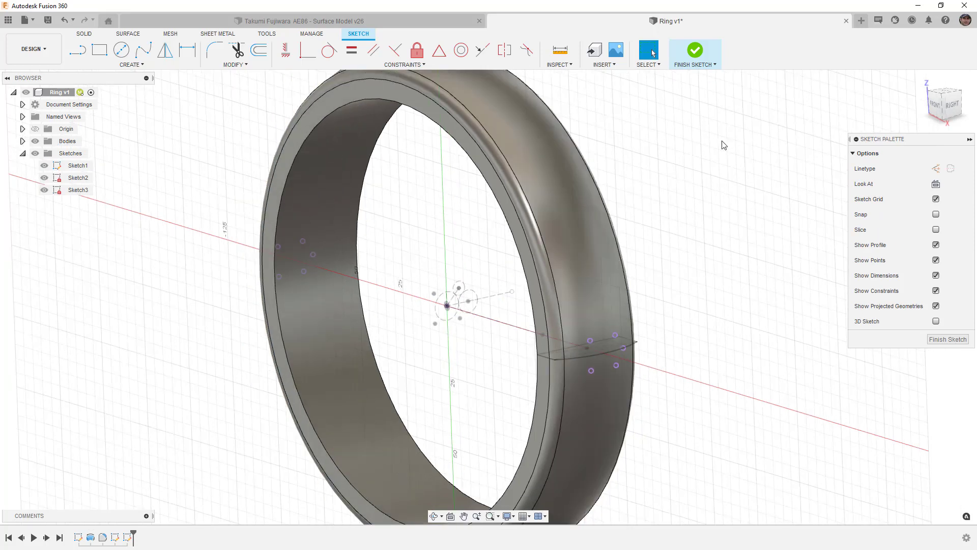
# Step: Finish the projection sketch and hide Sketch2 with the construction circles
pyautogui.click(696, 52)
pyautogui.click(46, 178)
pyautogui.click(44, 179)
# Step: Create an Axis Through Two Points from the point on the ring's radial construction line to the projected centre point of the 8 mm circle
pyautogui.moveTo(602, 380)
pyautogui.keyDown('shift'); pyautogui.mouseDown(button='middle')
pyautogui.moveTo(593, 355)
pyautogui.moveTo(609, 360)
pyautogui.moveTo(650, 329)
pyautogui.mouseUp(button='middle'); pyautogui.keyUp('shift')
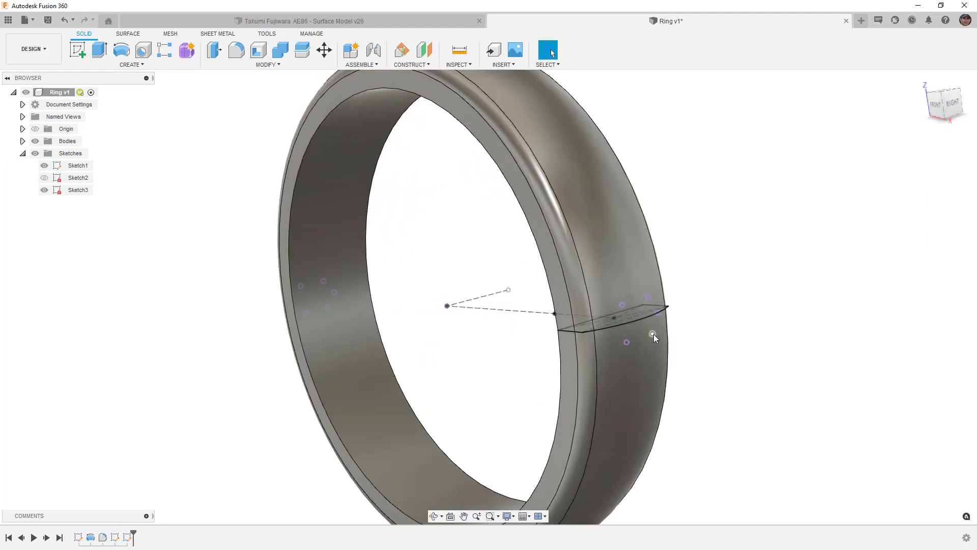
pyautogui.keyDown('shift'); pyautogui.moveTo(547, 308); pyautogui.dragTo(566, 309, button='middle'); pyautogui.keyUp('shift')
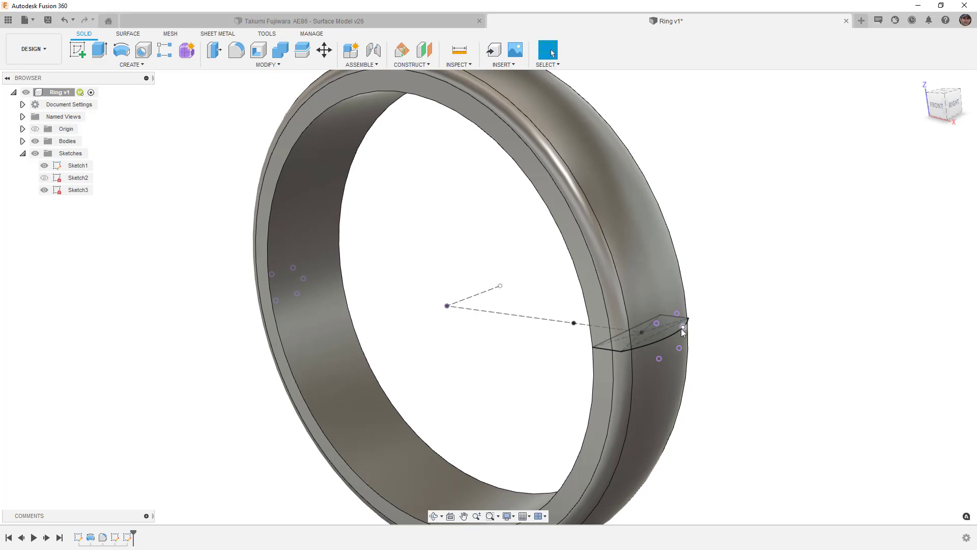
pyautogui.scroll(3, 684, 327)
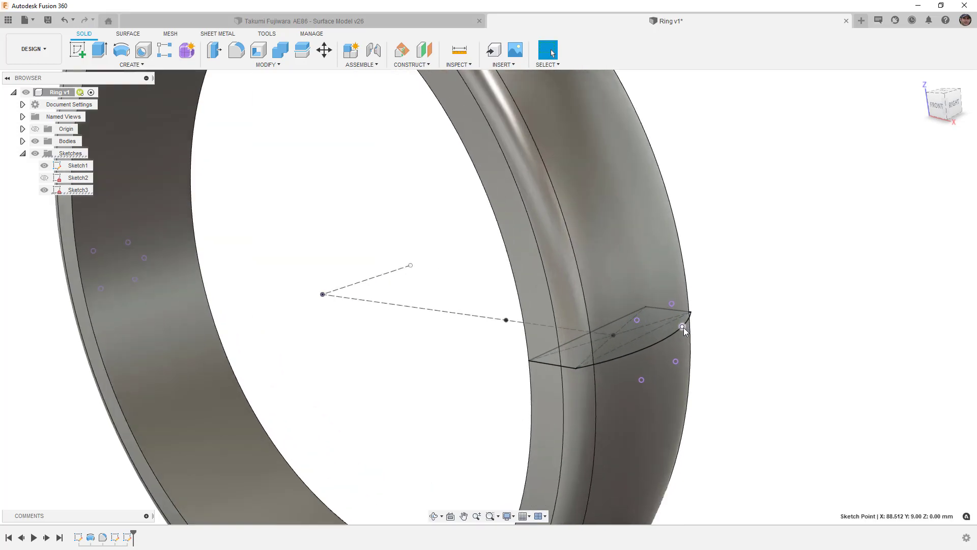
pyautogui.click(683, 326)
pyautogui.click(612, 336)
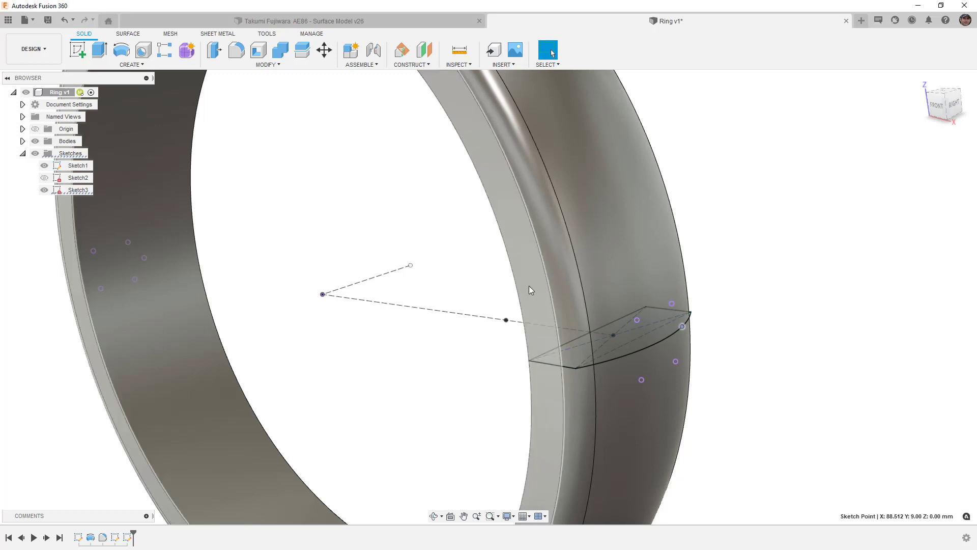
pyautogui.click(509, 321)
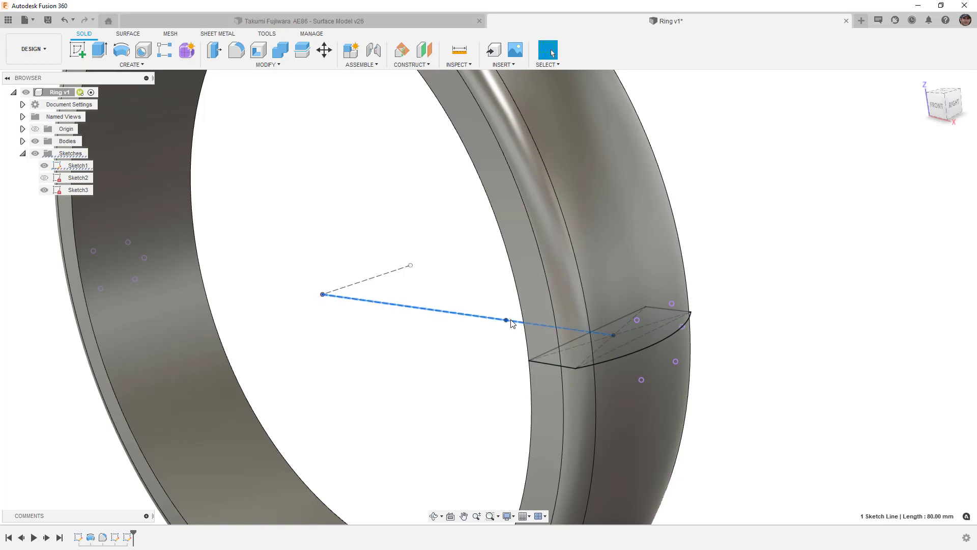
pyautogui.click(463, 251)
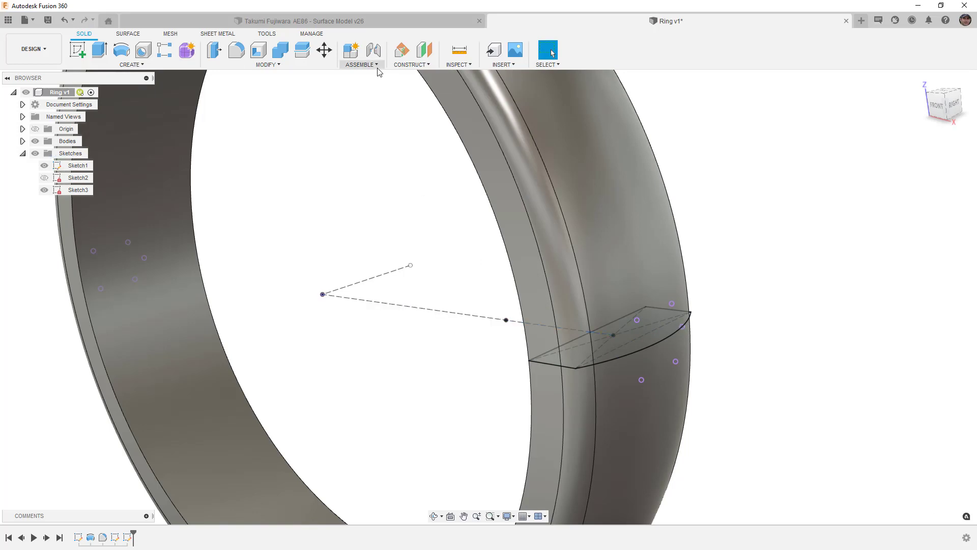
pyautogui.click(411, 64)
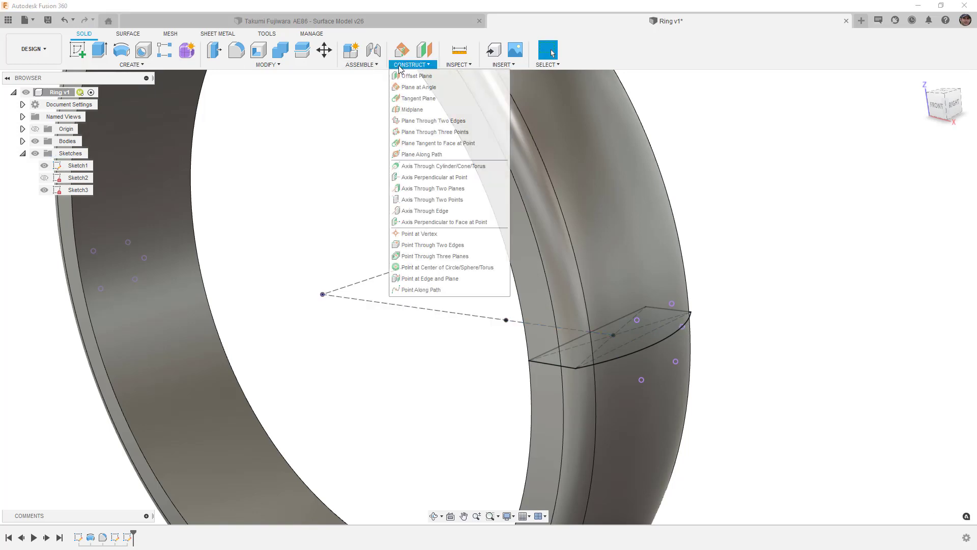
pyautogui.click(456, 200)
pyautogui.click(506, 321)
pyautogui.click(682, 327)
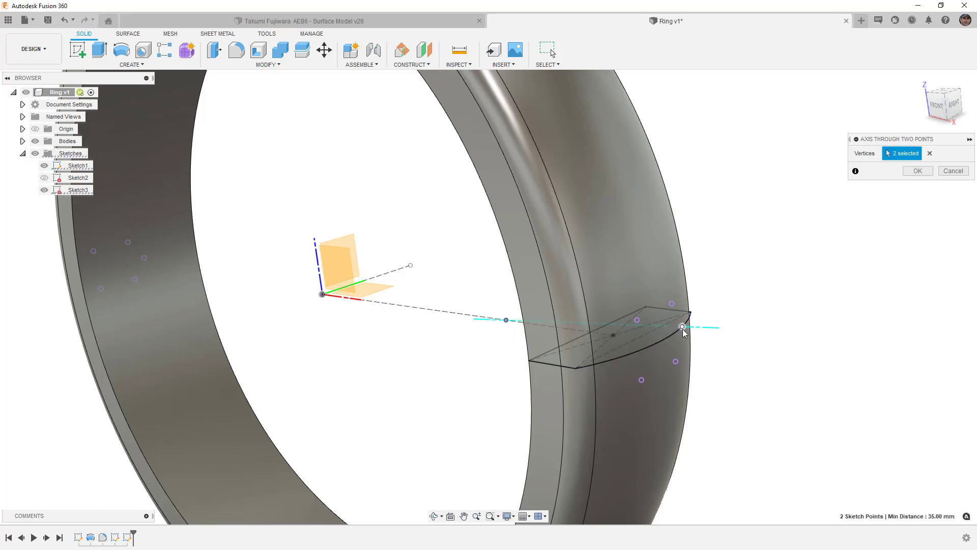
pyautogui.click(918, 170)
# Step: Create a cylinder about 6.5 mm in diameter as a new body, centred at the origin on the XZ plane
pyautogui.keyDown('shift'); pyautogui.moveTo(750, 275); pyautogui.dragTo(704, 318, button='middle'); pyautogui.keyUp('shift')
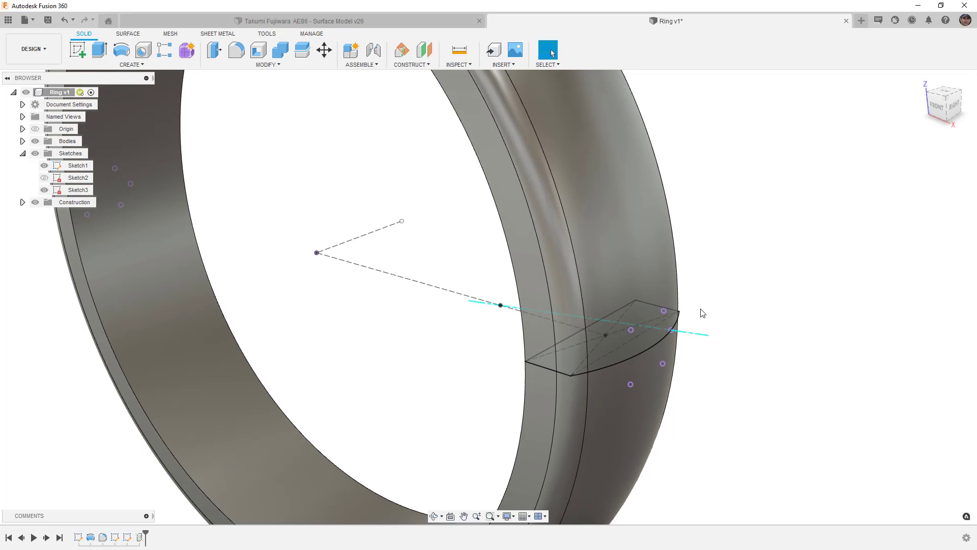
pyautogui.moveTo(698, 319); pyautogui.dragTo(683, 281, button='middle')
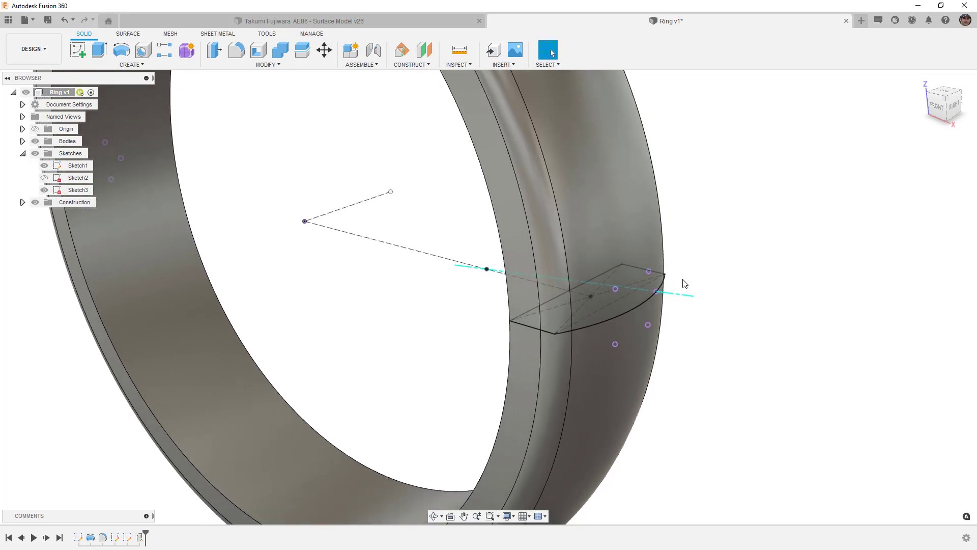
pyautogui.scroll(-3, 707, 286)
pyautogui.click(132, 64)
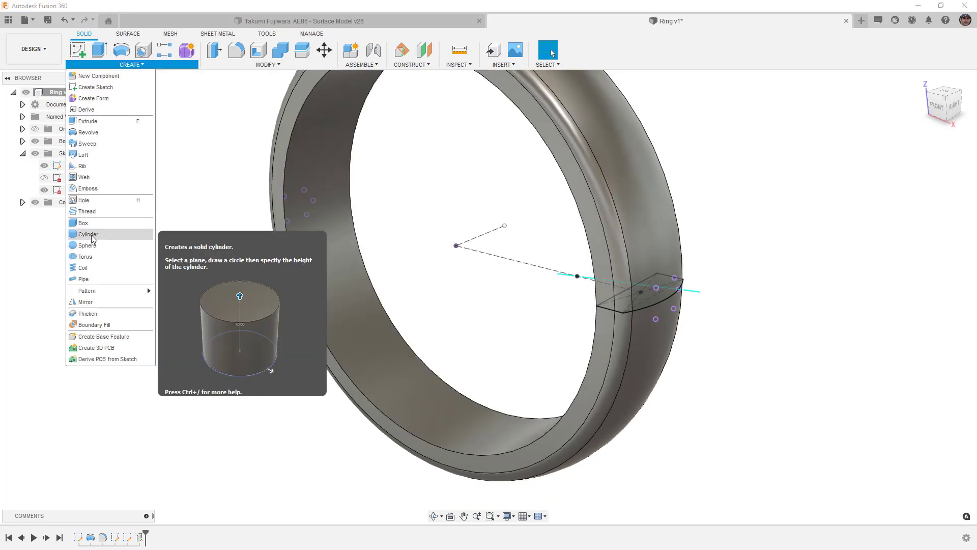
pyautogui.click(91, 235)
pyautogui.click(467, 219)
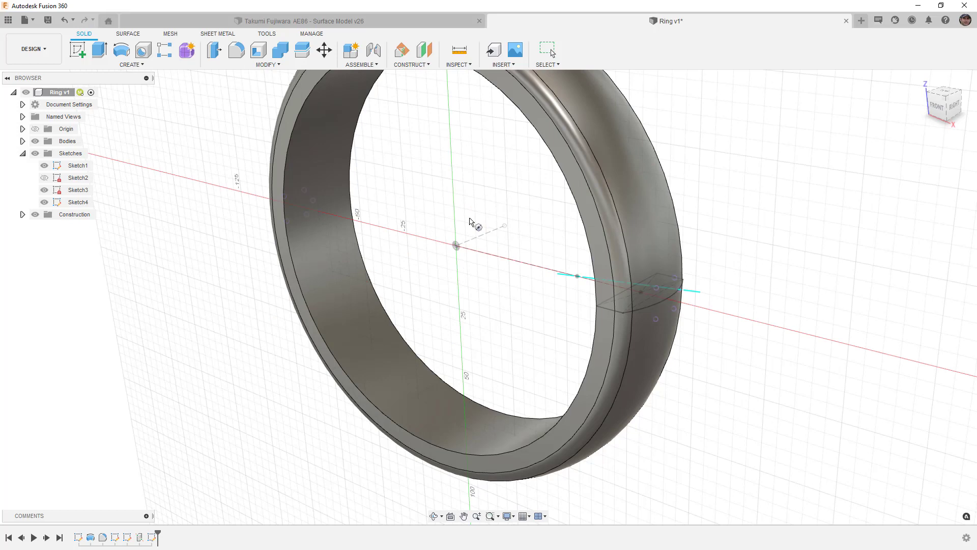
pyautogui.click(456, 246)
pyautogui.click(460, 259)
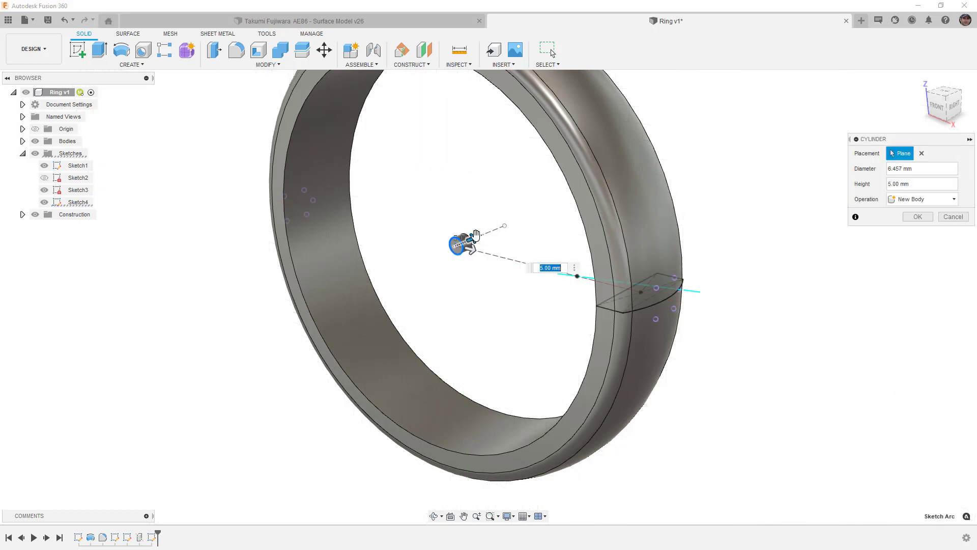
pyautogui.click(917, 217)
# Step: Complete the cylinder as a new body and hide Sketch1 with the ring's profile and radial construction line
pyautogui.scroll(2, 487, 237)
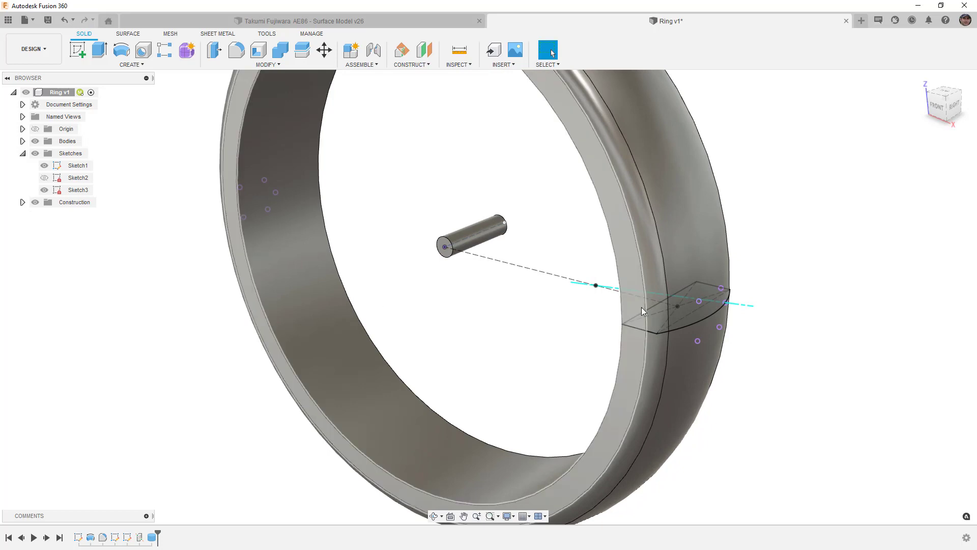
pyautogui.click(44, 165)
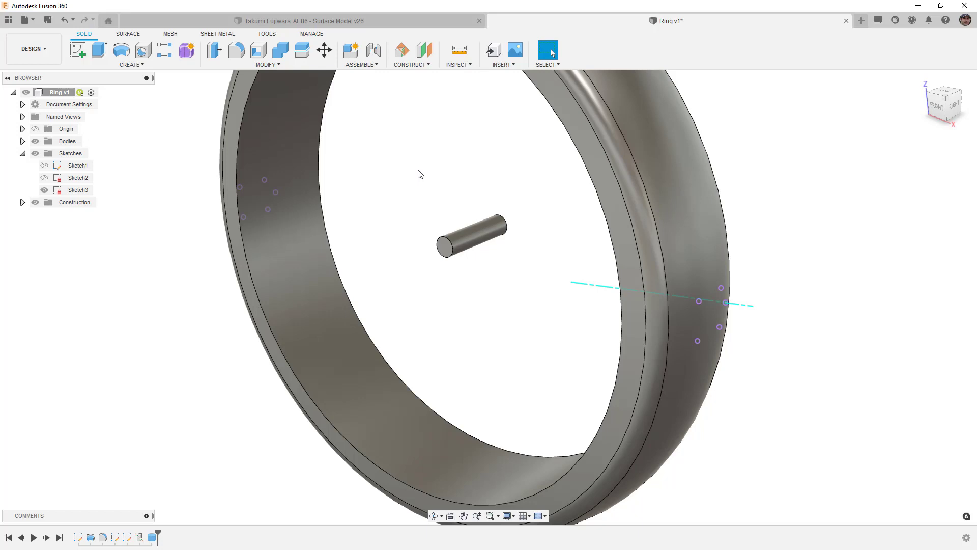
# Step: Copy the cylinder body point to point from its front end-face centre to the projected point where the construction axis meets the ring's outer face
pyautogui.click(281, 66)
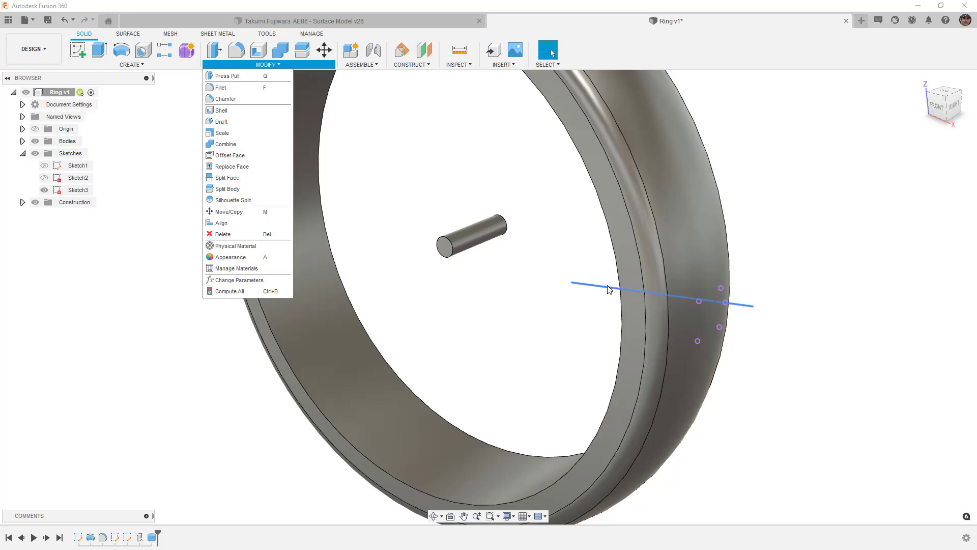
pyautogui.click(237, 212)
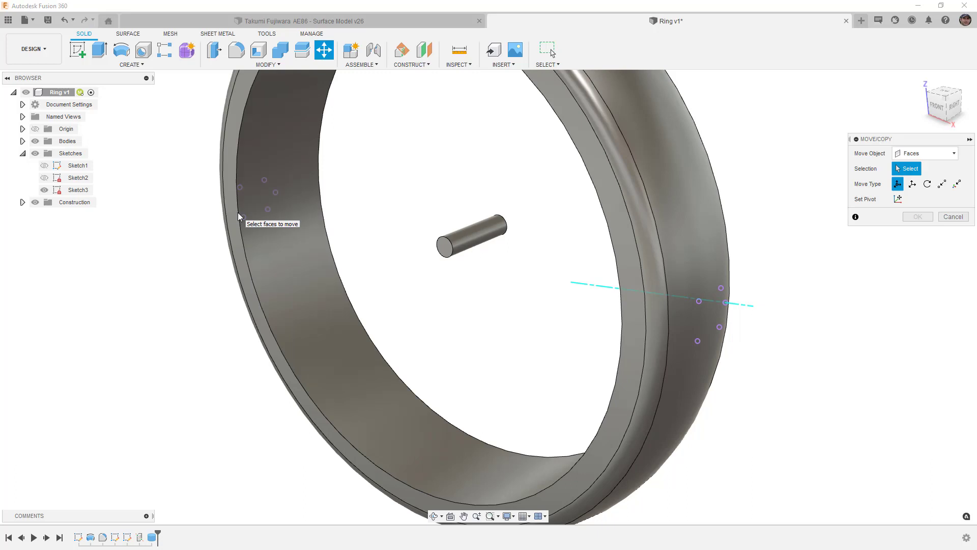
pyautogui.click(924, 153)
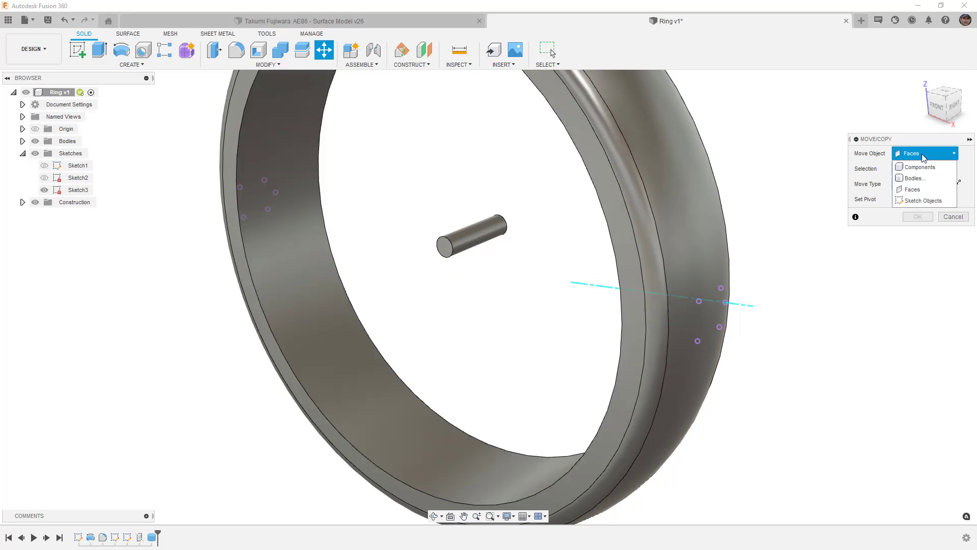
pyautogui.click(919, 179)
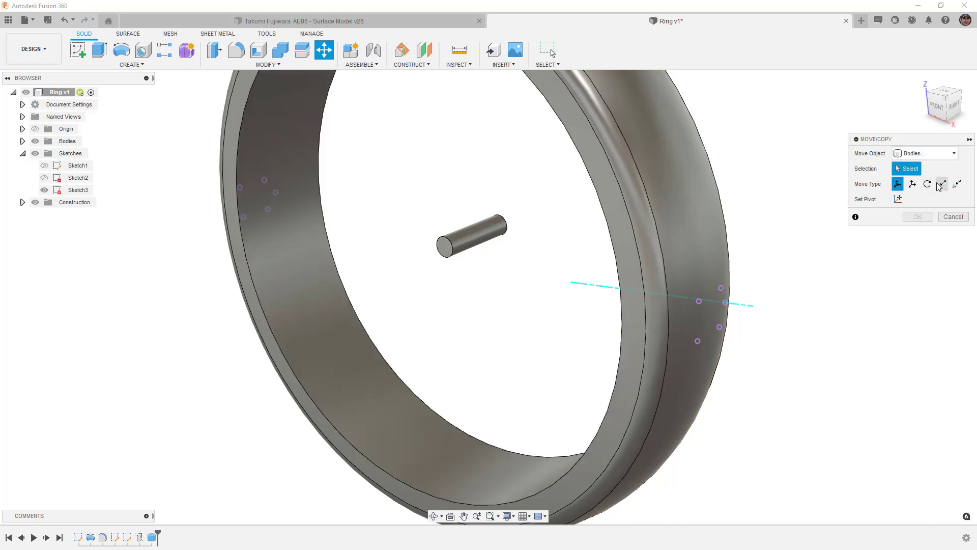
pyautogui.click(942, 185)
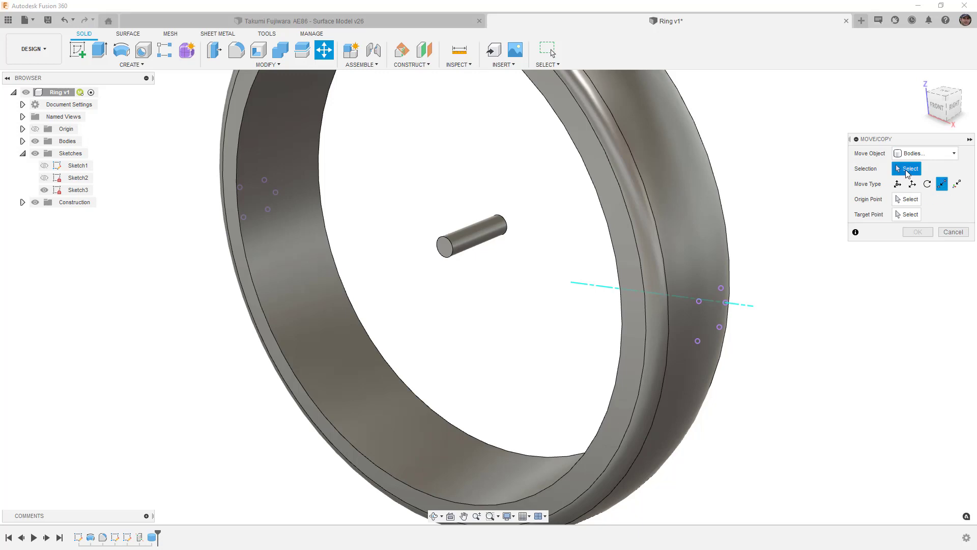
pyautogui.click(469, 231)
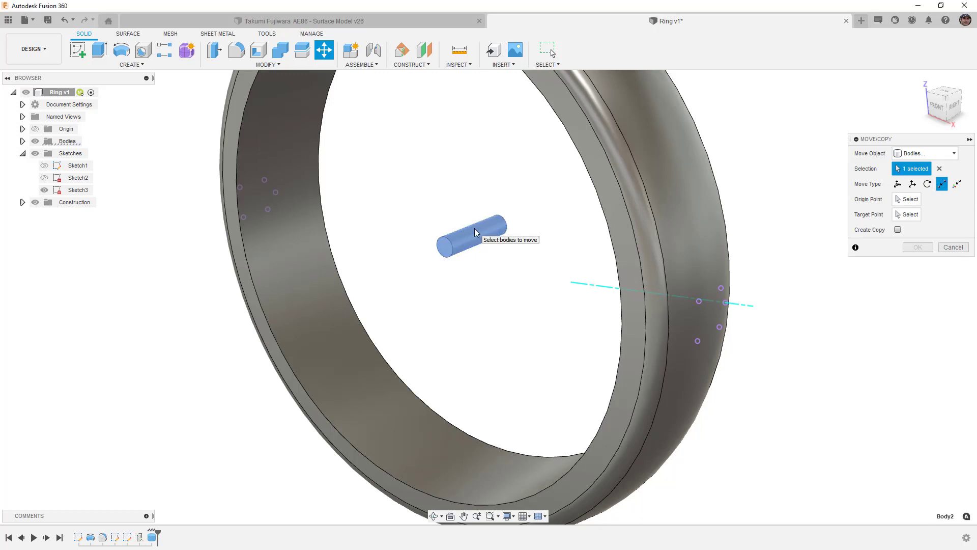
pyautogui.click(907, 199)
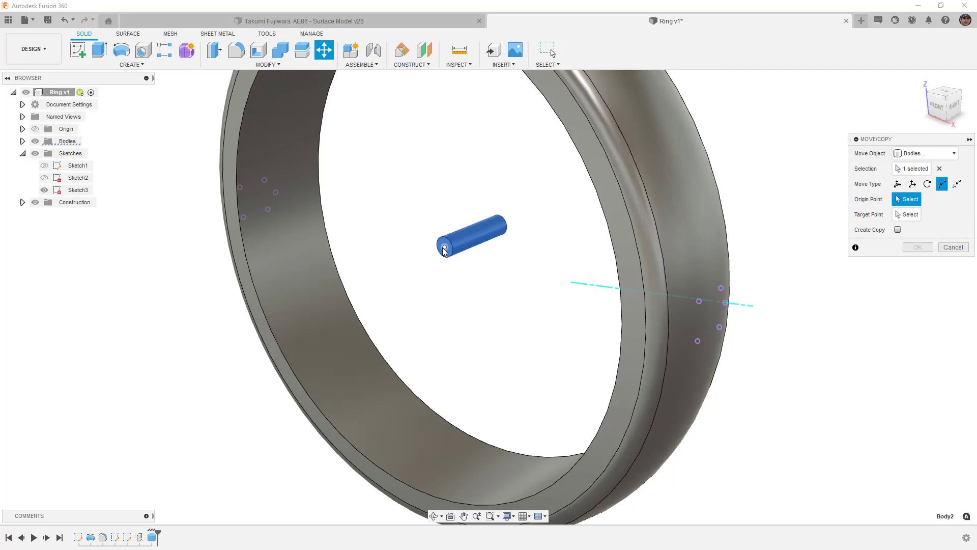
pyautogui.scroll(2, 444, 249)
pyautogui.click(446, 248)
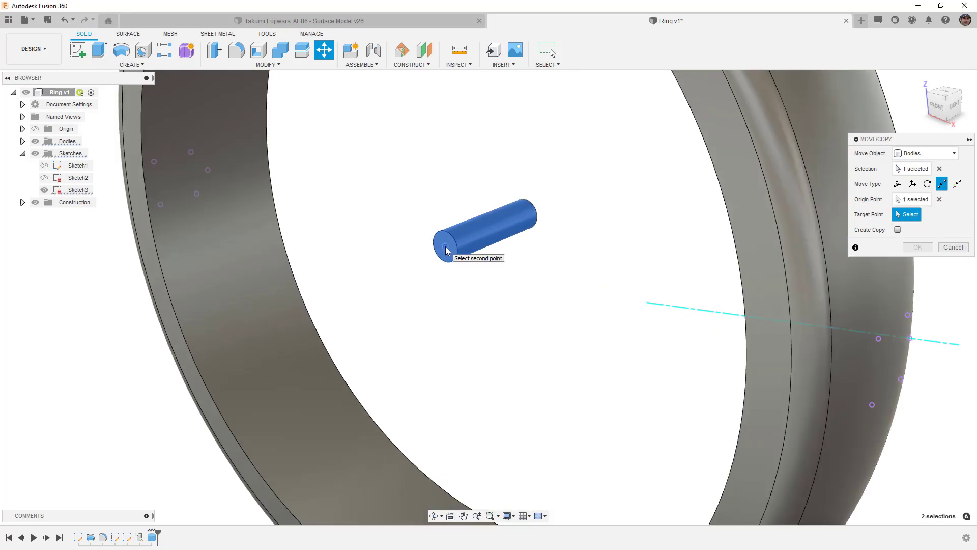
pyautogui.scroll(-3, 445, 248)
pyautogui.scroll(3, 648, 280)
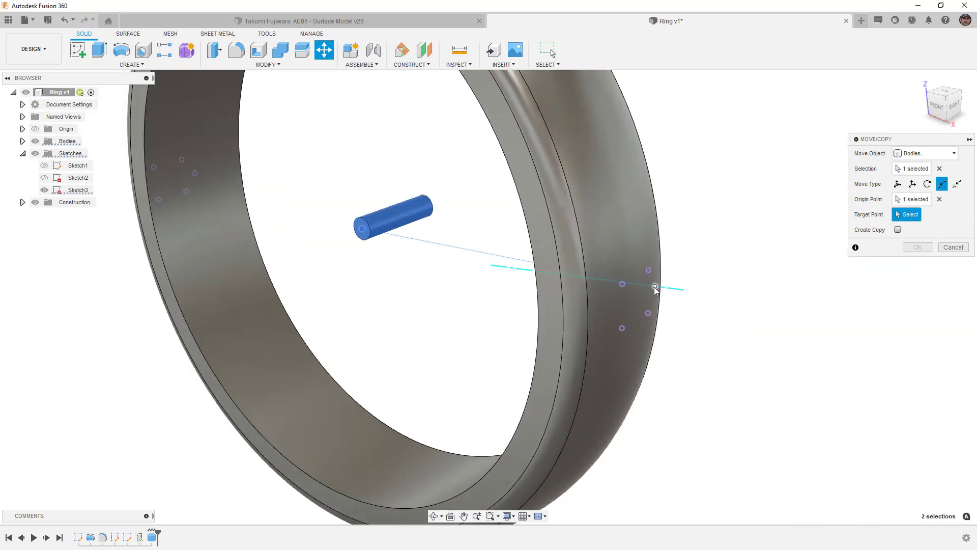
pyautogui.click(655, 288)
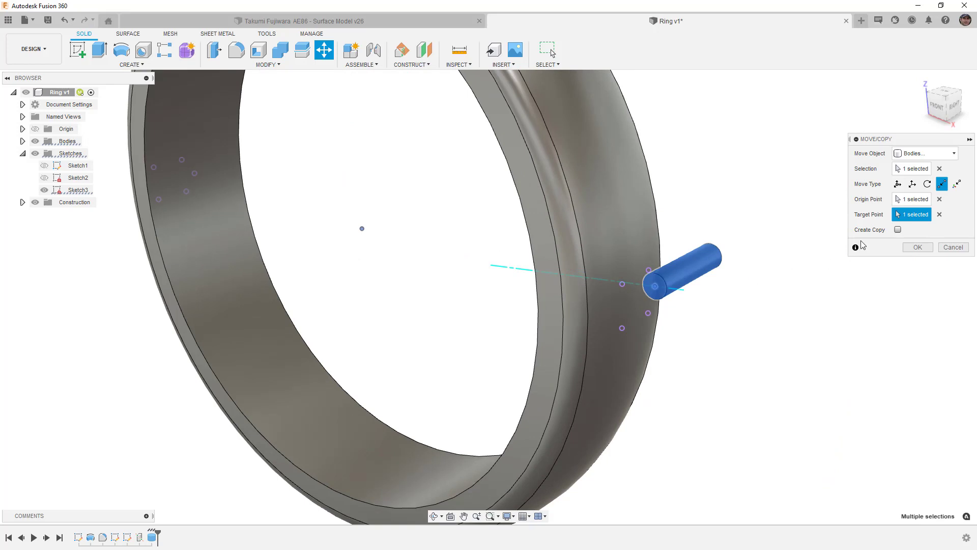
pyautogui.click(898, 229)
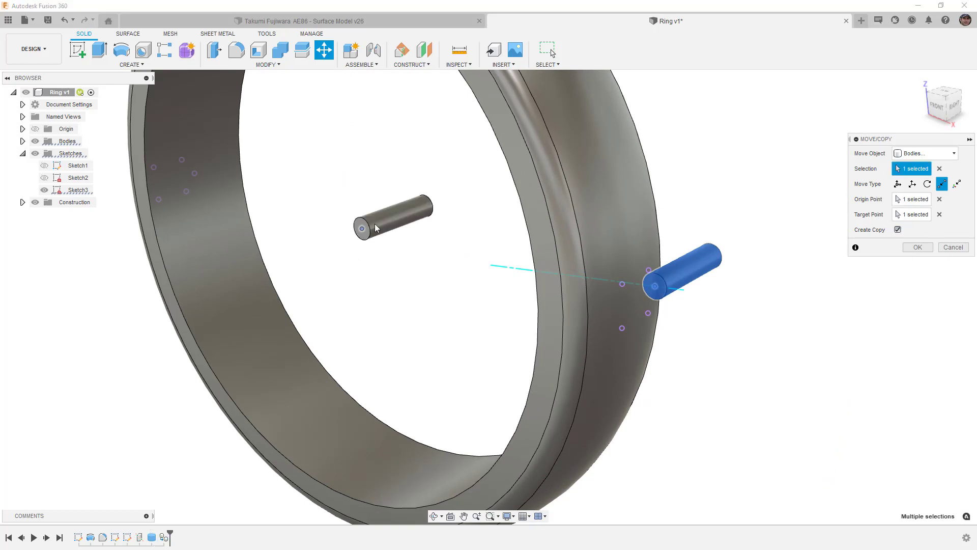
pyautogui.click(917, 247)
# Step: Align the copied cylinder's end face at the ring to the construction axis so the body stands along that axis
pyautogui.scroll(2, 728, 279)
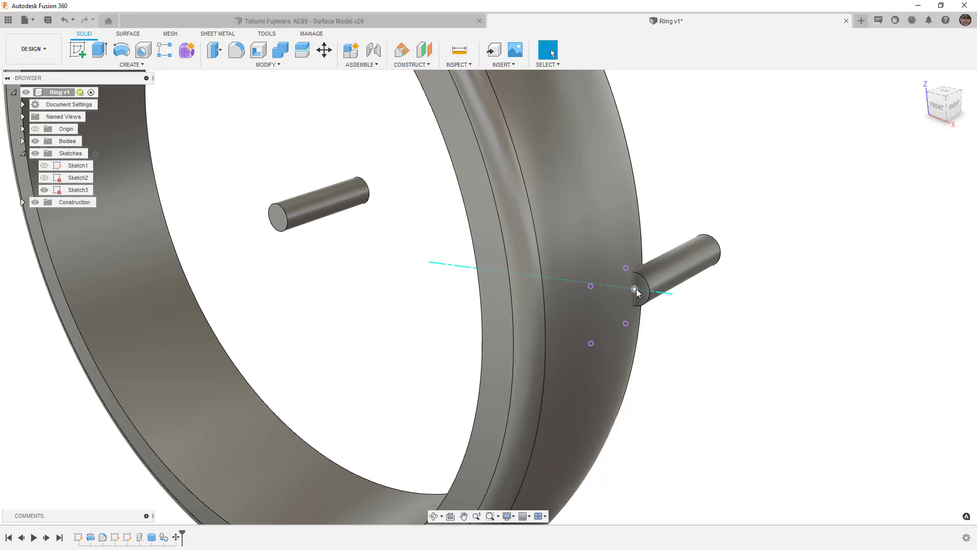
pyautogui.click(316, 66)
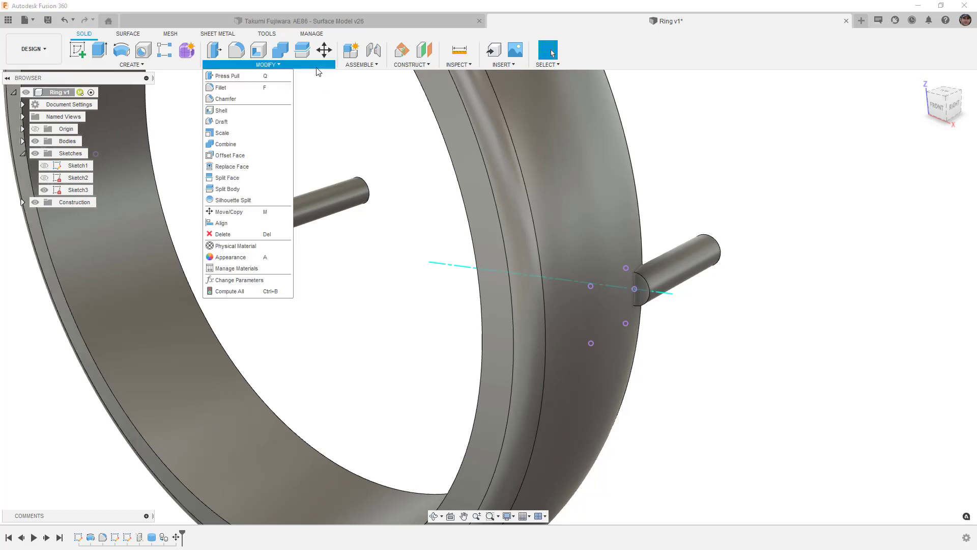
pyautogui.click(251, 223)
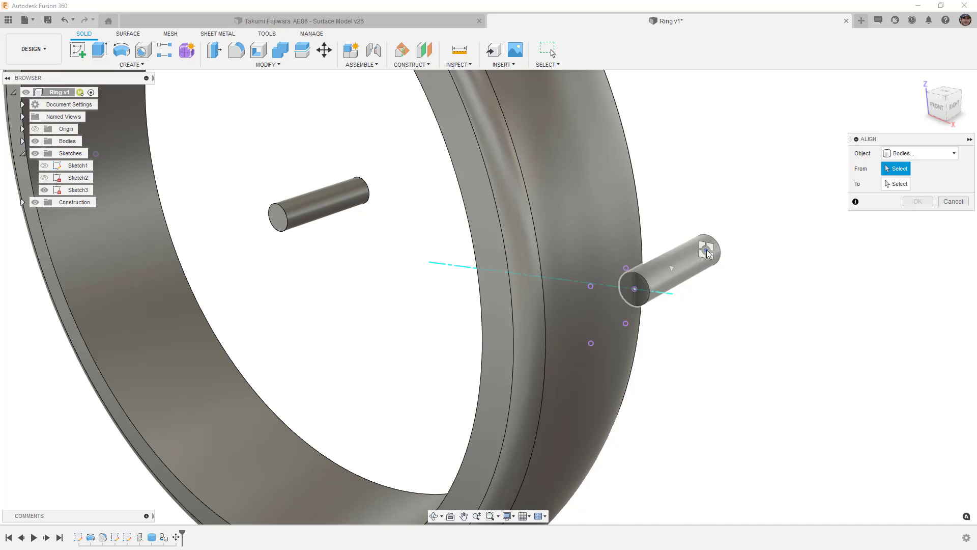
pyautogui.click(636, 289)
pyautogui.scroll(3, 637, 291)
pyautogui.keyDown('shift'); pyautogui.moveTo(680, 299); pyautogui.dragTo(711, 308, button='middle'); pyautogui.keyUp('shift')
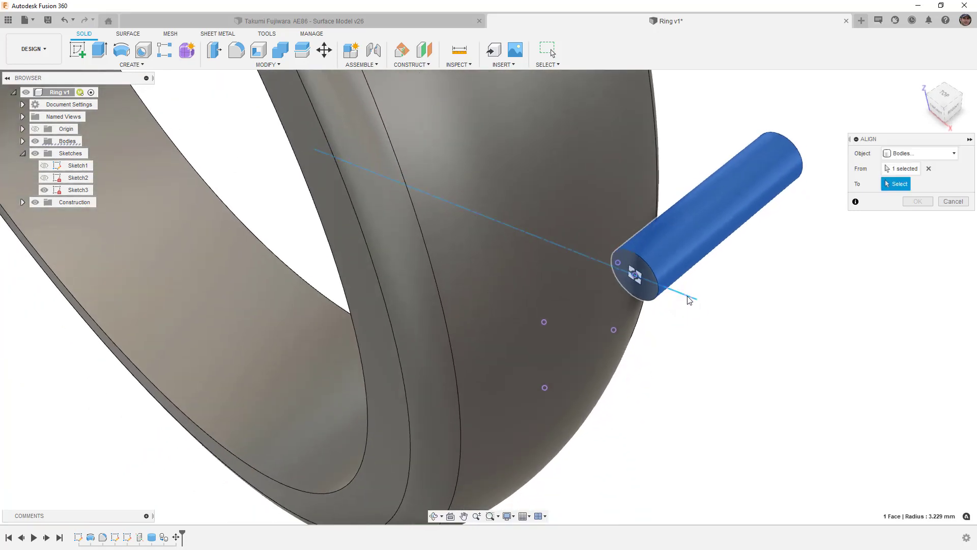
pyautogui.click(687, 296)
pyautogui.keyDown('shift'); pyautogui.moveTo(714, 344); pyautogui.dragTo(654, 223, button='middle'); pyautogui.keyUp('shift')
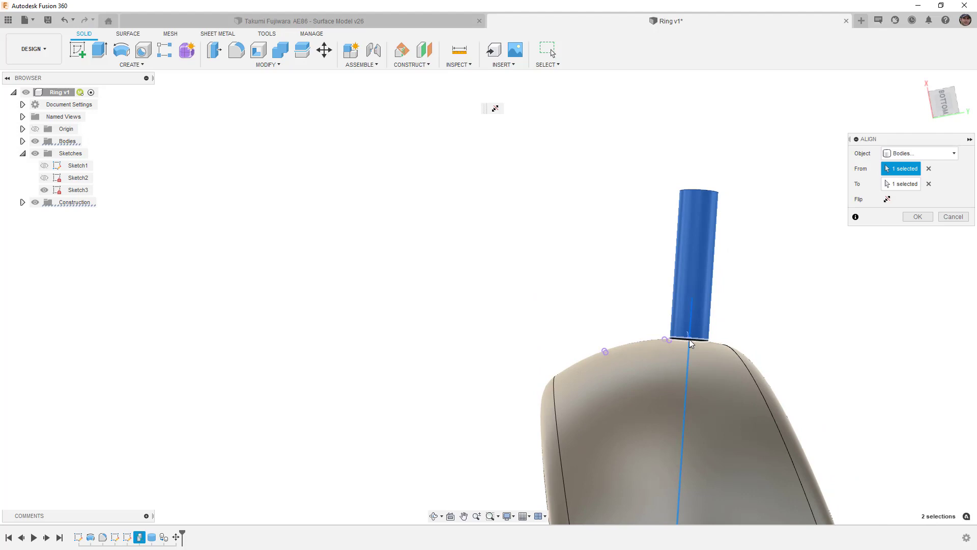
pyautogui.scroll(5, 690, 339)
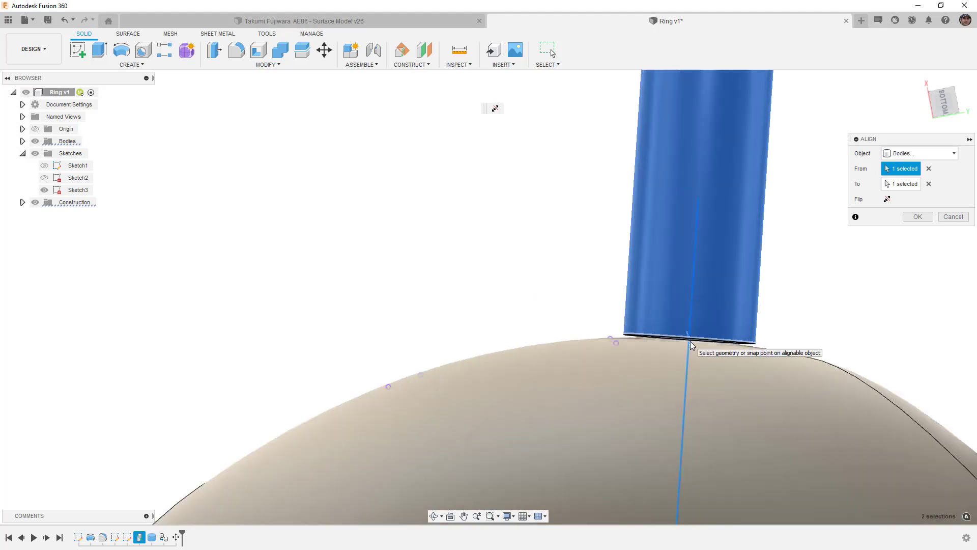
pyautogui.scroll(-3, 690, 341)
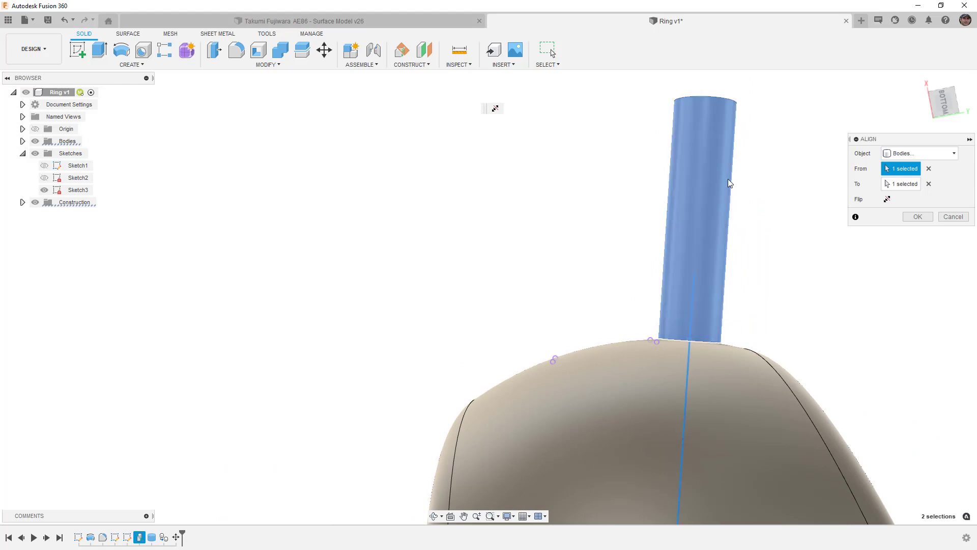
pyautogui.keyDown('shift'); pyautogui.moveTo(649, 258); pyautogui.dragTo(658, 276, button='middle'); pyautogui.keyUp('shift')
pyautogui.click(909, 218)
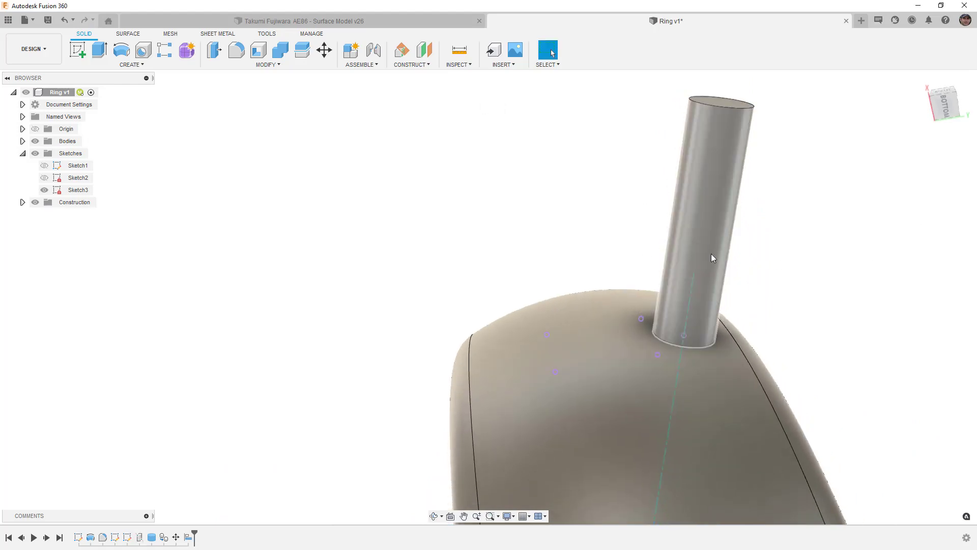
# Step: Free-move the aligned cylinder body a short way along its own axis so its base sinks into the ring
pyautogui.click(326, 51)
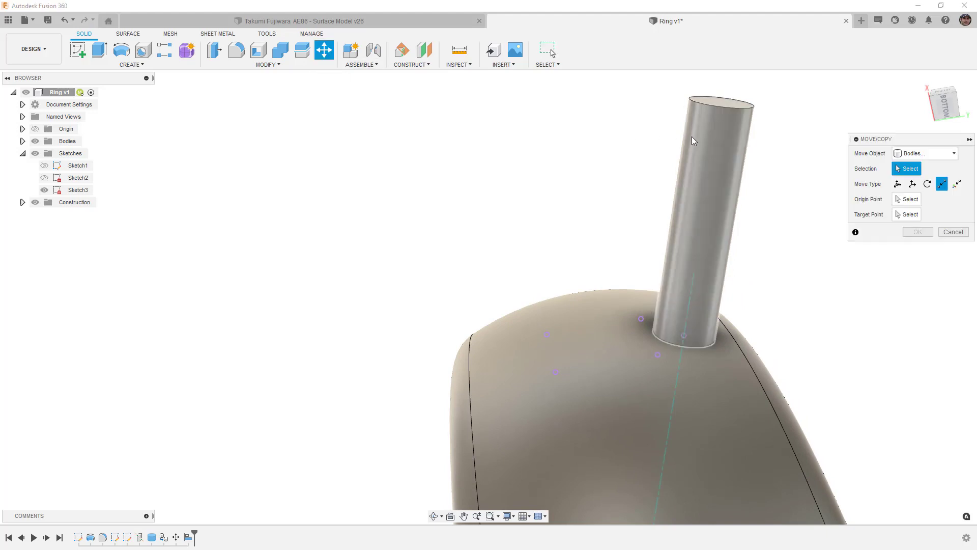
pyautogui.click(897, 184)
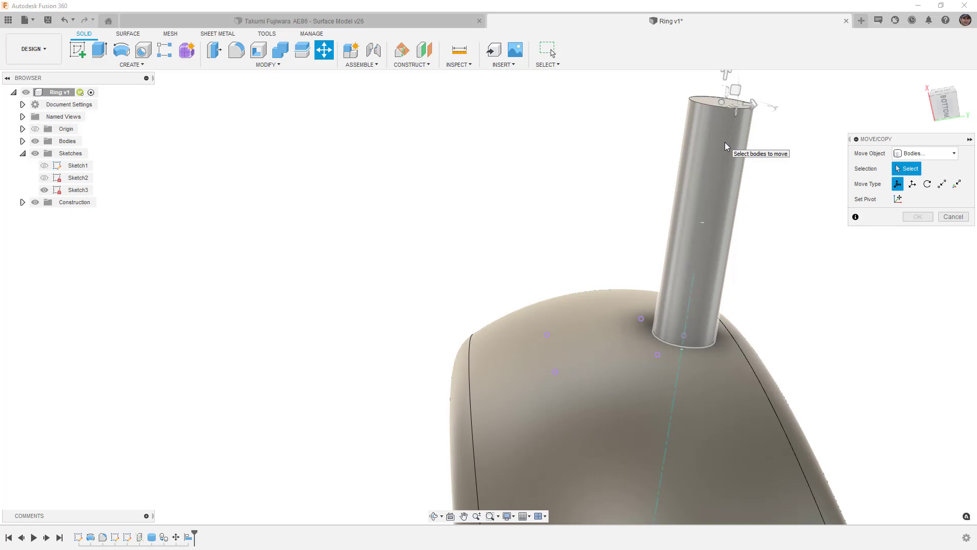
pyautogui.moveTo(734, 144); pyautogui.dragTo(685, 224, button='middle')
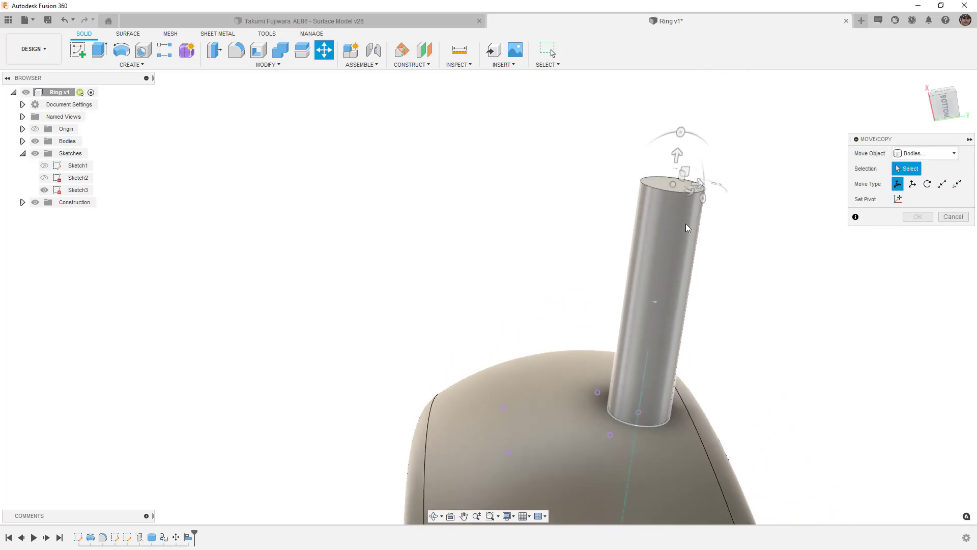
pyautogui.click(663, 180)
pyautogui.moveTo(677, 152)
pyautogui.mouseDown()
pyautogui.moveTo(677, 189)
pyautogui.moveTo(674, 158)
pyautogui.mouseUp()
pyautogui.click(922, 325)
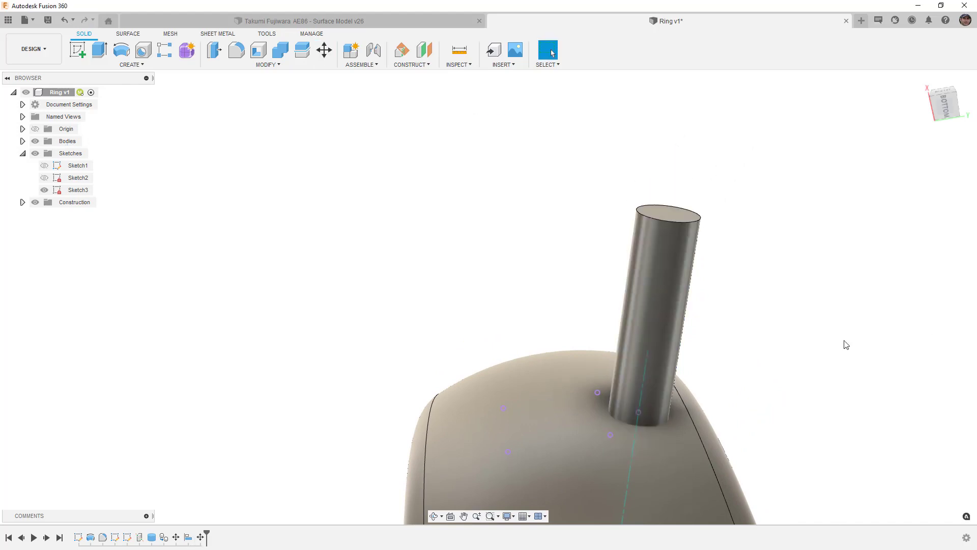
# Step: Check the cylinder's position on the ring and hide Sketch3 with the projected points
pyautogui.keyDown('shift'); pyautogui.moveTo(655, 364); pyautogui.dragTo(681, 367, button='middle'); pyautogui.keyUp('shift')
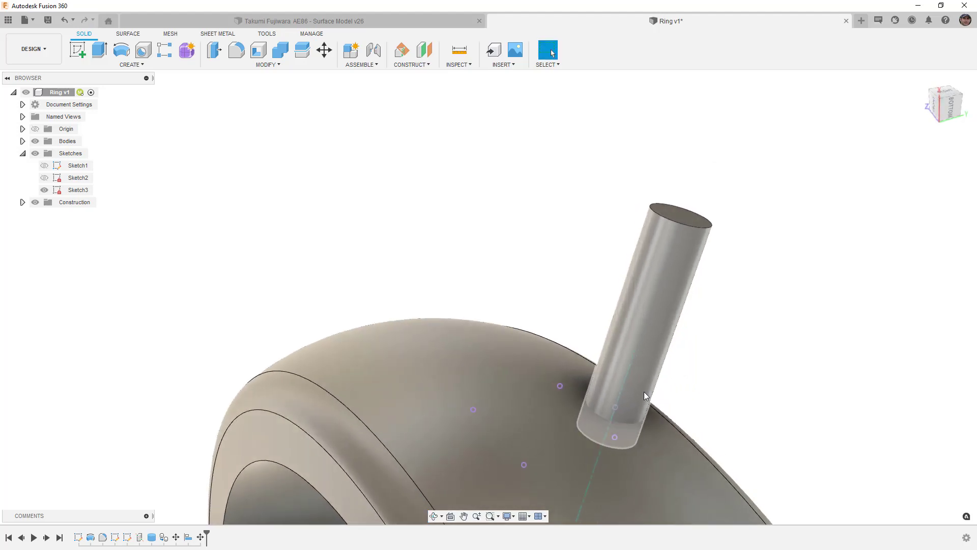
pyautogui.scroll(-3, 634, 410)
pyautogui.moveTo(631, 411); pyautogui.dragTo(638, 270, button='middle')
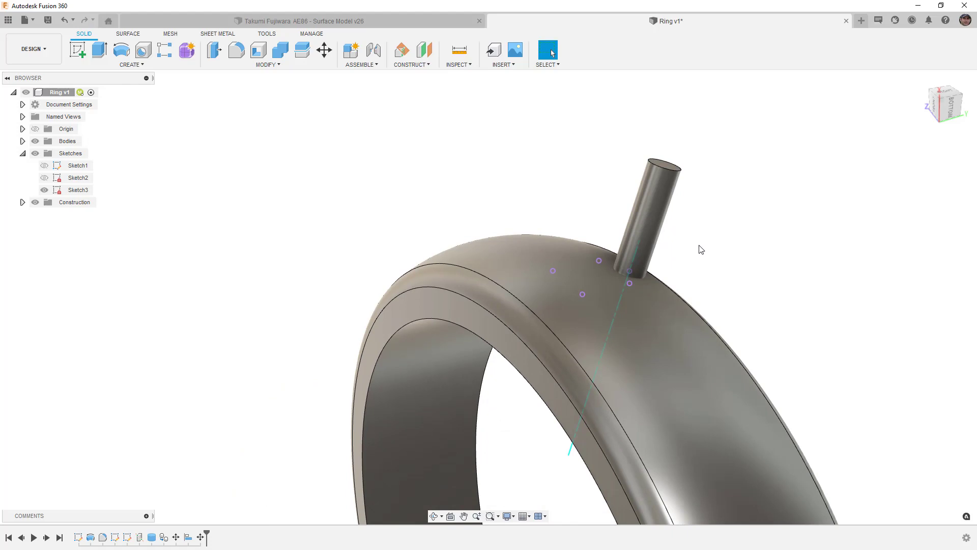
pyautogui.keyDown('shift'); pyautogui.moveTo(653, 239); pyautogui.dragTo(652, 326, button='middle'); pyautogui.keyUp('shift')
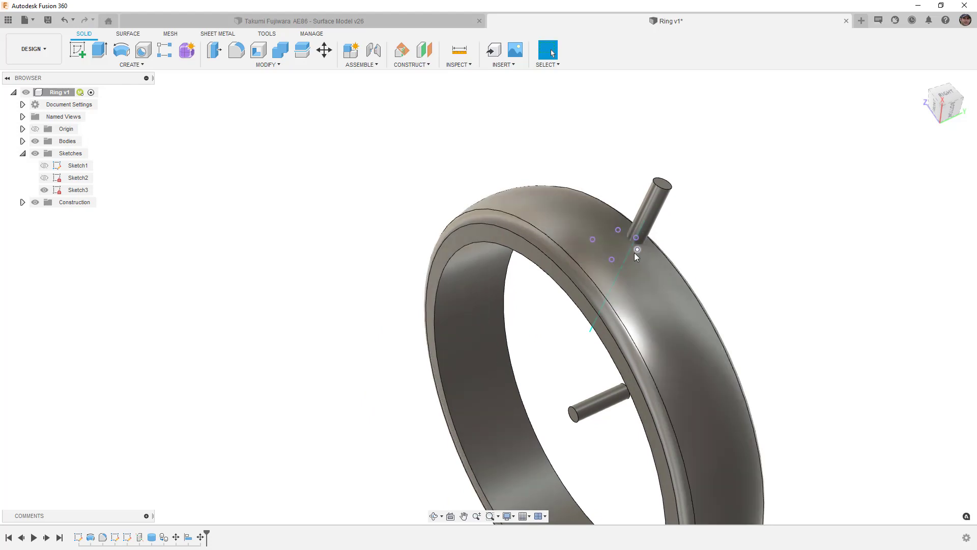
pyautogui.keyDown('shift'); pyautogui.moveTo(635, 259); pyautogui.dragTo(642, 326, button='middle'); pyautogui.keyUp('shift')
pyautogui.click(44, 190)
# Step: Start a new sketch on the XY plane and draw a circle about 14 mm in diameter centred on the origin
pyautogui.click(81, 54)
pyautogui.moveTo(327, 235)
pyautogui.keyDown('shift'); pyautogui.mouseDown(button='middle')
pyautogui.moveTo(390, 292)
pyautogui.moveTo(526, 362)
pyautogui.moveTo(621, 390)
pyautogui.mouseUp(button='middle'); pyautogui.keyUp('shift')
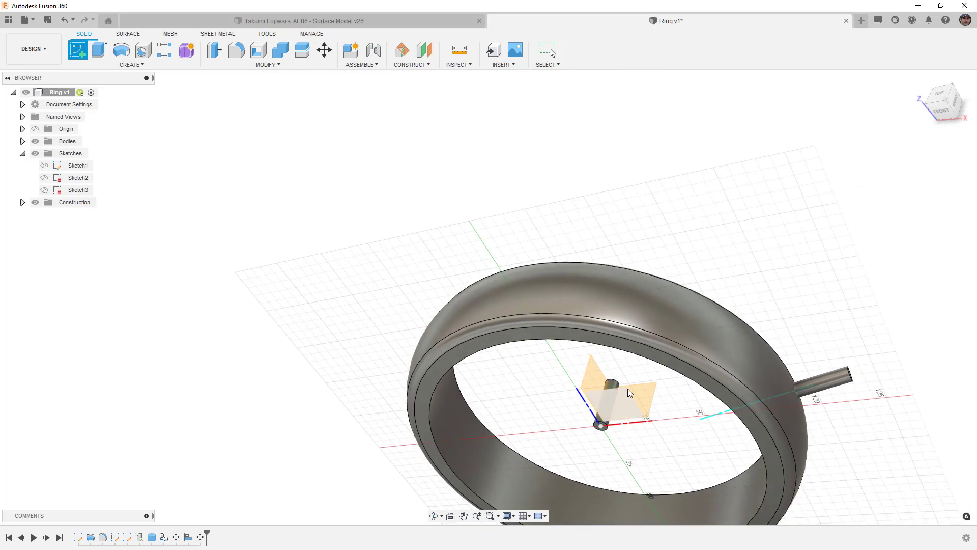
pyautogui.click(621, 388)
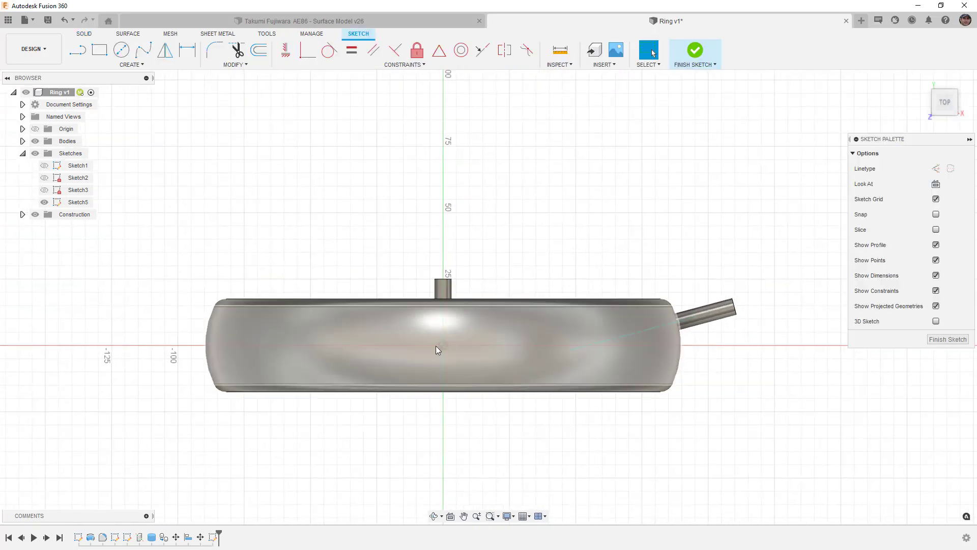
pyautogui.click(122, 51)
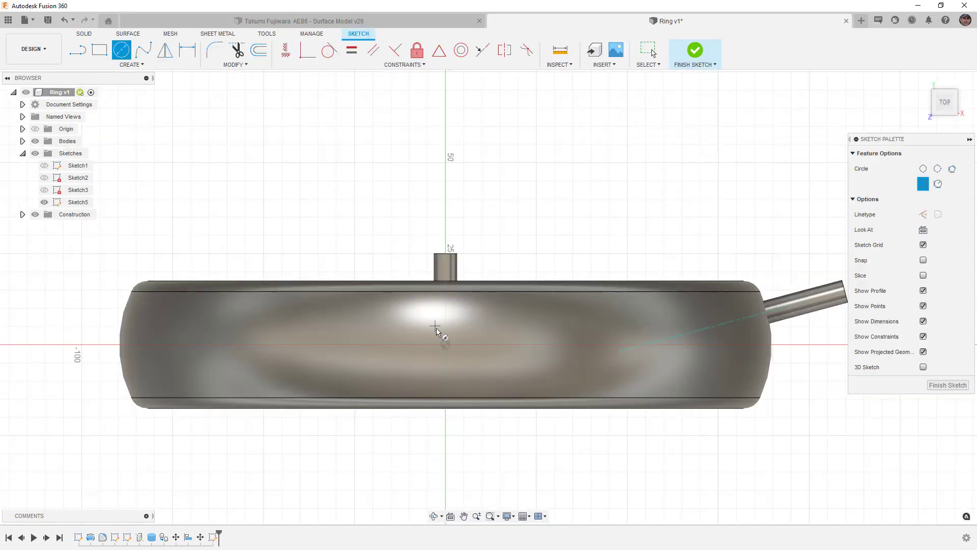
pyautogui.click(448, 345)
pyautogui.click(465, 322)
pyautogui.scroll(2, 451, 344)
pyautogui.press('Escape')
pyautogui.press('Escape')
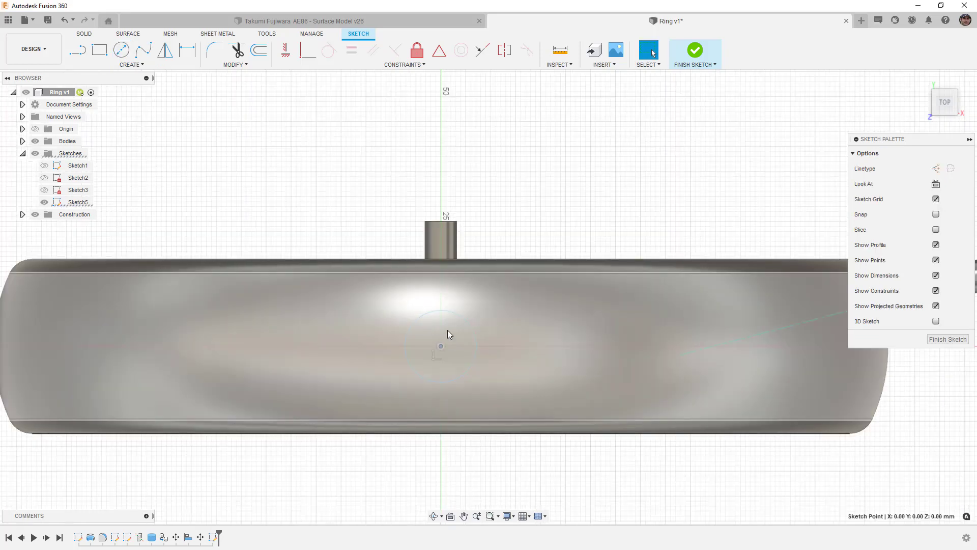
# Step: Dimension the circle's diameter to 15 mm
pyautogui.press('d')
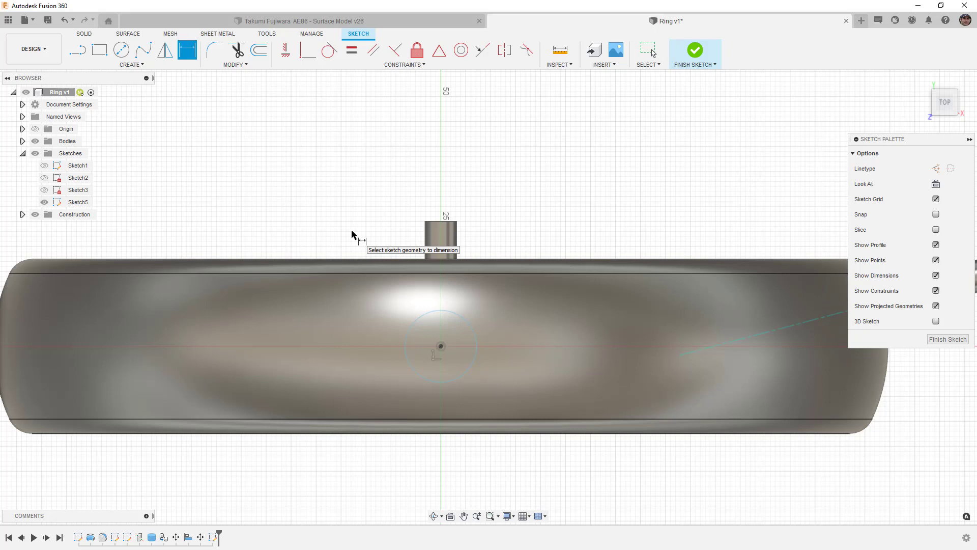
pyautogui.click(426, 316)
pyautogui.click(373, 231)
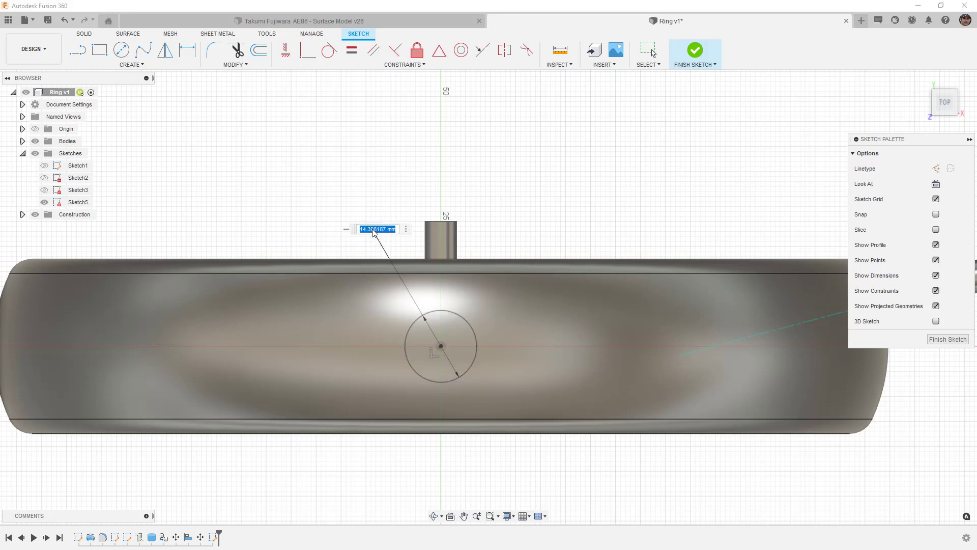
pyautogui.write('15')
pyautogui.press('Return')
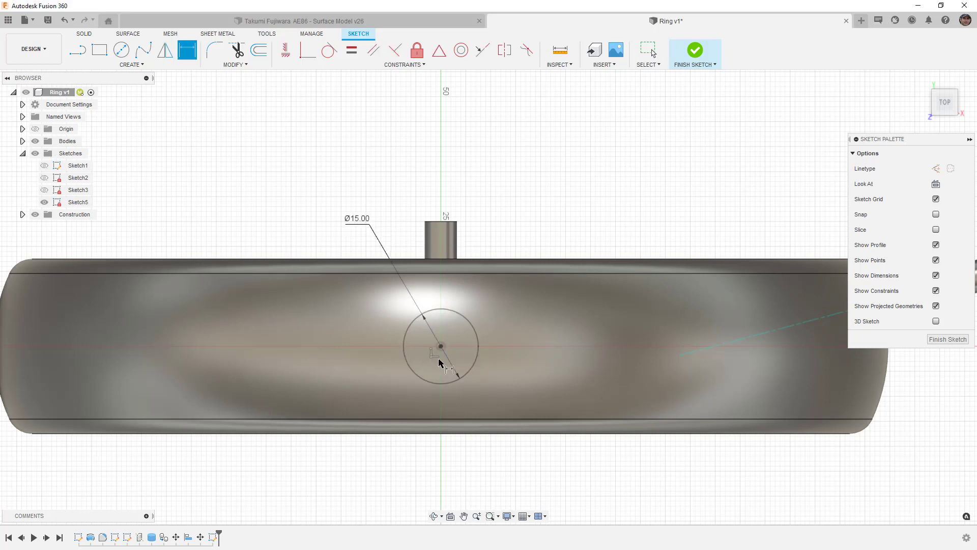
# Step: Finish the sketch and split the ring's outer curved face using the 15 mm circle as the extended splitting tool
pyautogui.click(695, 50)
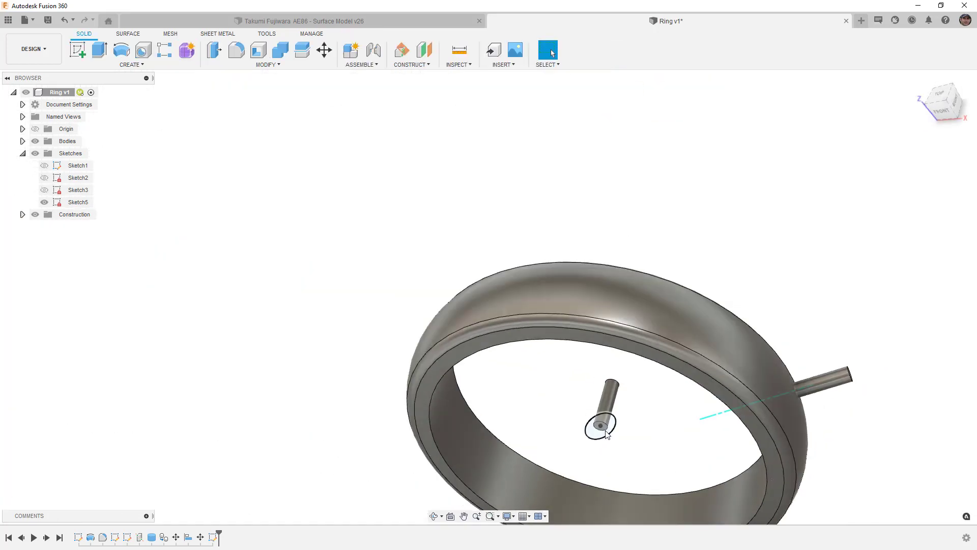
pyautogui.click(268, 65)
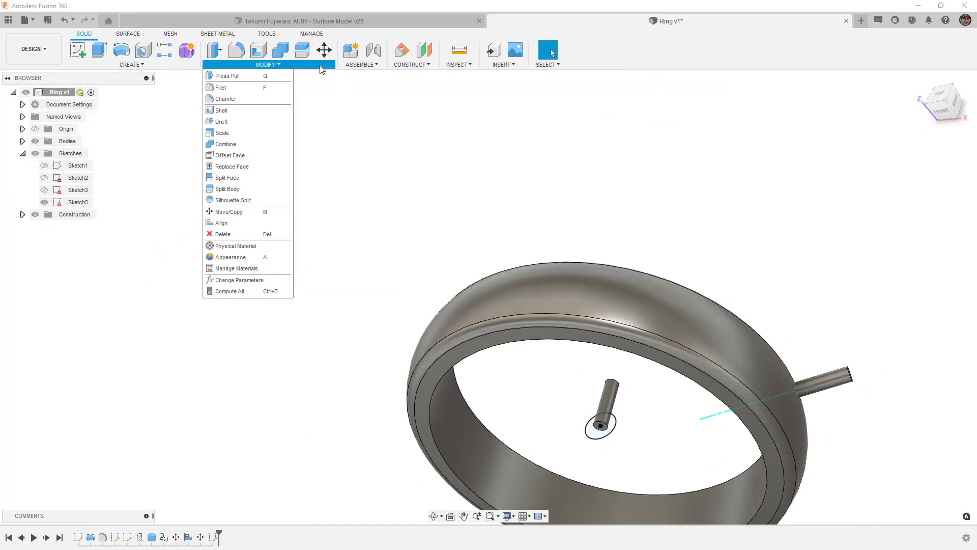
pyautogui.click(251, 186)
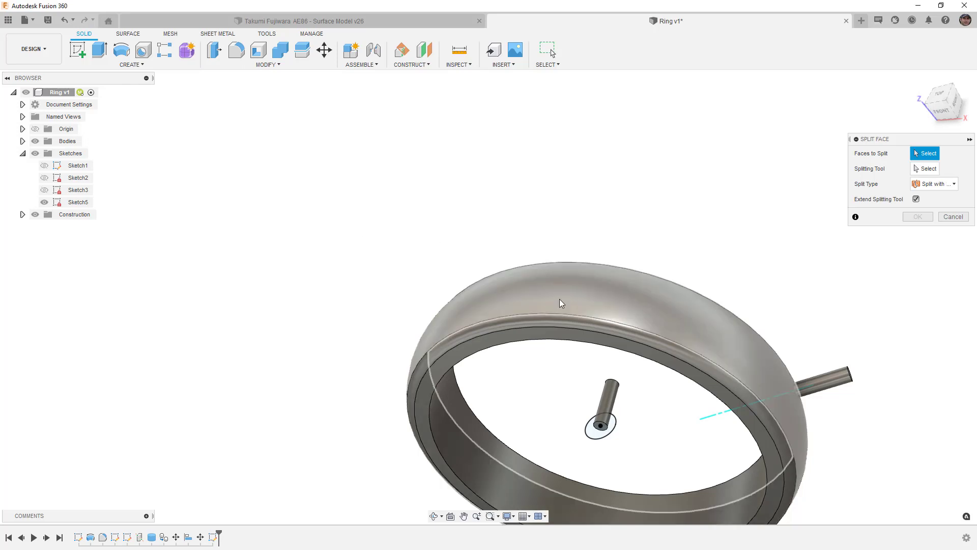
pyautogui.click(636, 290)
pyautogui.click(919, 169)
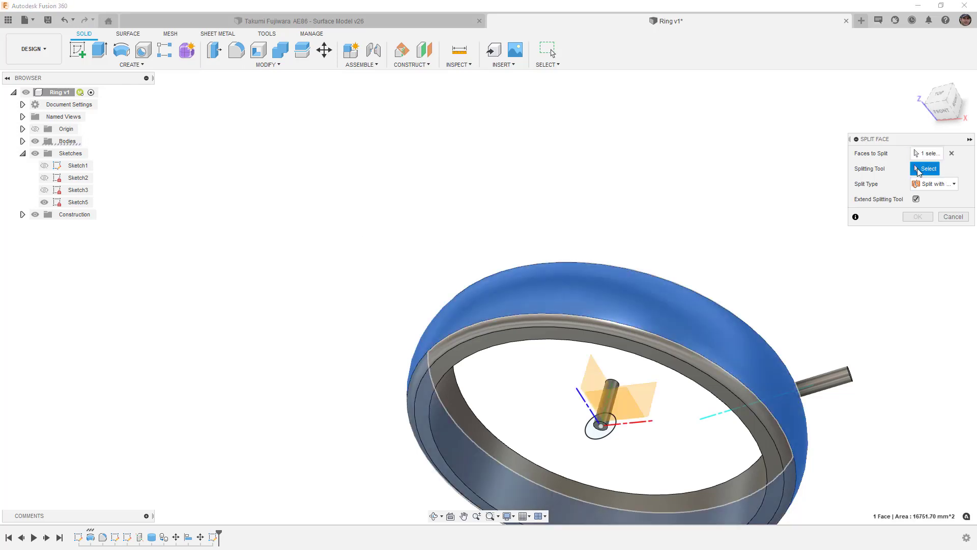
pyautogui.click(612, 431)
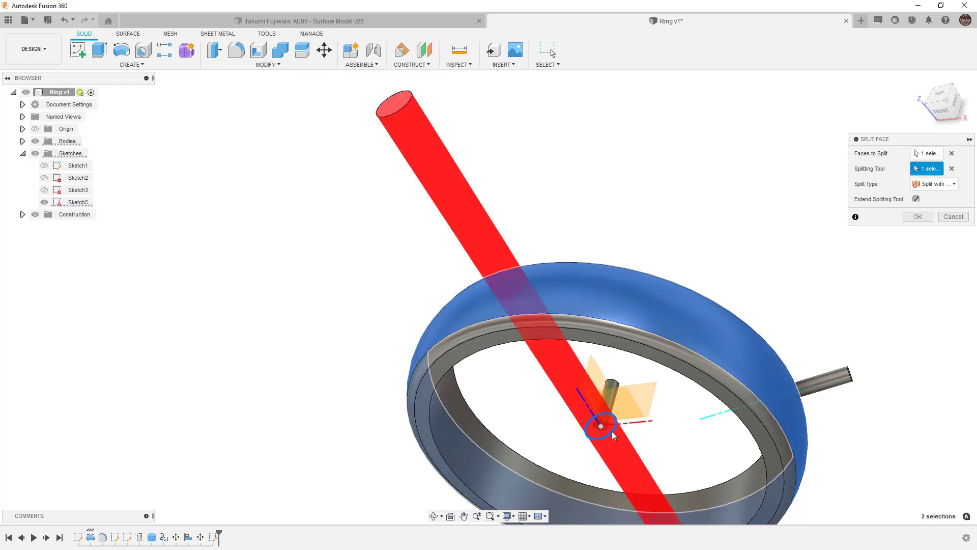
pyautogui.click(917, 217)
pyautogui.keyDown('shift'); pyautogui.moveTo(676, 265); pyautogui.dragTo(673, 291, button='middle'); pyautogui.keyUp('shift')
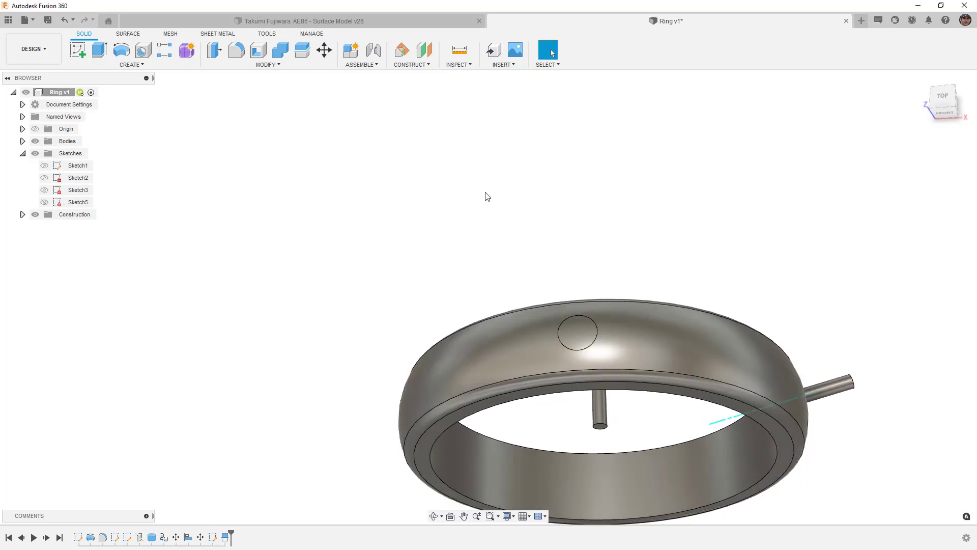
# Step: Create a construction plane at an angle of -45 degrees through the Z axis
pyautogui.click(404, 53)
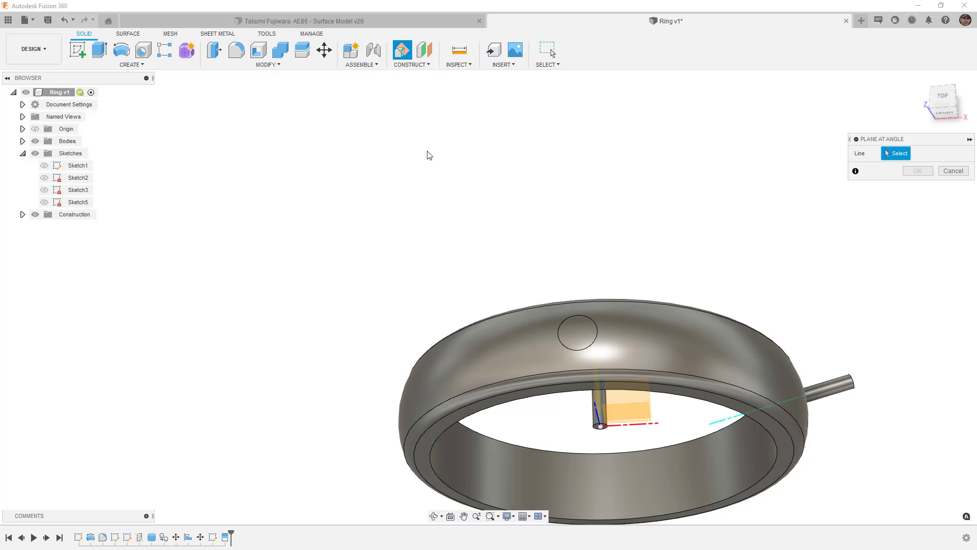
pyautogui.keyDown('shift'); pyautogui.moveTo(503, 268); pyautogui.dragTo(560, 336, button='middle'); pyautogui.keyUp('shift')
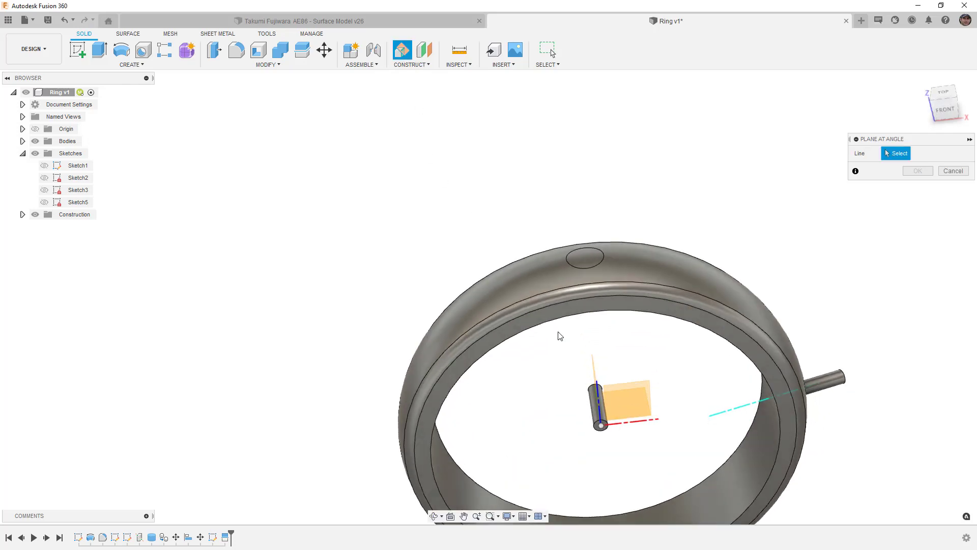
pyautogui.click(598, 396)
pyautogui.moveTo(599, 371); pyautogui.dragTo(625, 372)
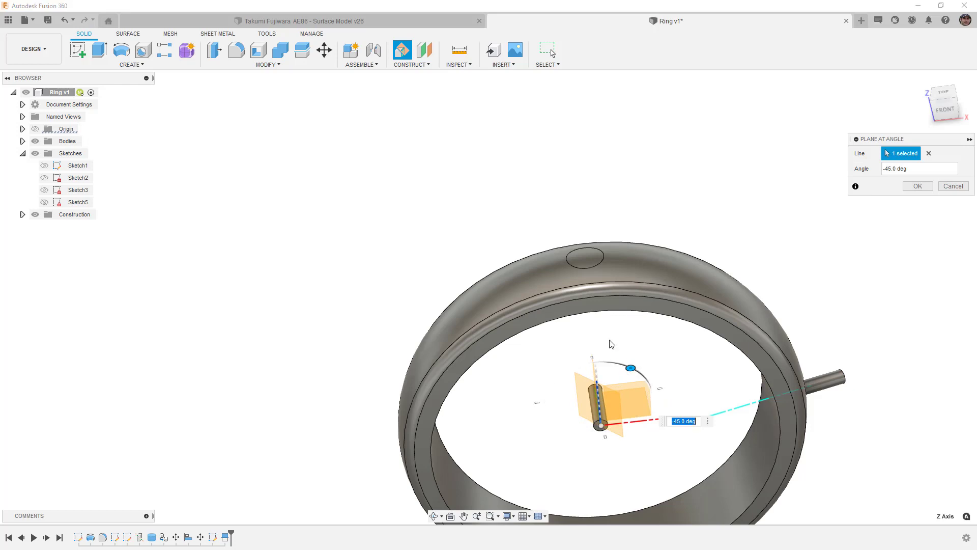
pyautogui.keyDown('shift'); pyautogui.moveTo(626, 374); pyautogui.dragTo(662, 359, button='middle'); pyautogui.keyUp('shift')
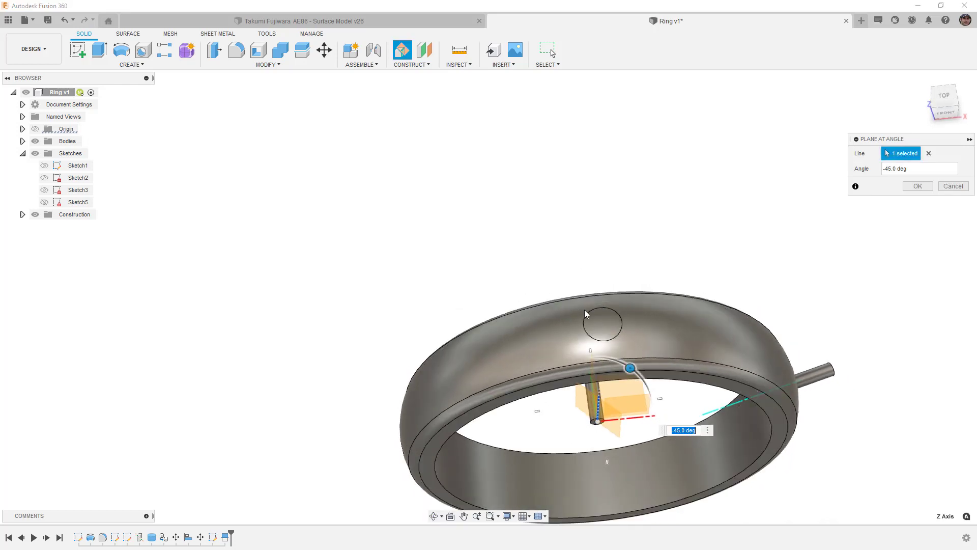
pyautogui.click(917, 185)
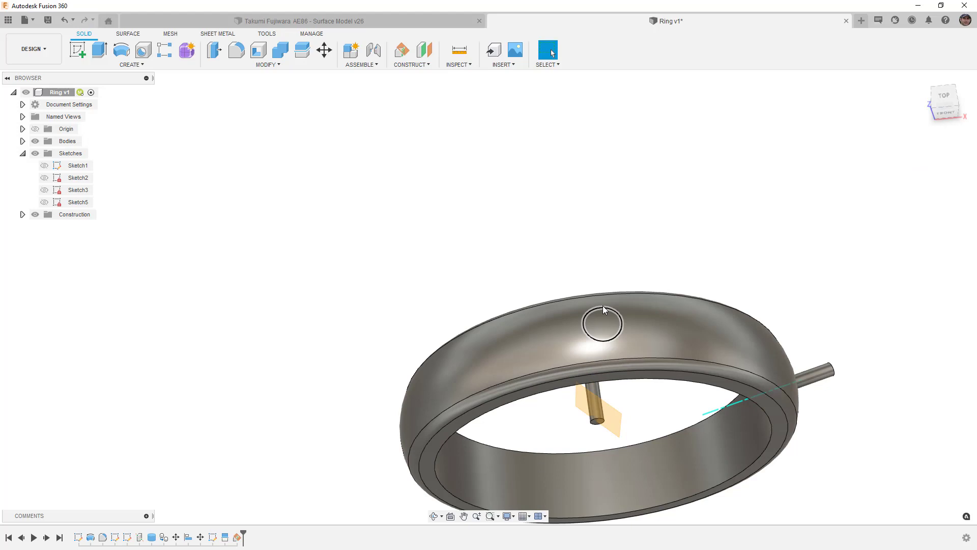
pyautogui.scroll(2, 596, 312)
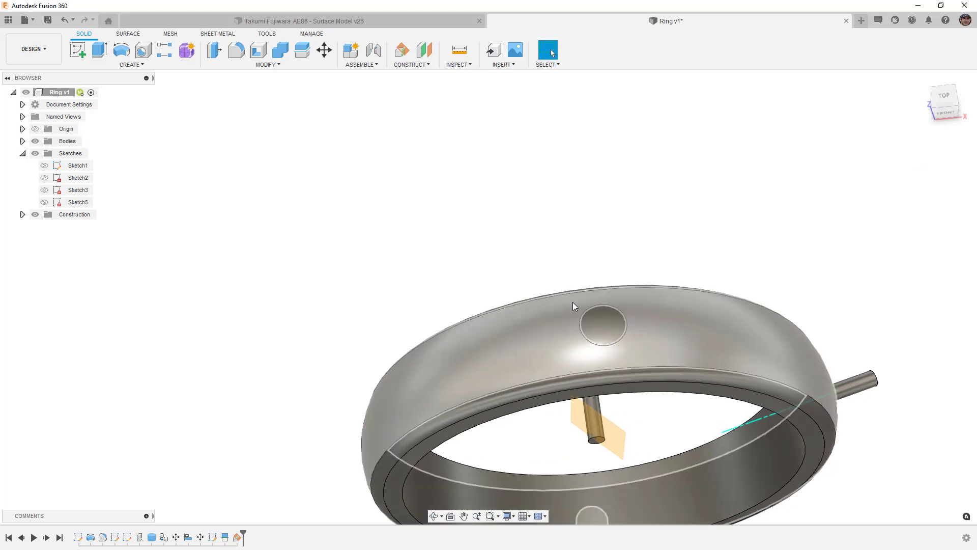
# Step: Split the circular face on the ring with the angled plane and hide the construction geometry
pyautogui.click(268, 64)
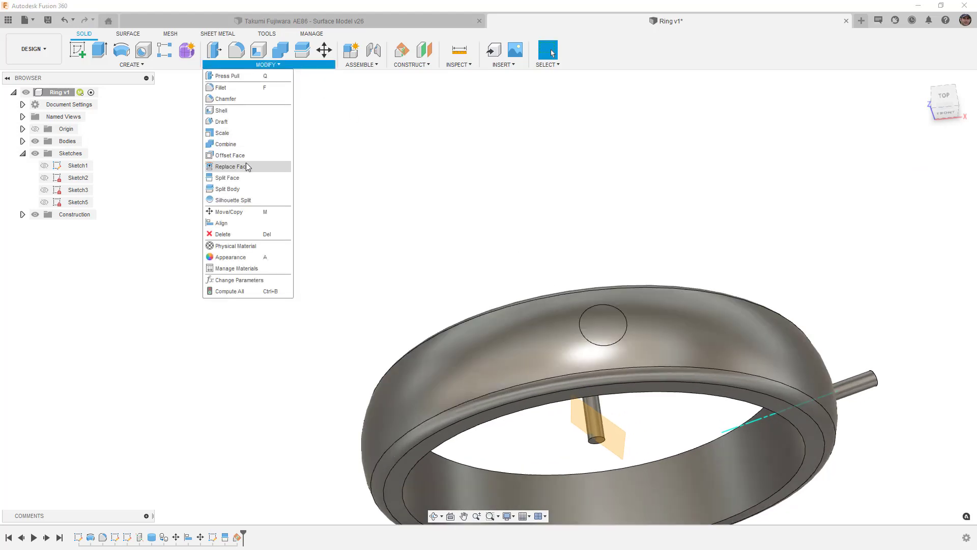
pyautogui.click(229, 178)
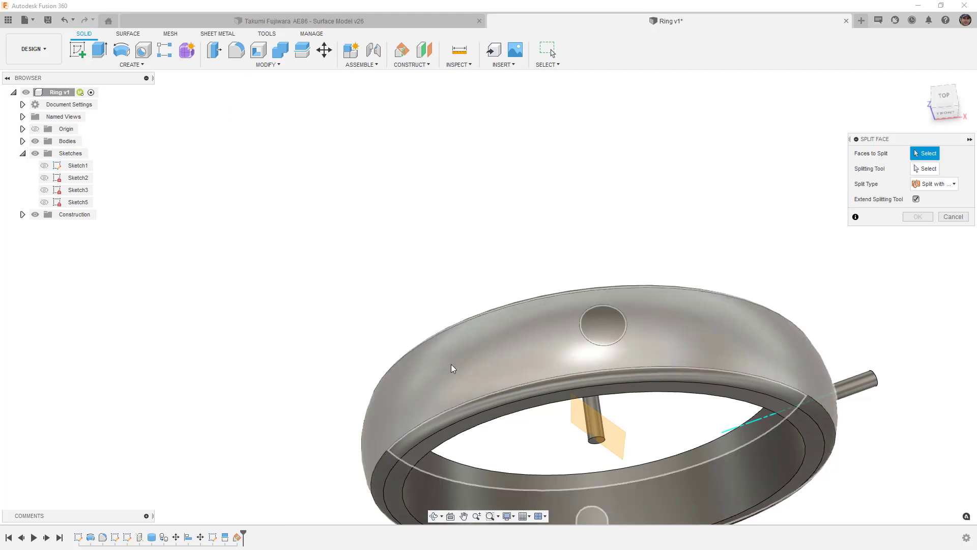
pyautogui.click(600, 318)
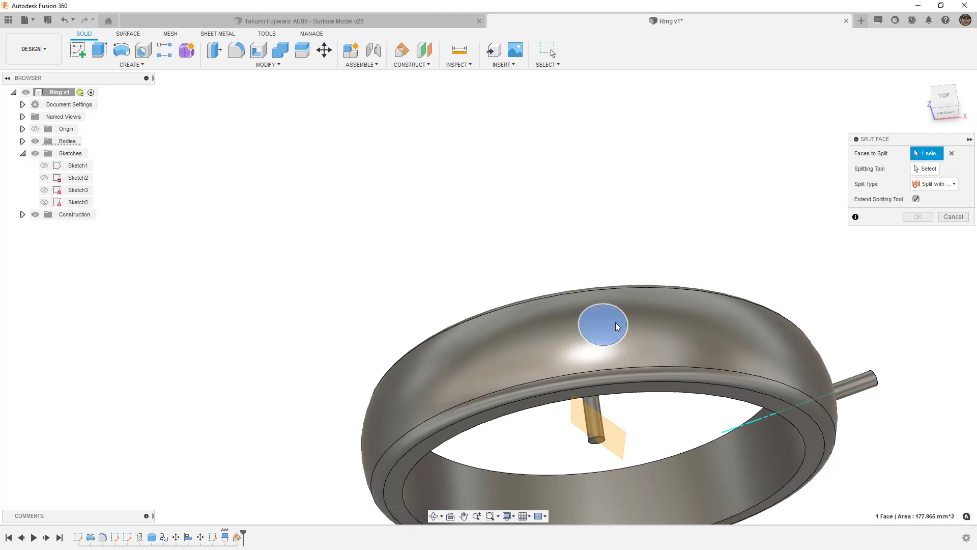
pyautogui.click(924, 169)
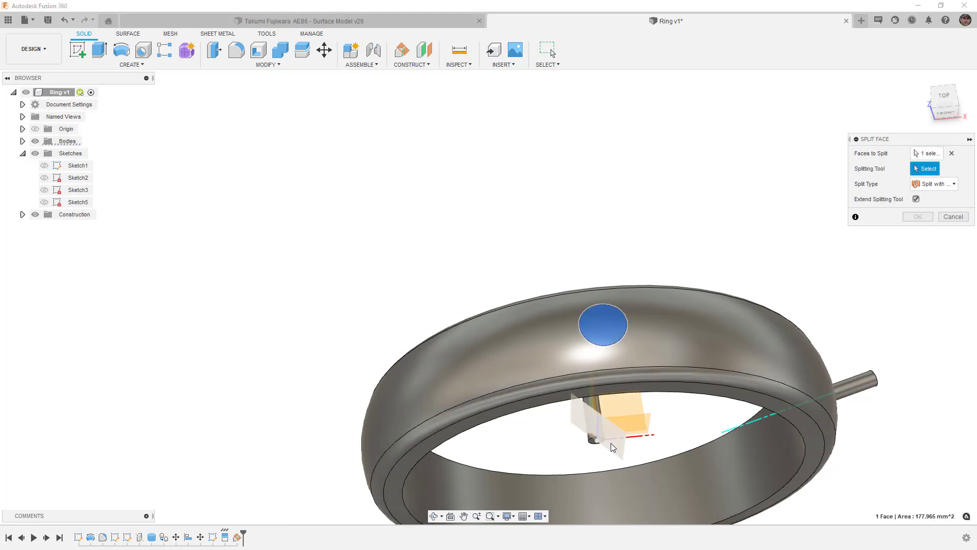
pyautogui.click(612, 445)
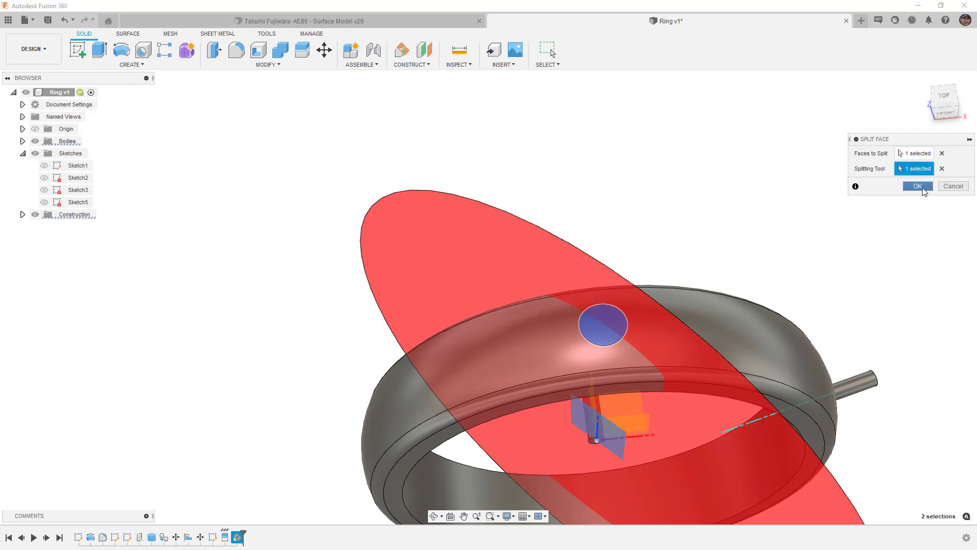
pyautogui.click(917, 186)
pyautogui.click(35, 214)
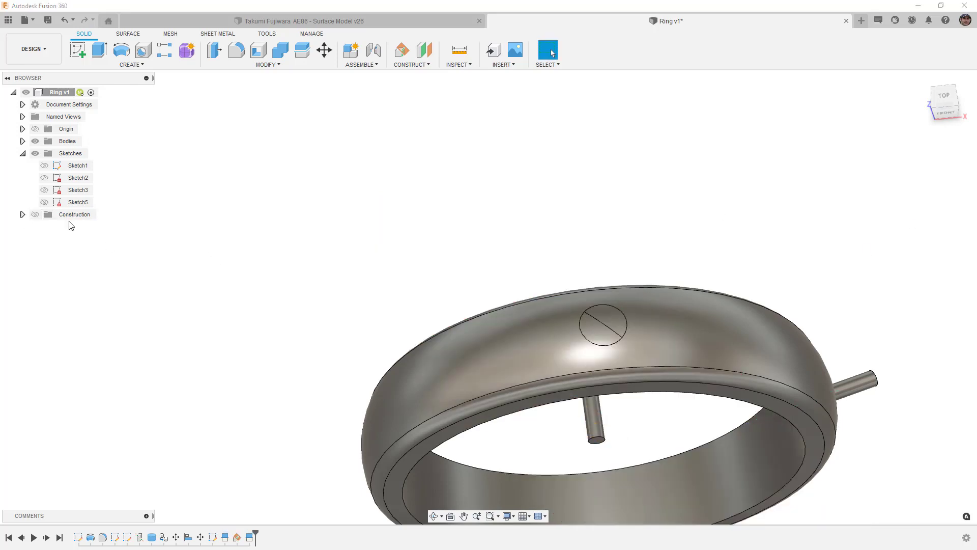
pyautogui.keyDown('shift'); pyautogui.moveTo(440, 224); pyautogui.dragTo(438, 229, button='middle'); pyautogui.keyUp('shift')
# Step: Start a sketch on Plane1 and turn on Slice to cut the view at the sketch plane
pyautogui.click(23, 214)
pyautogui.click(77, 239)
pyautogui.rightClick(75, 240)
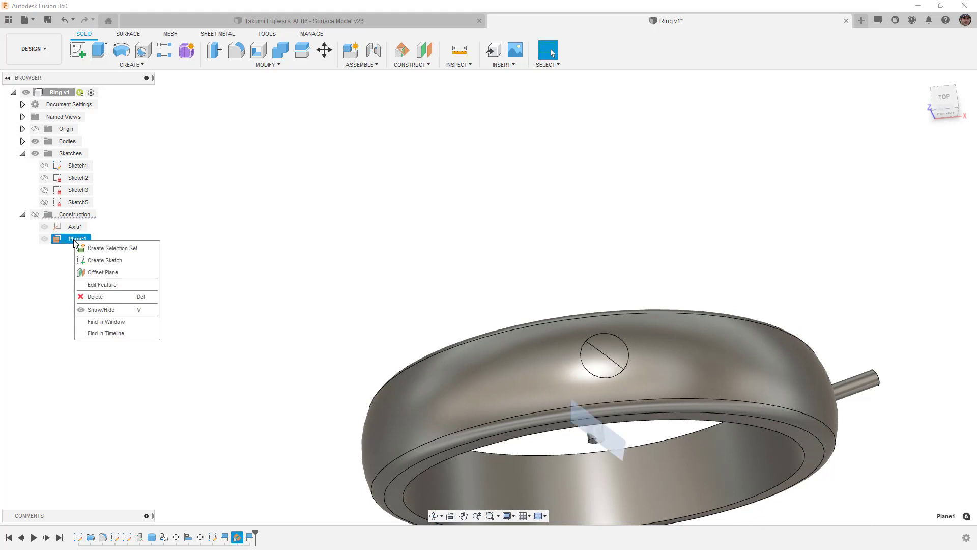
pyautogui.click(105, 260)
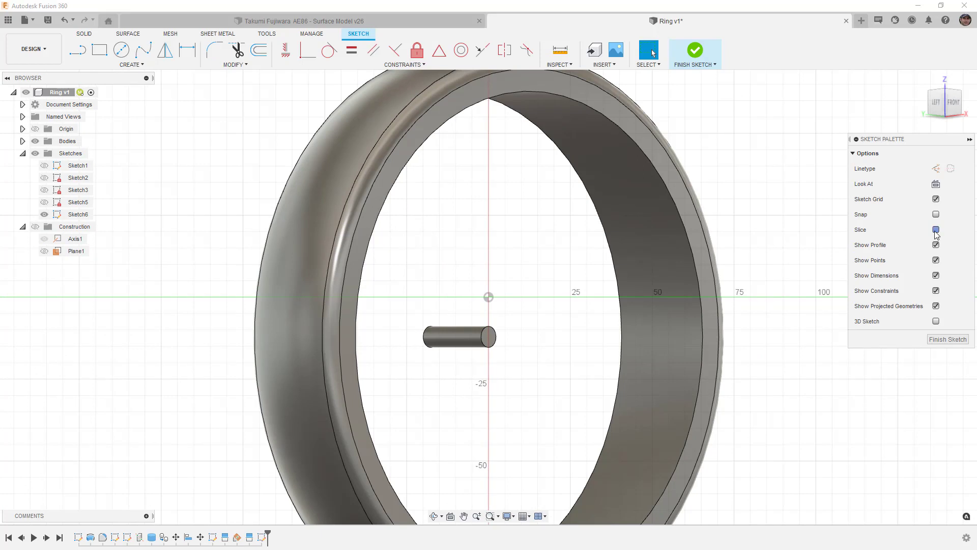
pyautogui.click(935, 230)
pyautogui.scroll(-3, 551, 227)
pyautogui.moveTo(551, 227)
pyautogui.keyDown('shift'); pyautogui.mouseDown(button='middle')
pyautogui.moveTo(539, 219)
pyautogui.moveTo(543, 241)
pyautogui.mouseUp(button='middle'); pyautogui.keyUp('shift')
pyautogui.scroll(5, 527, 160)
# Step: Project the split edge across the circular face into the sketch
pyautogui.click(524, 158)
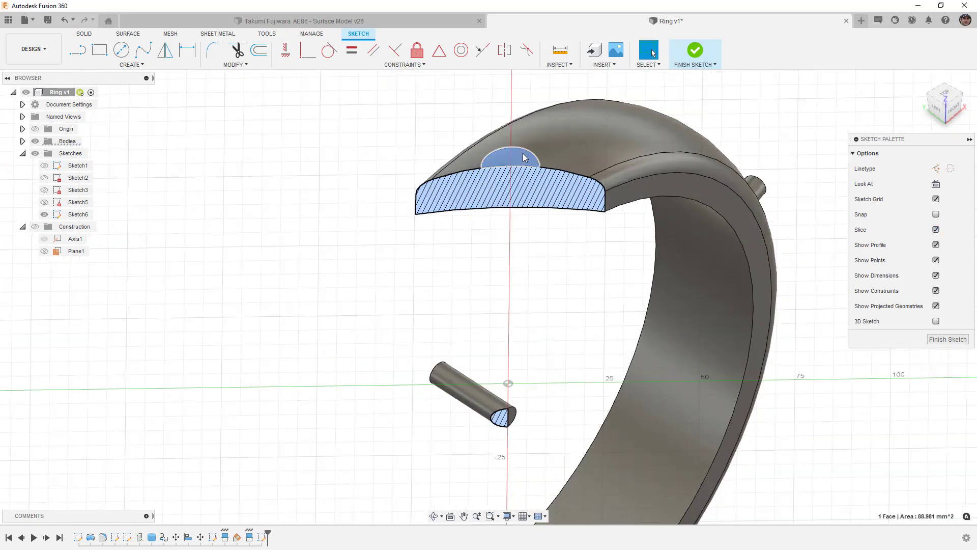
pyautogui.click(488, 169)
pyautogui.scroll(2, 524, 172)
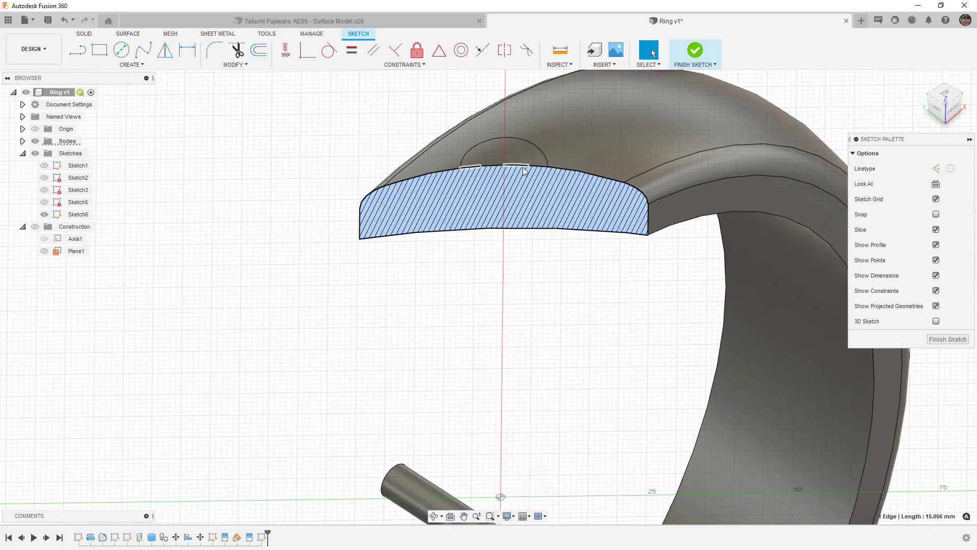
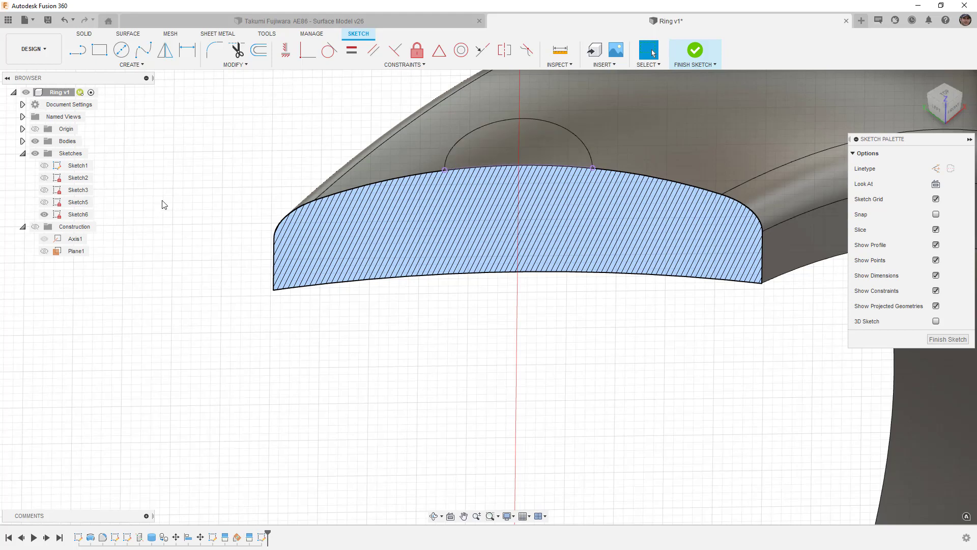
pyautogui.click(133, 64)
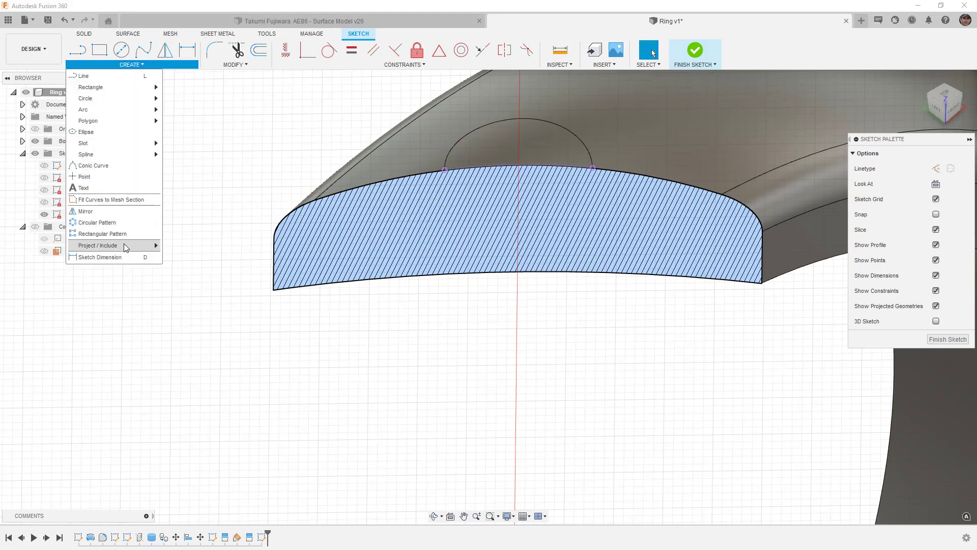
pyautogui.moveTo(129, 247)
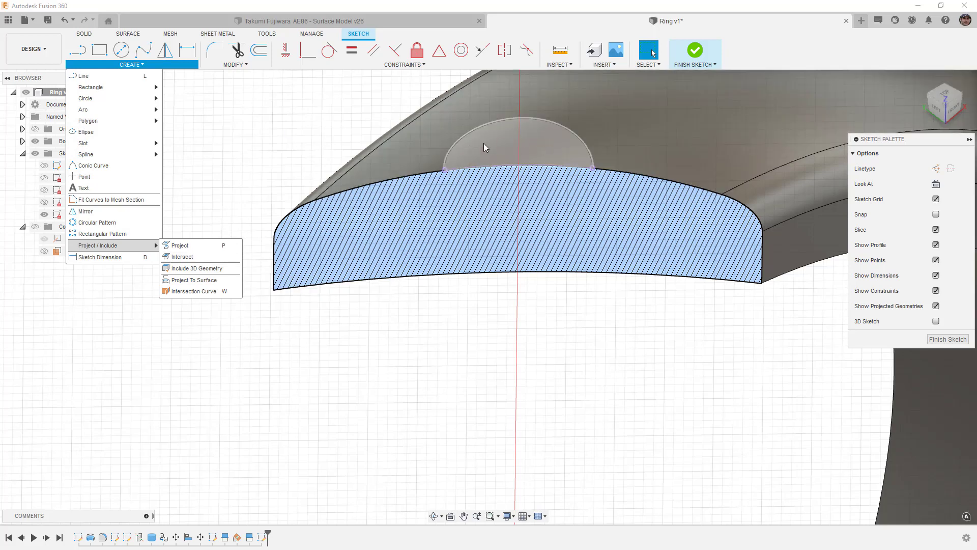
pyautogui.click(340, 128)
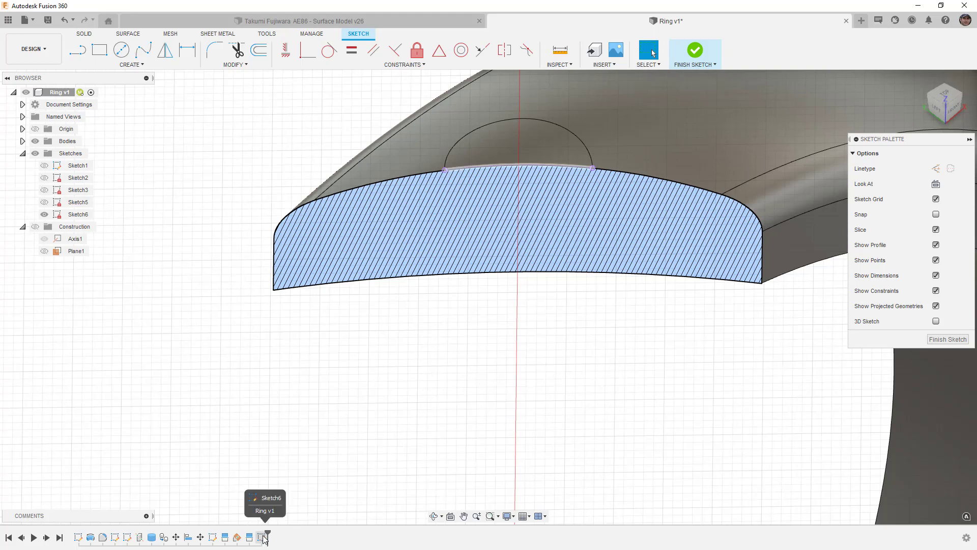
# Step: Draw two lines from the left endpoint of the projected arc, one outward above the ring and one down into its section
pyautogui.moveTo(456, 386); pyautogui.dragTo(450, 434, button='middle')
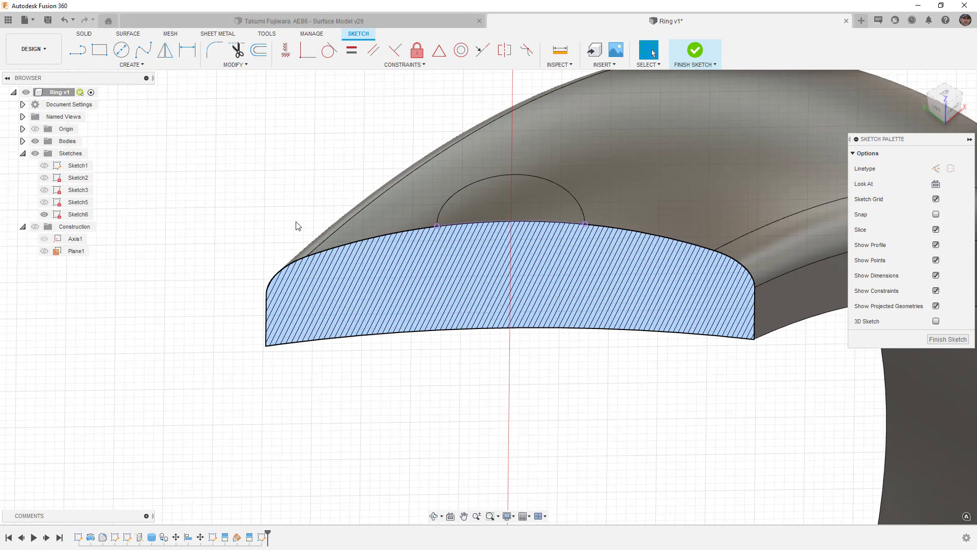
pyautogui.click(77, 49)
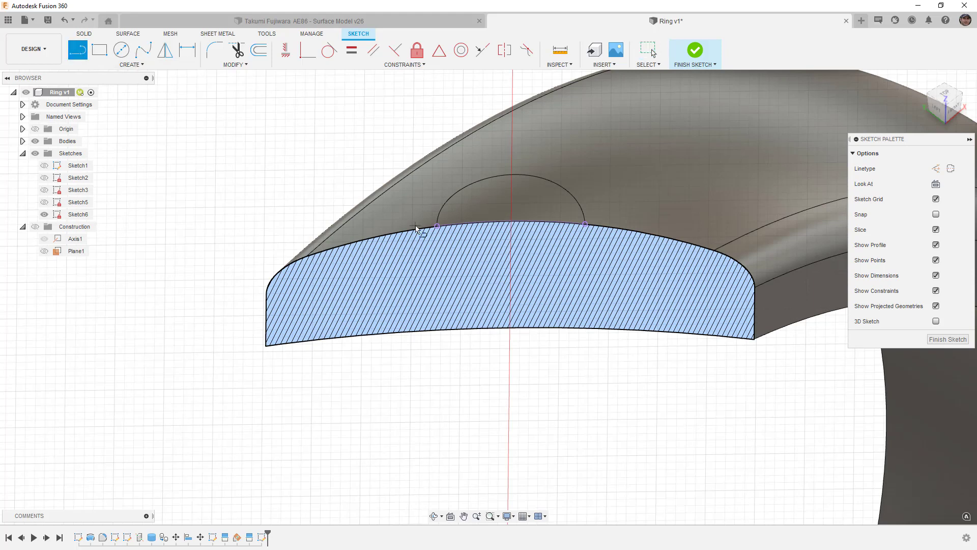
pyautogui.click(437, 226)
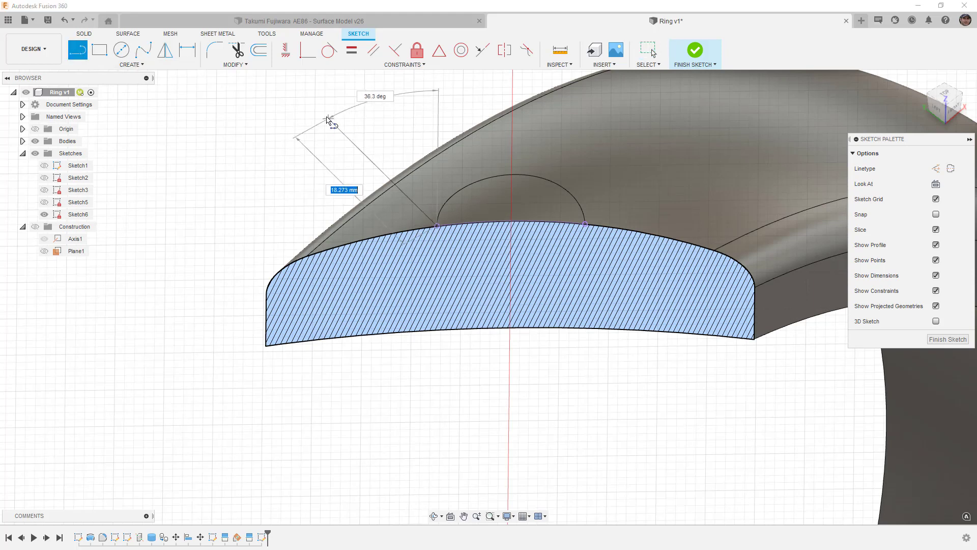
pyautogui.doubleClick(309, 125)
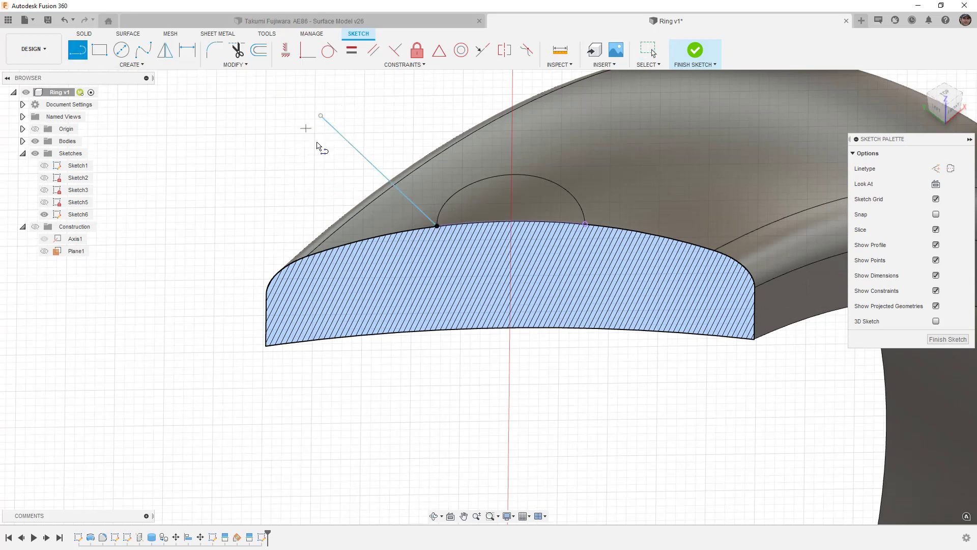
pyautogui.click(437, 226)
pyautogui.click(340, 282)
# Step: Constrain the two lines perpendicular and swing the upper line's free end to a nearly upright position
pyautogui.click(395, 49)
pyautogui.click(382, 173)
pyautogui.click(402, 246)
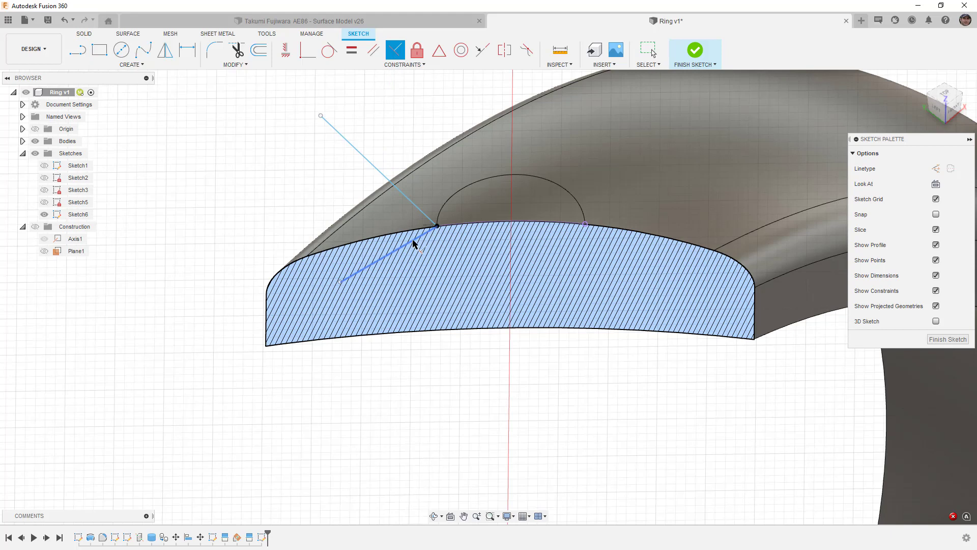
pyautogui.press('Escape')
pyautogui.moveTo(320, 116)
pyautogui.mouseDown()
pyautogui.moveTo(404, 102)
pyautogui.moveTo(508, 113)
pyautogui.moveTo(324, 92)
pyautogui.moveTo(454, 86)
pyautogui.mouseUp()
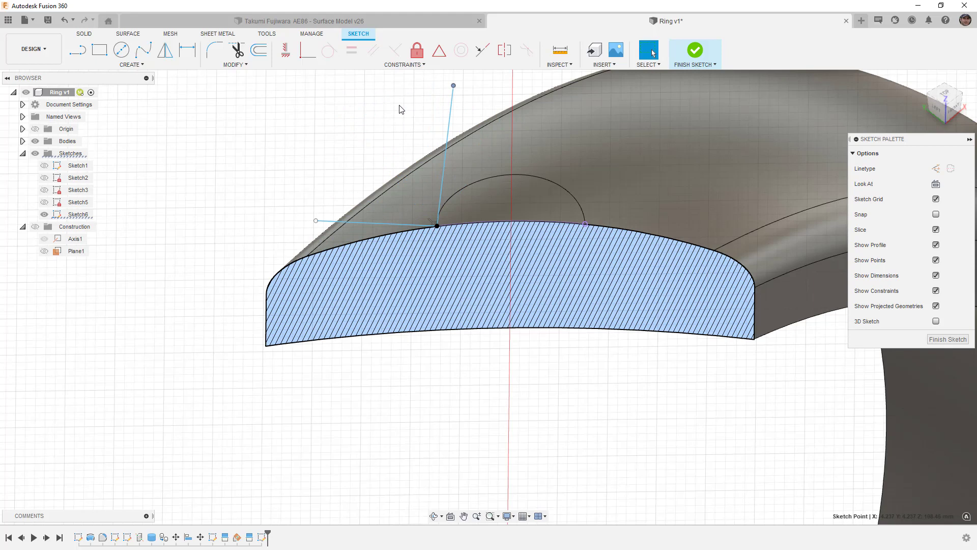
# Step: Make the lower line tangent to the projected arc and view the sketch plane straight on
pyautogui.click(329, 50)
pyautogui.click(377, 227)
pyautogui.click(448, 228)
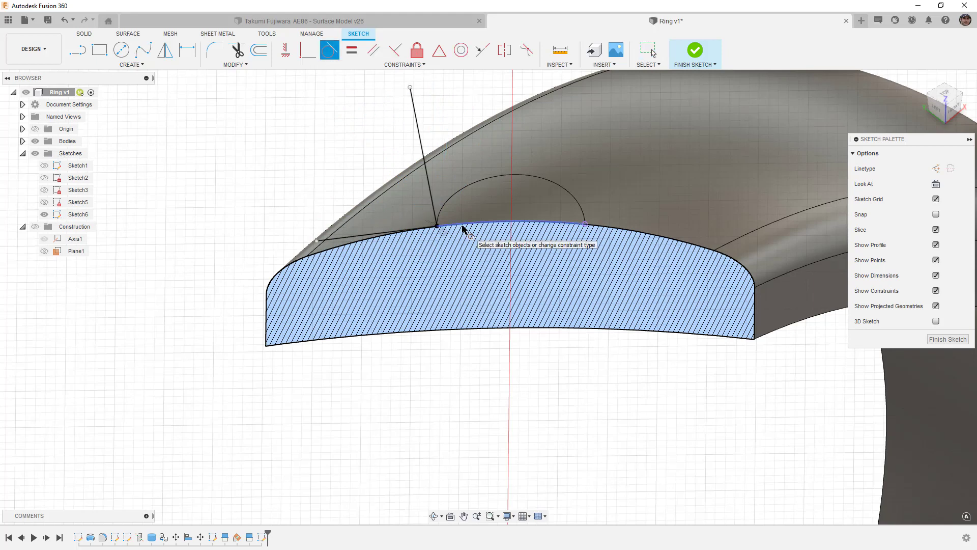
pyautogui.moveTo(451, 211)
pyautogui.keyDown('shift'); pyautogui.mouseDown(button='middle')
pyautogui.moveTo(443, 214)
pyautogui.moveTo(469, 261)
pyautogui.moveTo(521, 258)
pyautogui.moveTo(610, 194)
pyautogui.moveTo(570, 192)
pyautogui.moveTo(712, 189)
pyautogui.mouseUp(button='middle'); pyautogui.keyUp('shift')
pyautogui.press('Escape')
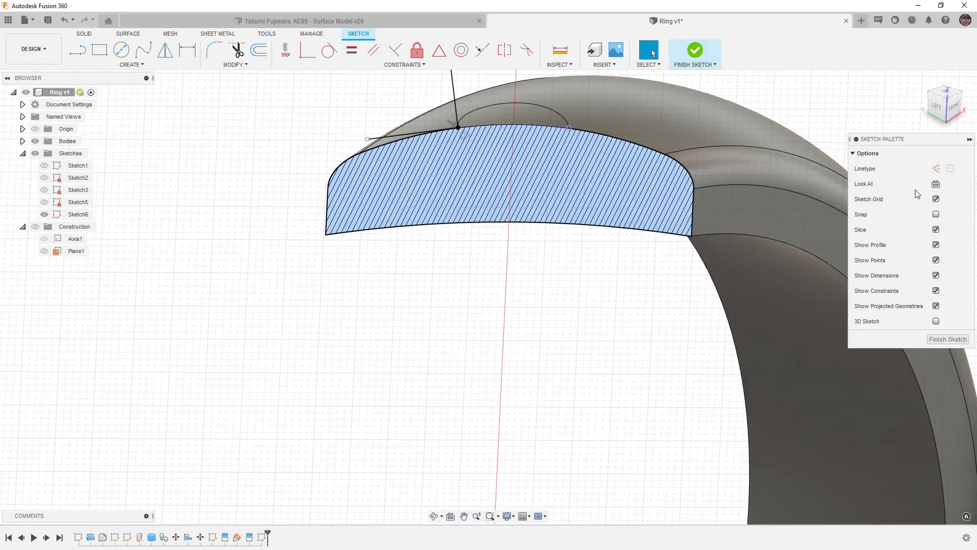
pyautogui.click(935, 183)
pyautogui.scroll(3, 484, 251)
pyautogui.scroll(5, 462, 236)
pyautogui.scroll(2, 462, 235)
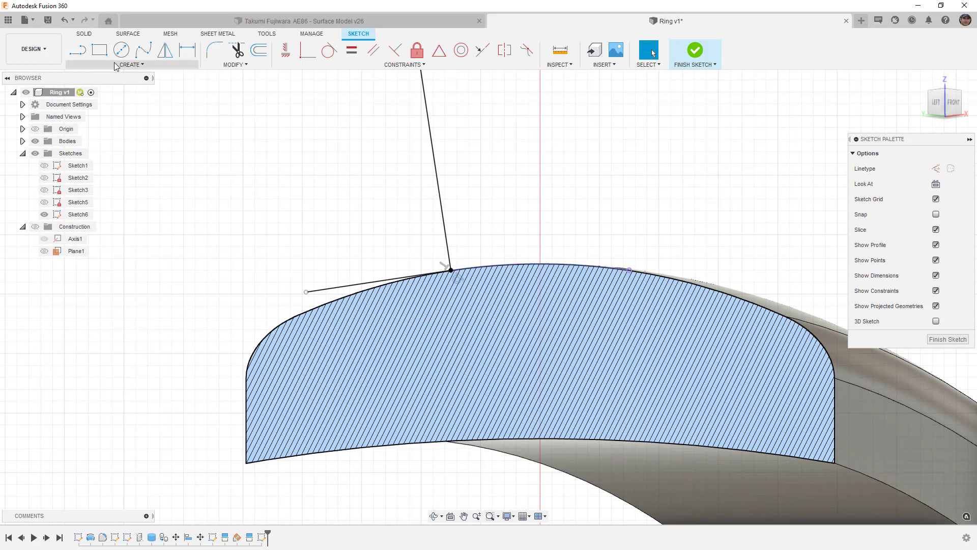
pyautogui.click(131, 65)
pyautogui.moveTo(136, 247)
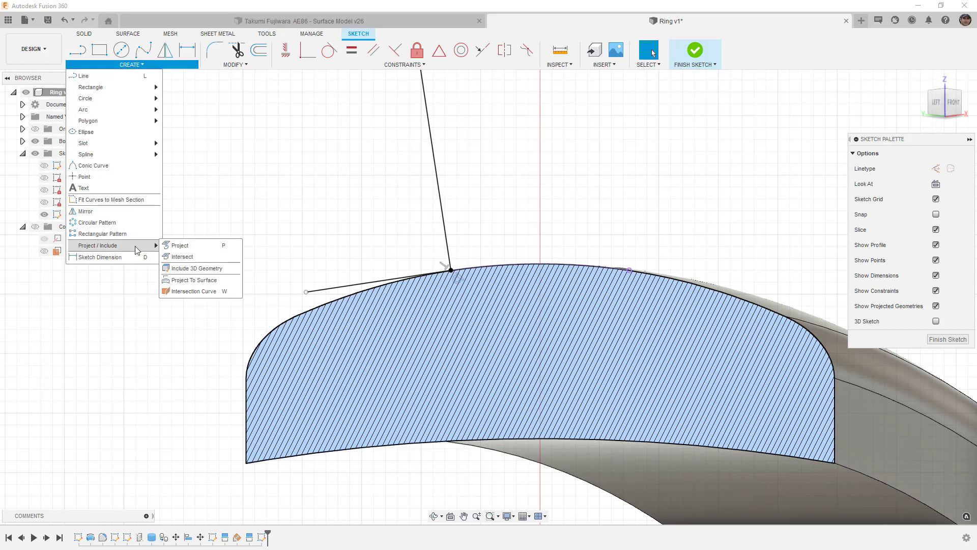
pyautogui.click(181, 256)
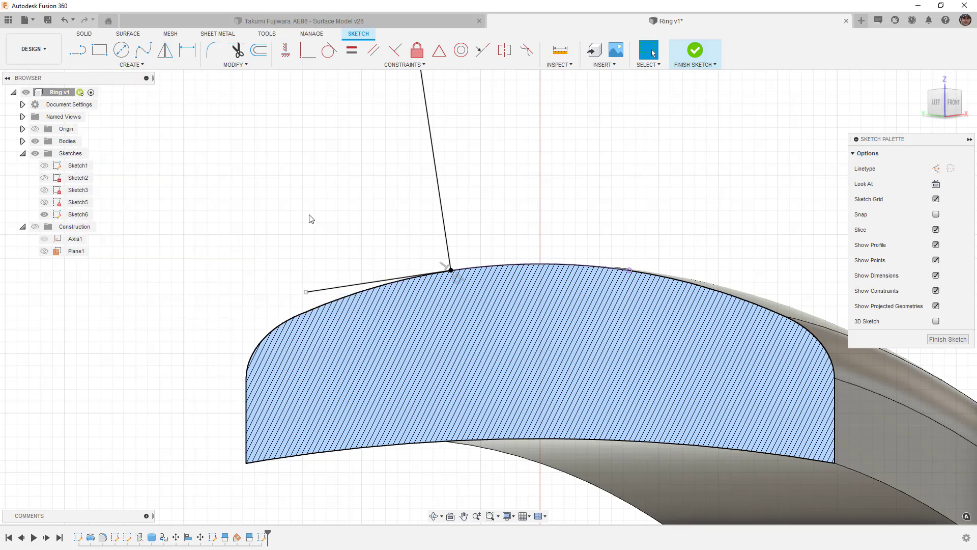
# Step: Convert the line tangent to the projected arc to construction geometry and finish the sketch
pyautogui.click(353, 288)
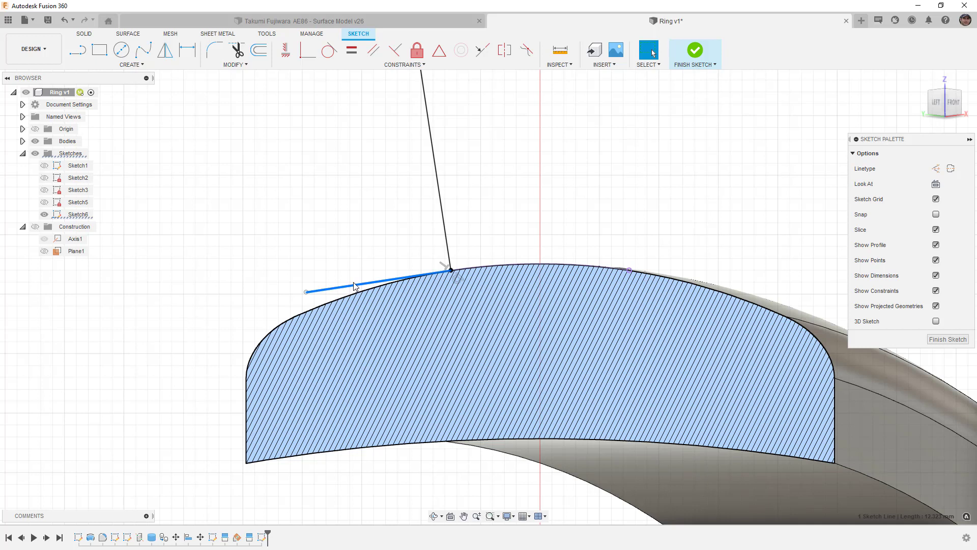
pyautogui.click(935, 168)
pyautogui.keyDown('shift'); pyautogui.moveTo(585, 190); pyautogui.dragTo(585, 217, button='middle'); pyautogui.keyUp('shift')
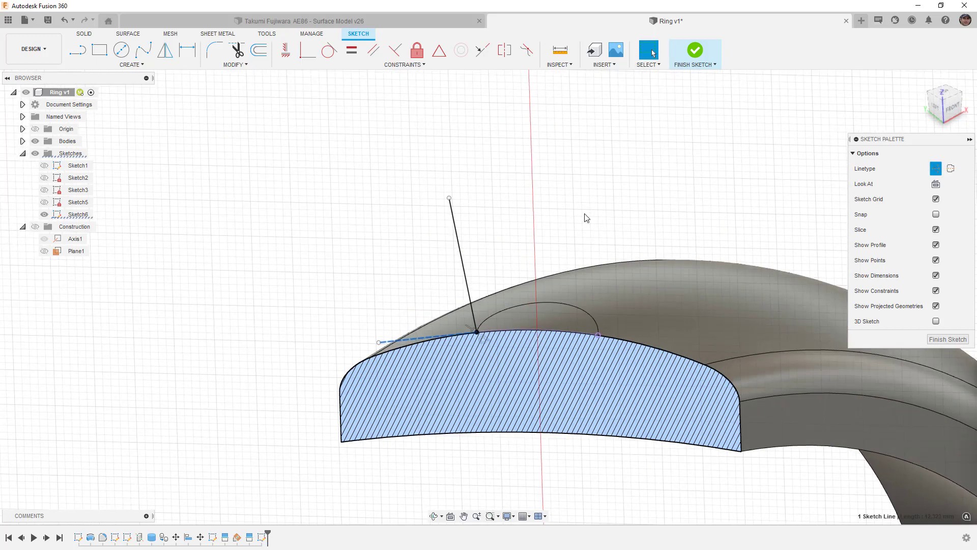
pyautogui.click(686, 56)
# Step: Move the small cylinder point to point, from its front end face's centre to the base of the upright sketch line on the ring
pyautogui.scroll(-5, 537, 144)
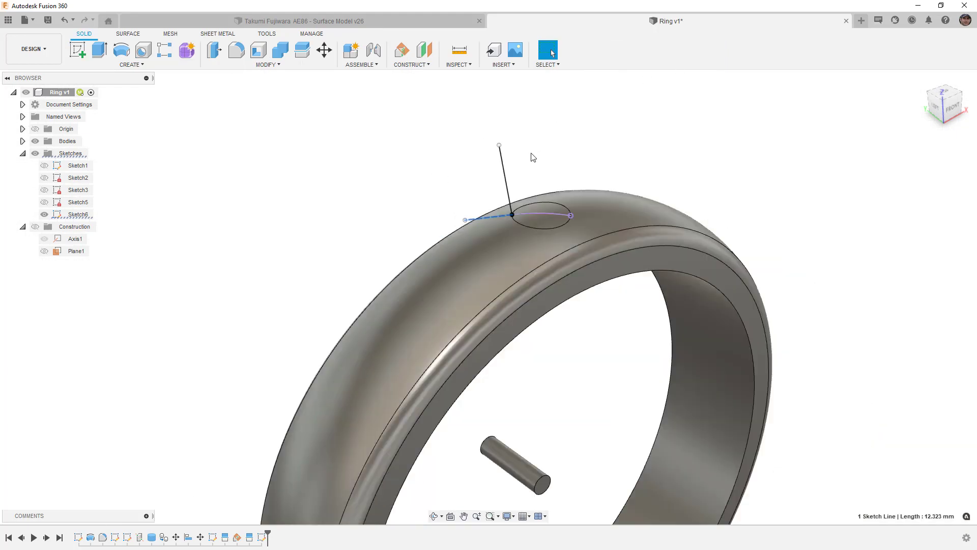
pyautogui.click(554, 324)
pyautogui.press('m')
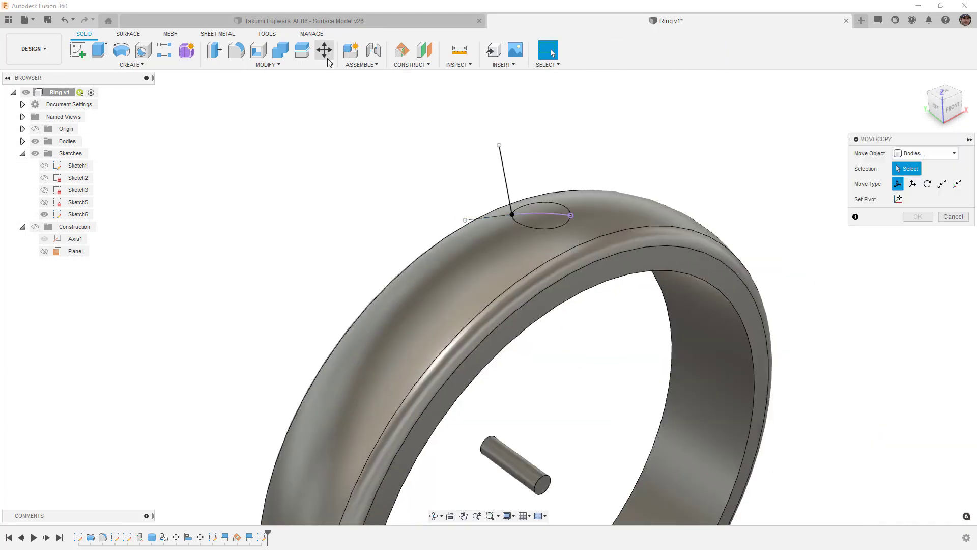
pyautogui.click(542, 490)
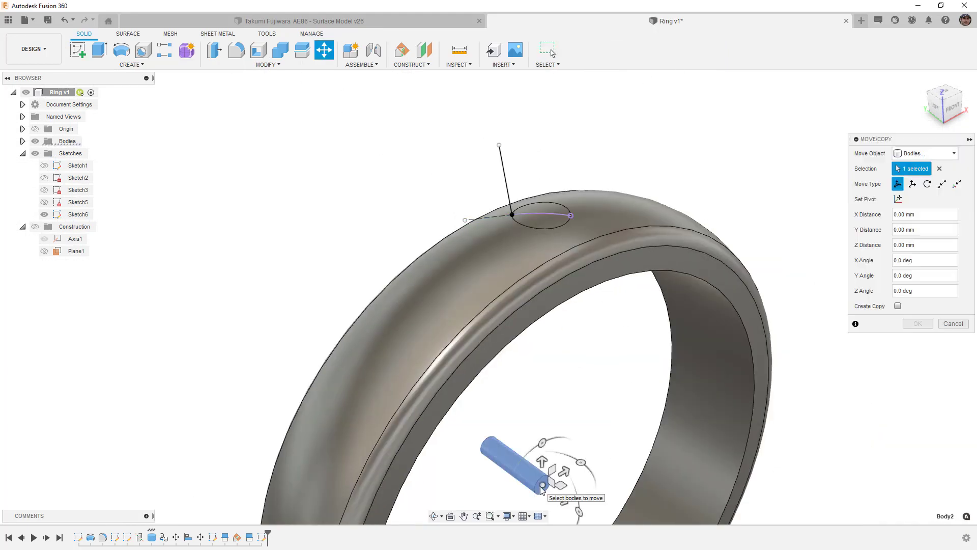
pyautogui.click(941, 185)
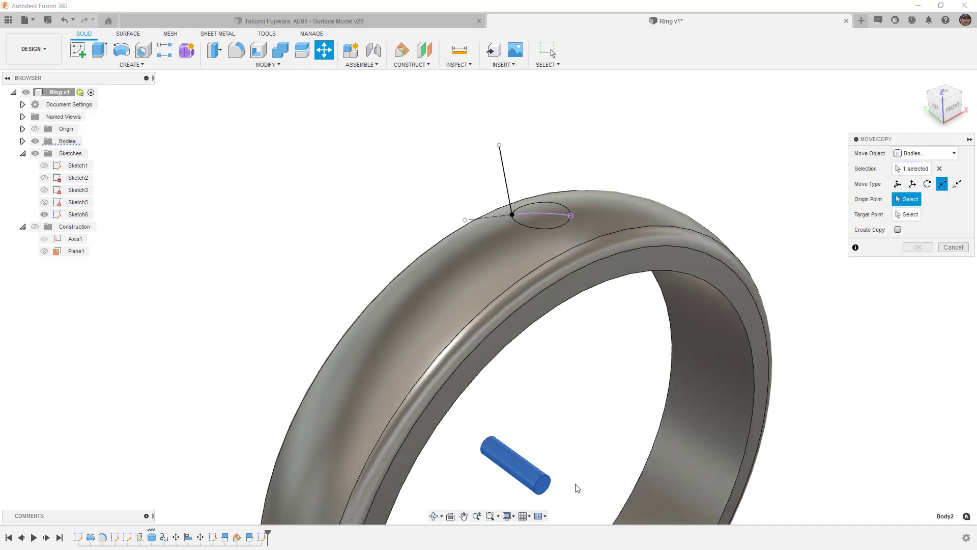
pyautogui.click(543, 488)
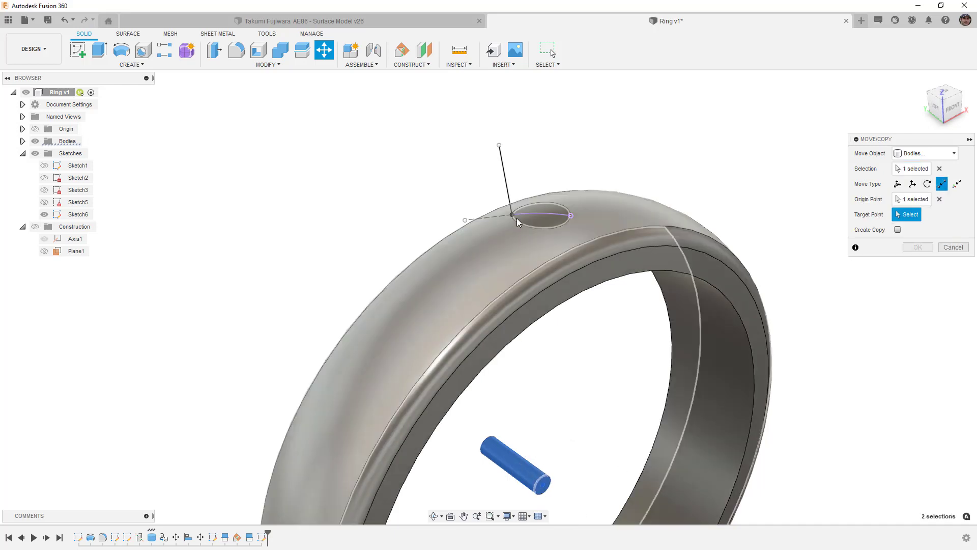
pyautogui.click(513, 216)
pyautogui.click(917, 247)
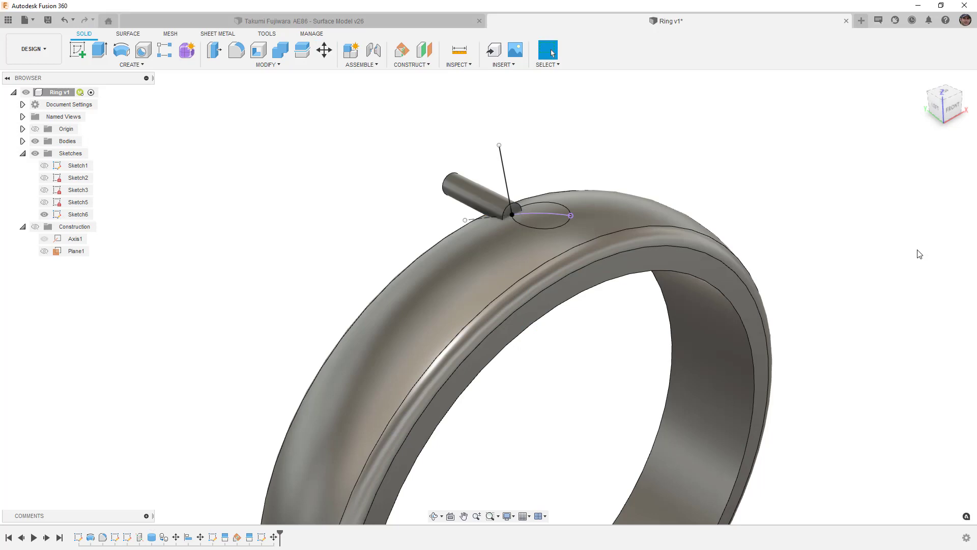
# Step: Align the small cylinder's end-face centre to the upright sketch line so it stands perpendicular to the ring's curved face
pyautogui.click(305, 66)
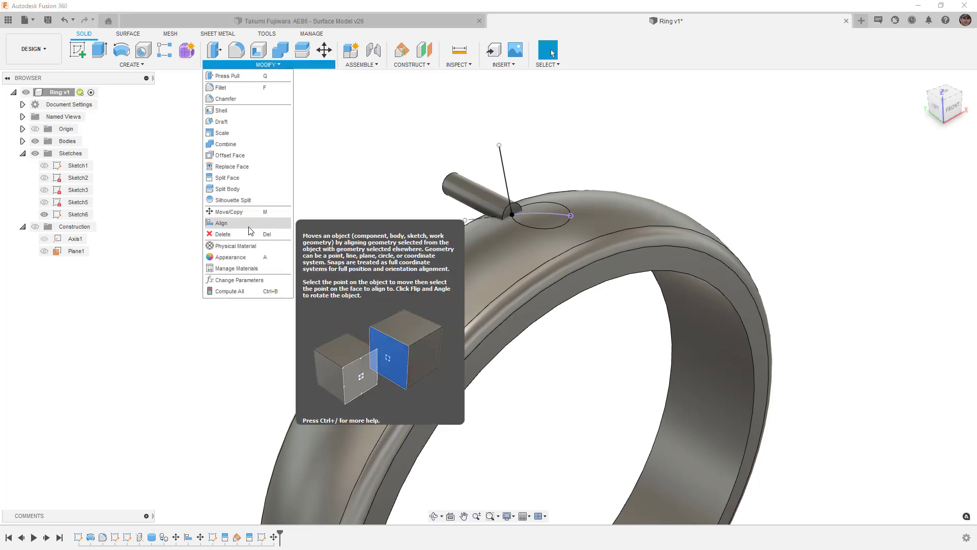
pyautogui.click(229, 219)
pyautogui.scroll(3, 534, 243)
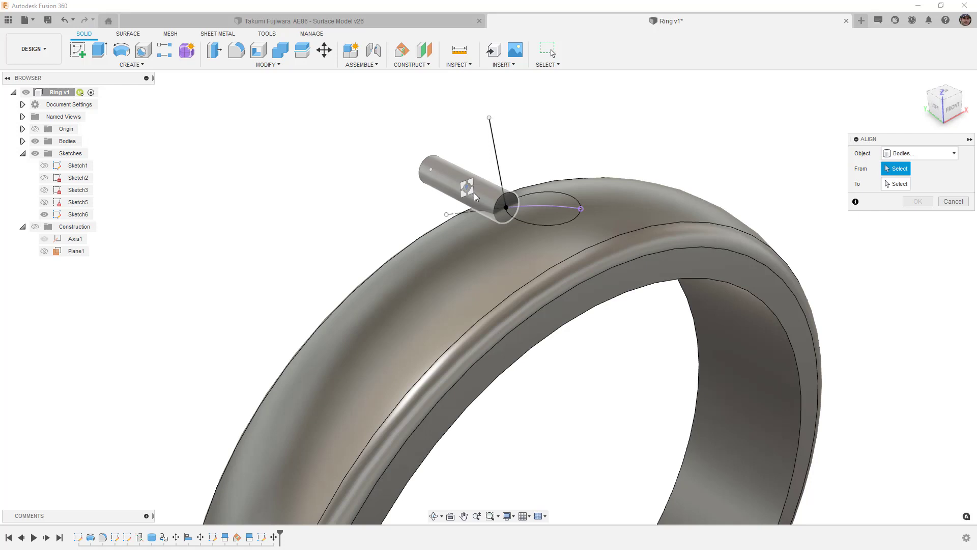
pyautogui.click(503, 207)
pyautogui.scroll(2, 509, 216)
pyautogui.scroll(2, 509, 216)
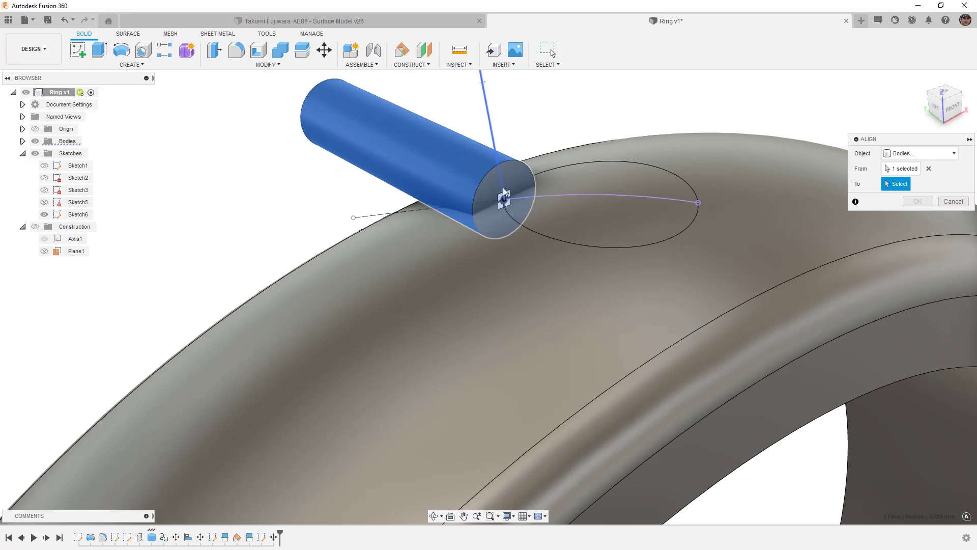
pyautogui.click(499, 175)
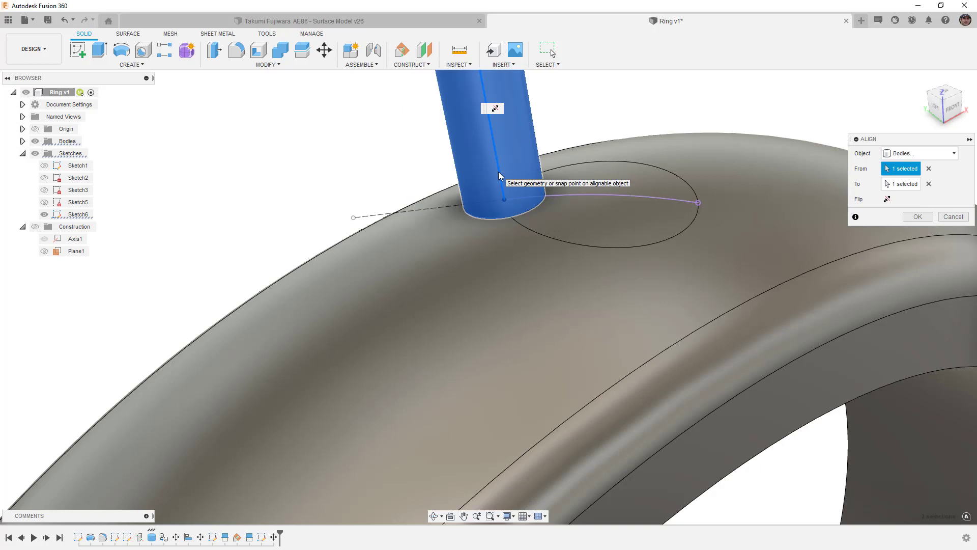
pyautogui.scroll(-5, 514, 168)
pyautogui.keyDown('shift'); pyautogui.moveTo(519, 173); pyautogui.dragTo(513, 202, button='middle'); pyautogui.keyUp('shift')
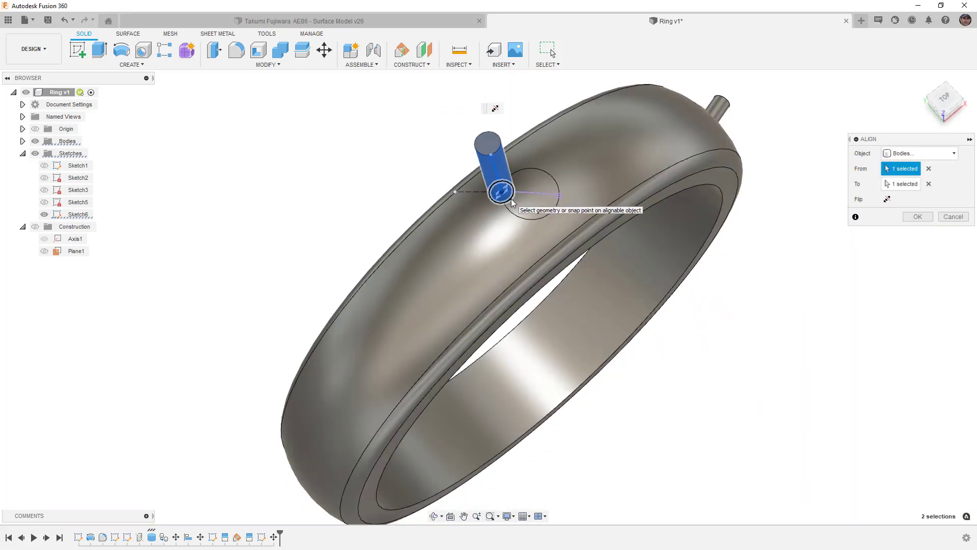
pyautogui.click(919, 217)
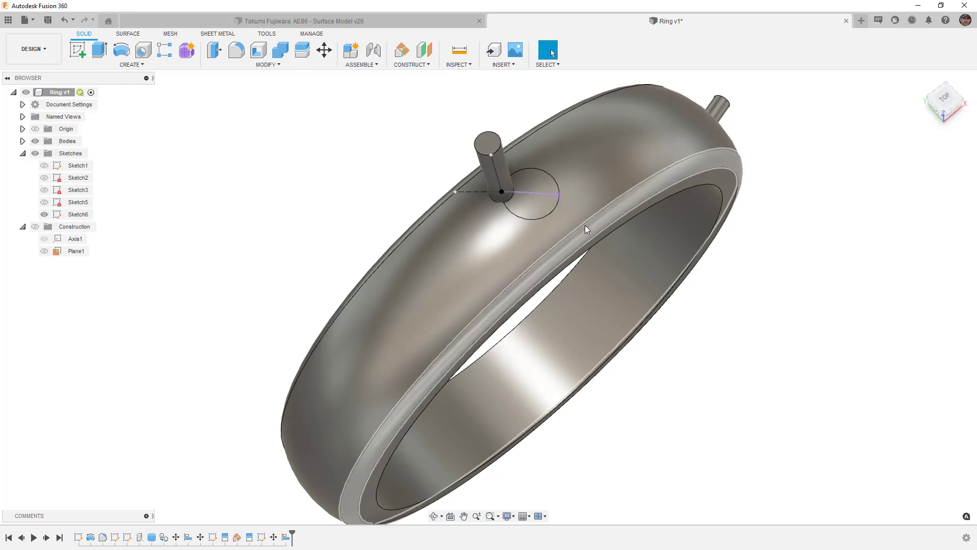
# Step: Hide Body2 and Body3, leaving only the ring body displayed
pyautogui.keyDown('shift'); pyautogui.moveTo(560, 230); pyautogui.dragTo(501, 196, button='middle'); pyautogui.keyUp('shift')
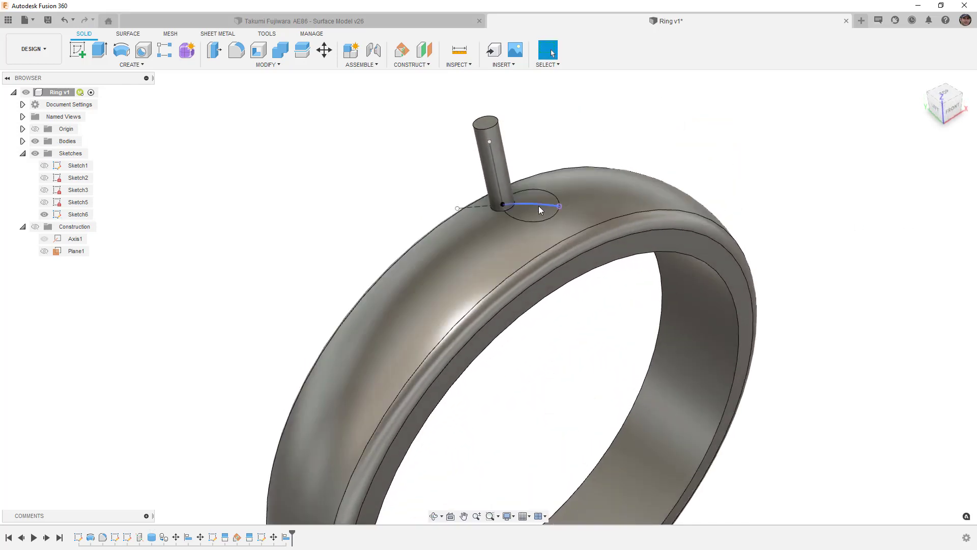
pyautogui.scroll(-2, 387, 229)
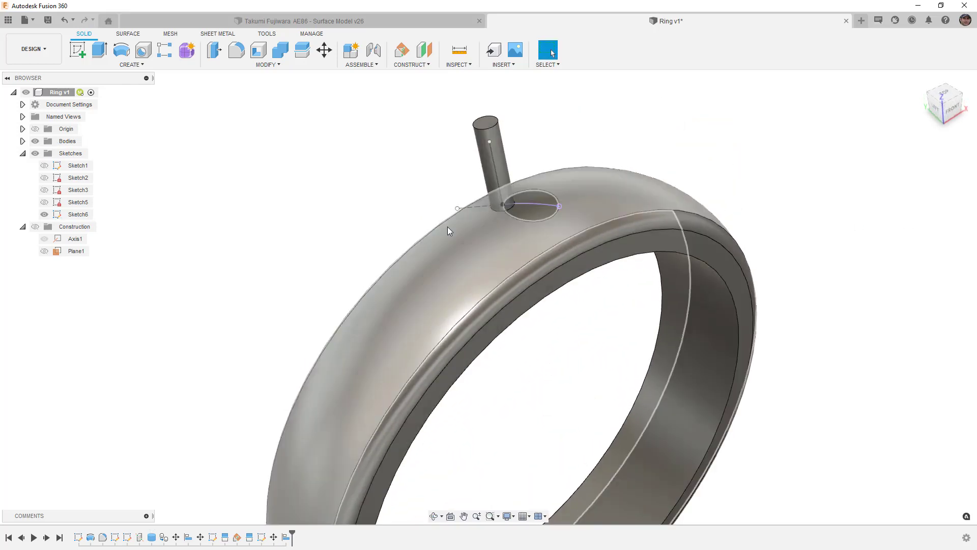
pyautogui.click(22, 140)
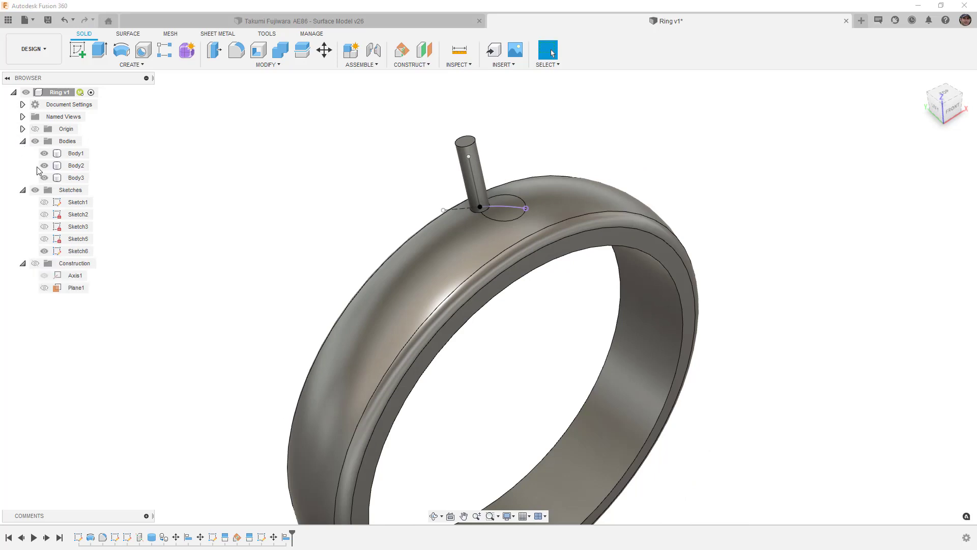
pyautogui.click(47, 178)
pyautogui.click(45, 178)
pyautogui.click(44, 165)
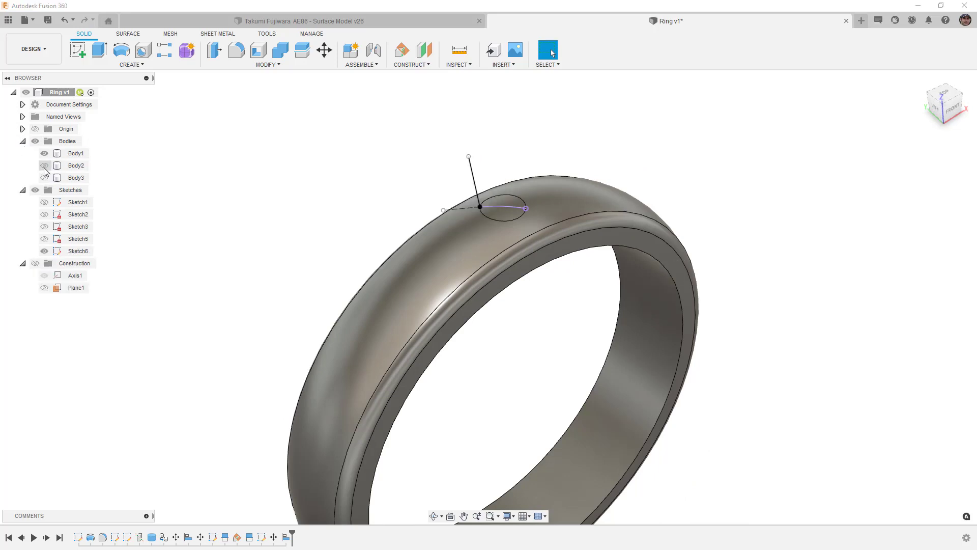
# Step: Create a cylinder as a new body, centred on the origin inside the ring, about 23 mm in diameter and 55 mm high
pyautogui.click(131, 64)
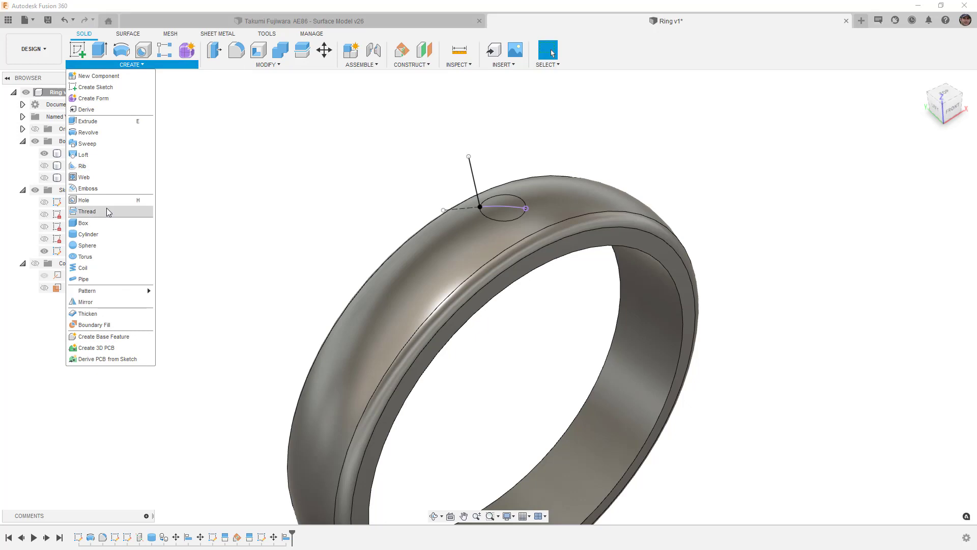
pyautogui.click(104, 235)
pyautogui.click(461, 292)
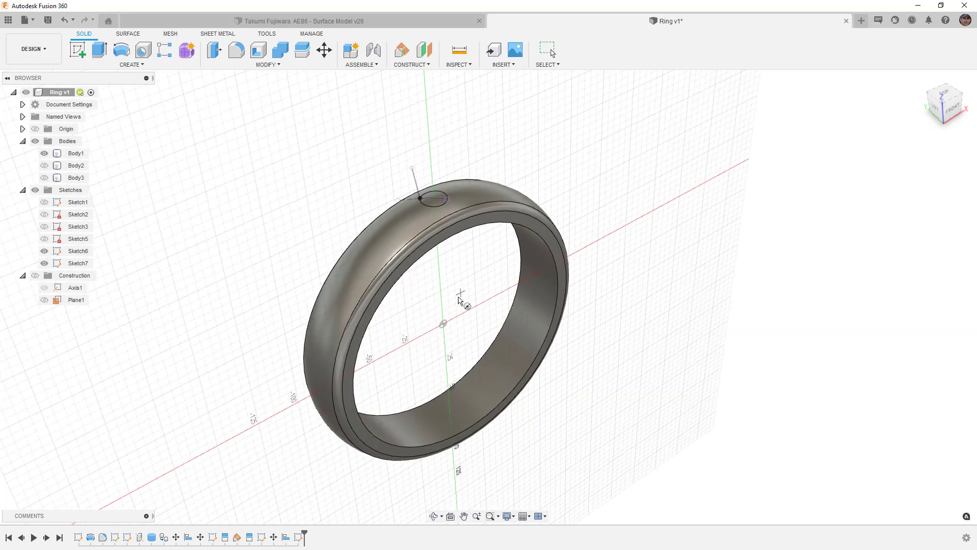
pyautogui.click(443, 325)
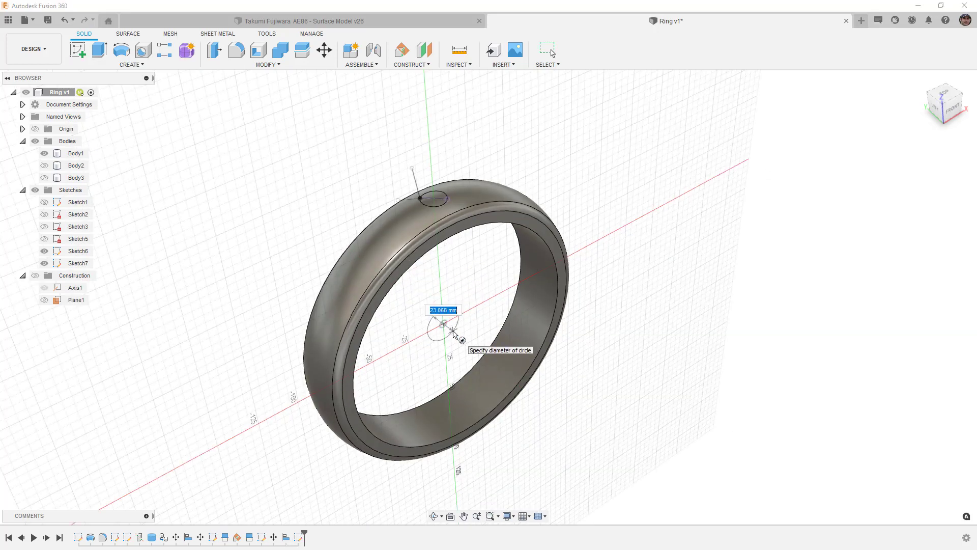
pyautogui.click(449, 328)
pyautogui.moveTo(449, 328); pyautogui.dragTo(385, 280)
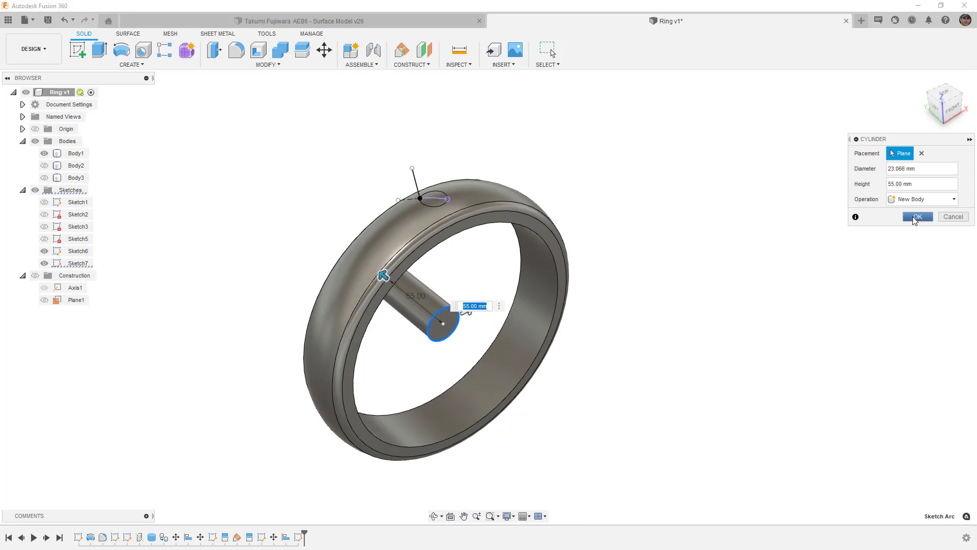
pyautogui.click(918, 216)
# Step: Align the new cylinder's front end face to the upright sketch line on the ring and inspect the preview
pyautogui.click(279, 65)
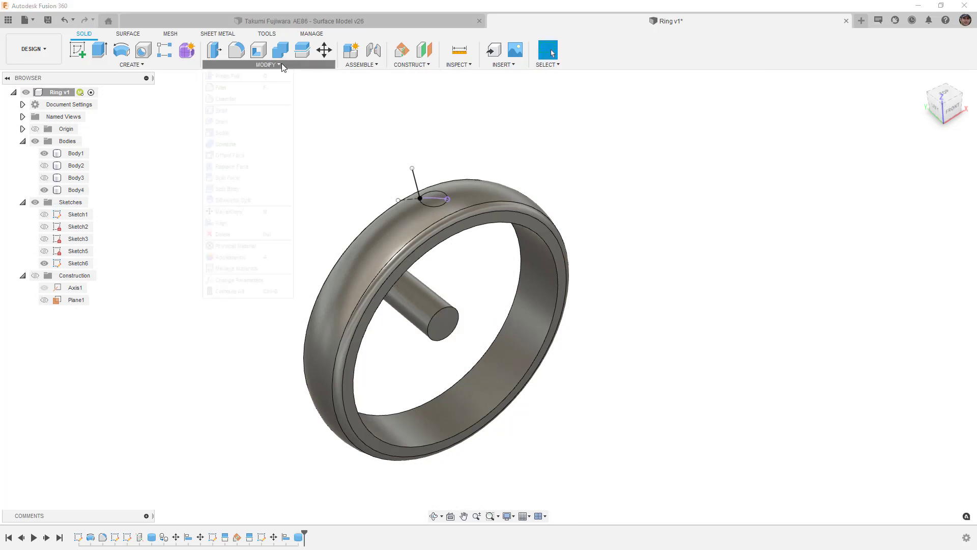
pyautogui.click(243, 223)
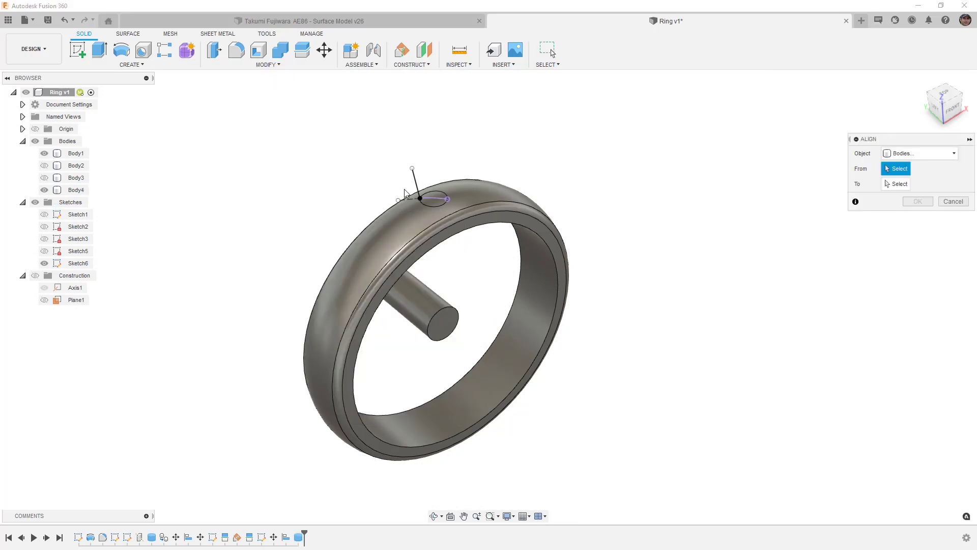
pyautogui.scroll(5, 455, 326)
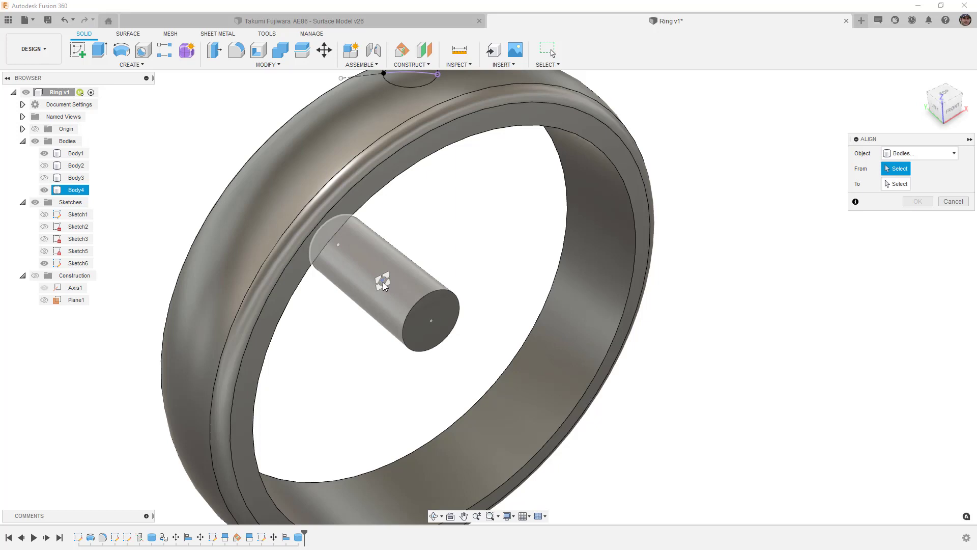
pyautogui.scroll(2, 443, 321)
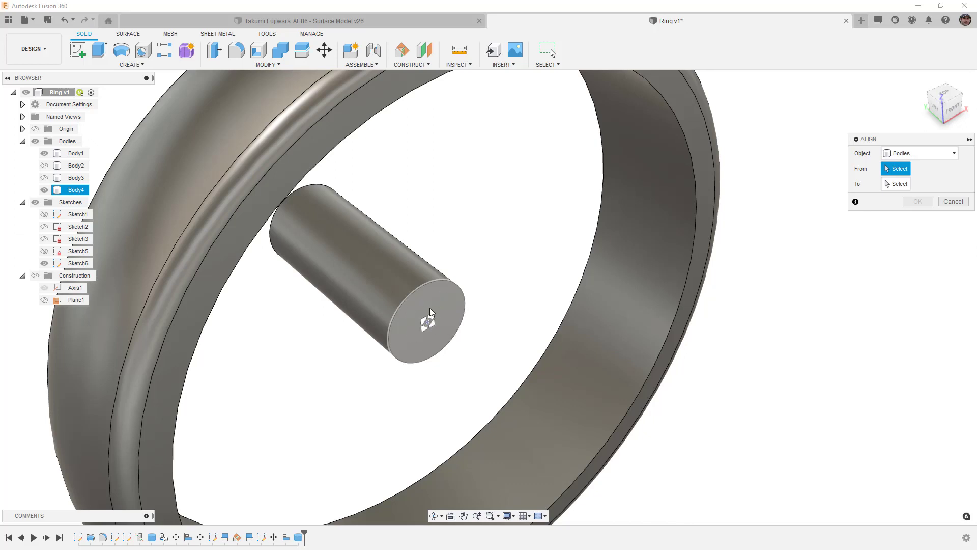
pyautogui.click(428, 323)
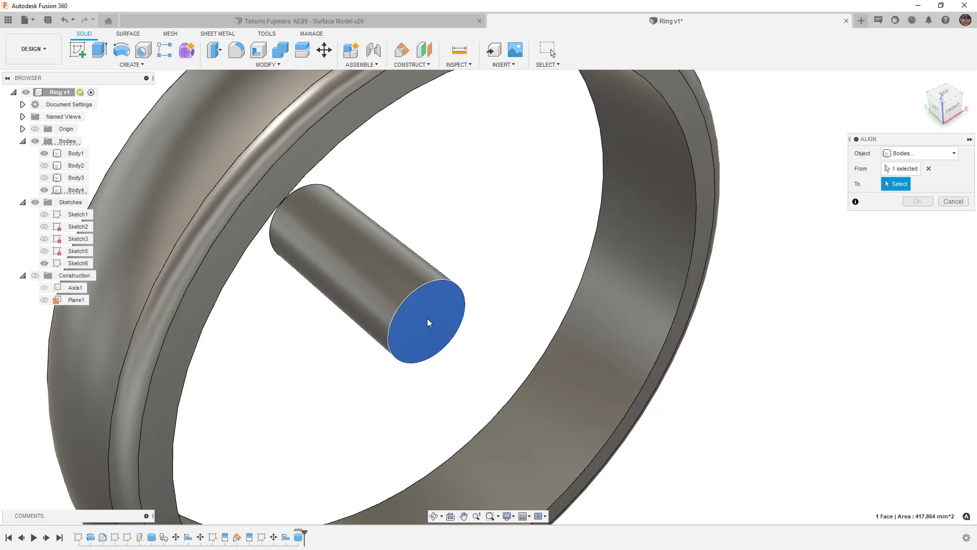
pyautogui.scroll(-4, 429, 323)
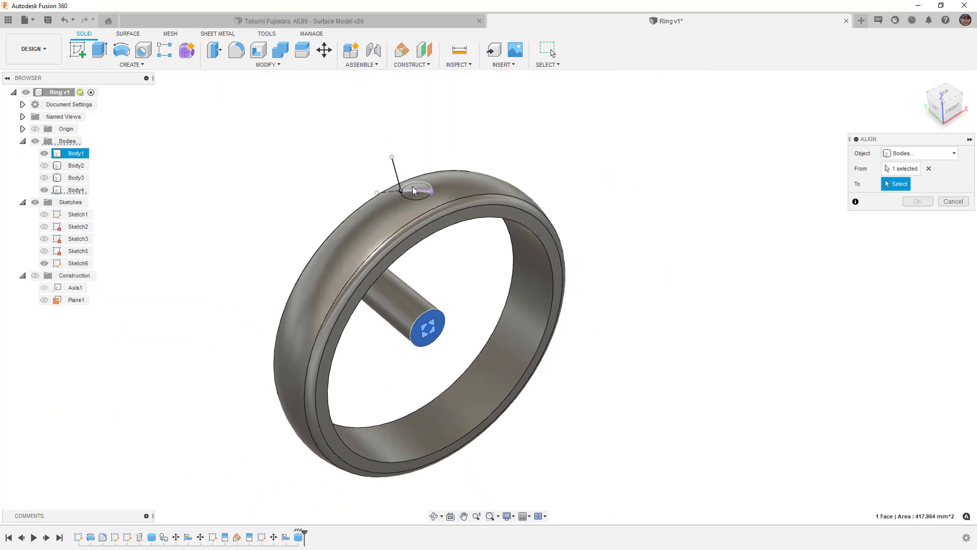
pyautogui.scroll(2, 394, 184)
pyautogui.scroll(3, 394, 170)
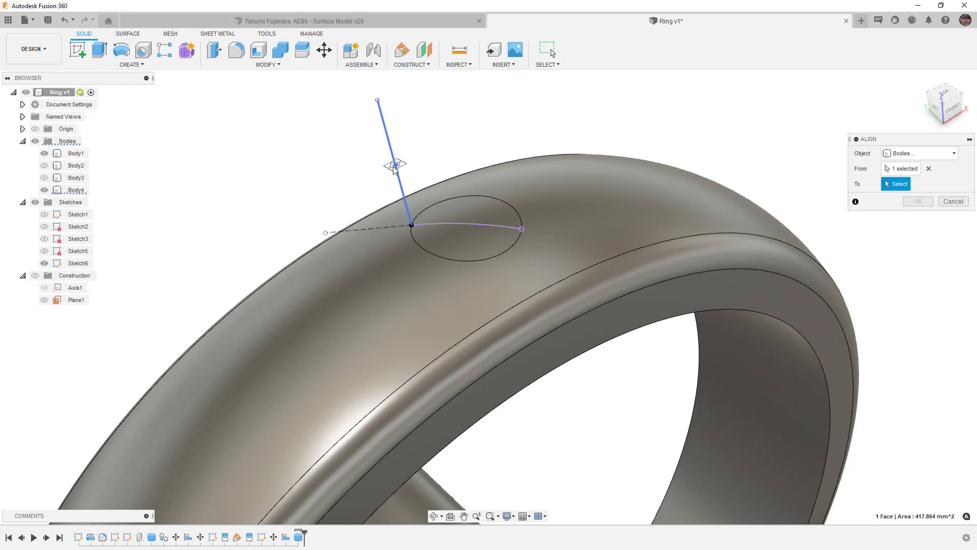
pyautogui.click(411, 224)
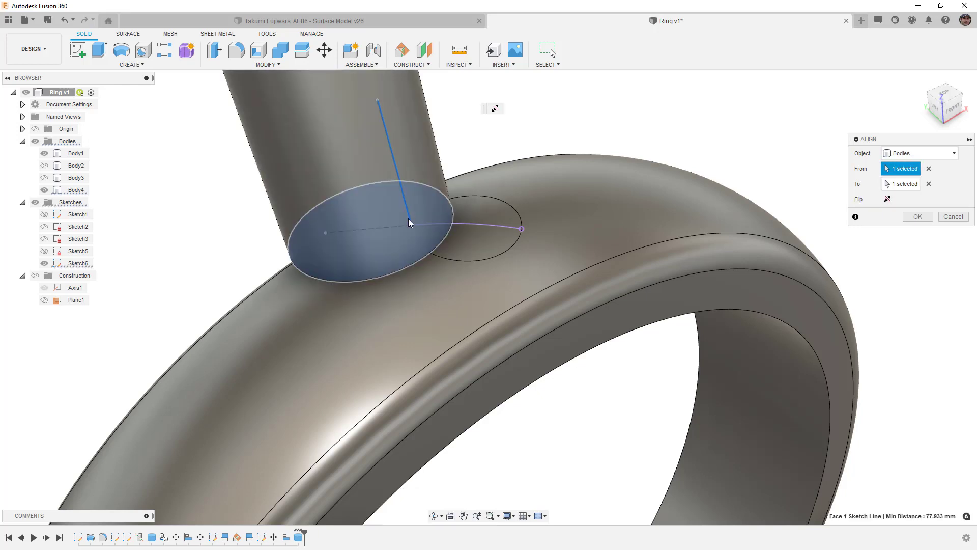
pyautogui.scroll(-5, 407, 225)
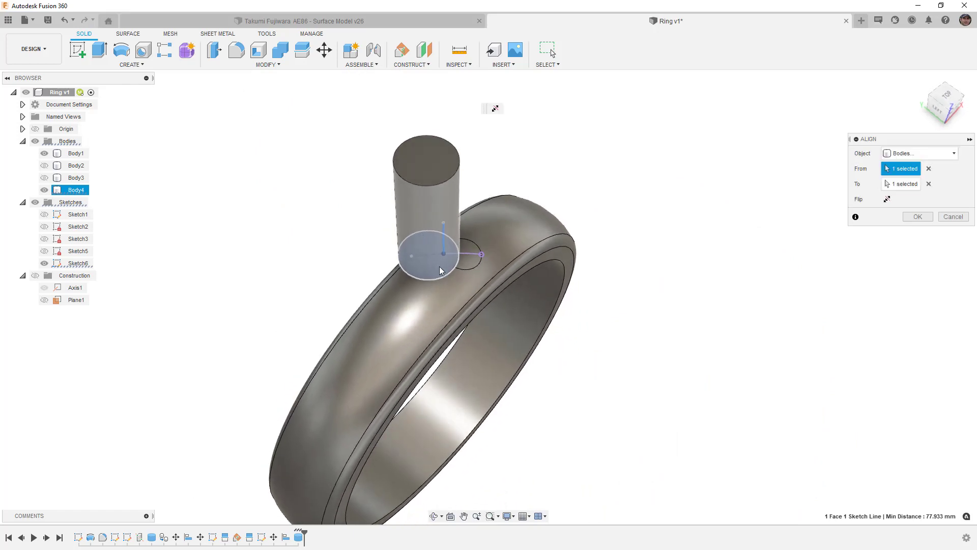
pyautogui.scroll(5, 441, 262)
pyautogui.scroll(-5, 426, 246)
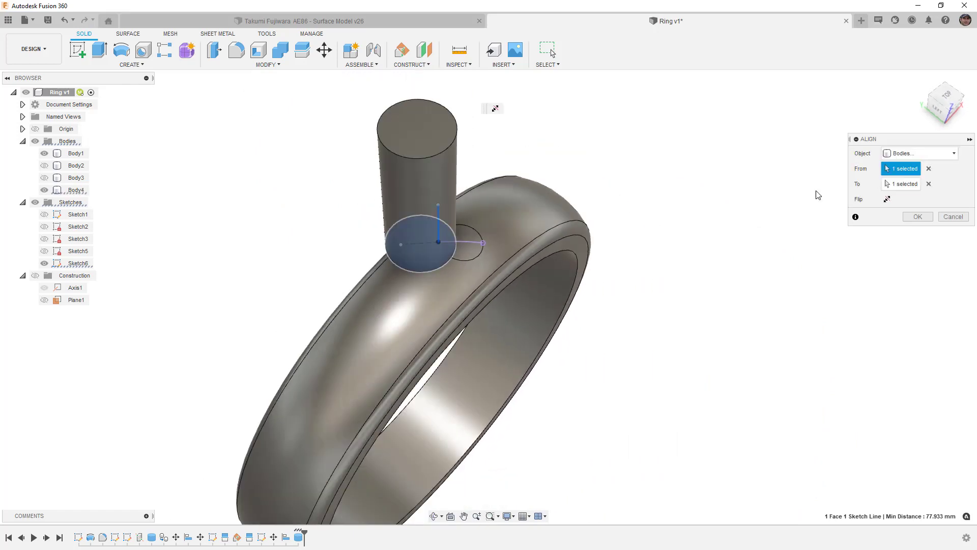
# Step: Reselect the cylinder's opposite end-face centre as the align origin, flip the direction so it stands outward from the ring, and apply Align
pyautogui.click(929, 169)
pyautogui.keyDown('shift'); pyautogui.moveTo(502, 235); pyautogui.dragTo(451, 336, button='middle'); pyautogui.keyUp('shift')
pyautogui.scroll(5, 452, 336)
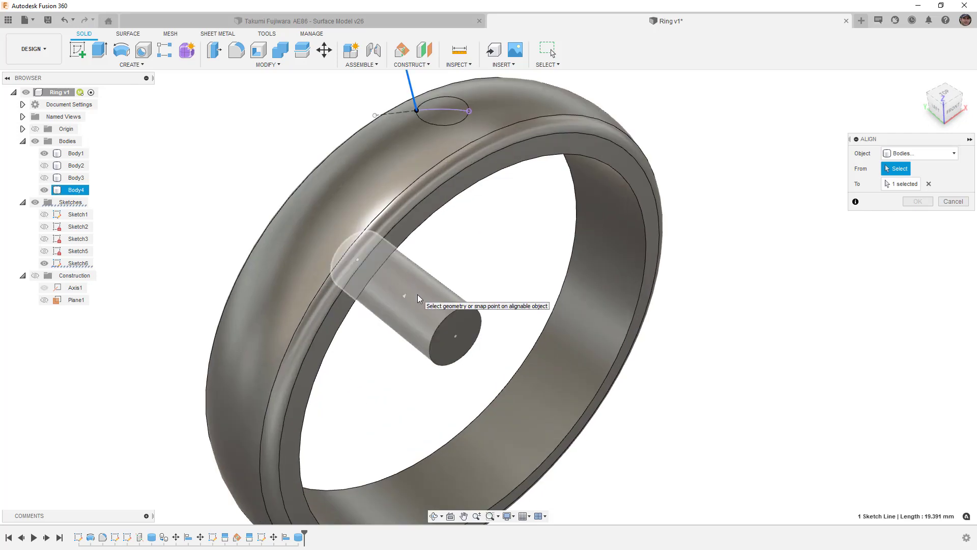
pyautogui.keyDown('shift'); pyautogui.moveTo(419, 300); pyautogui.dragTo(423, 309, button='middle'); pyautogui.keyUp('shift')
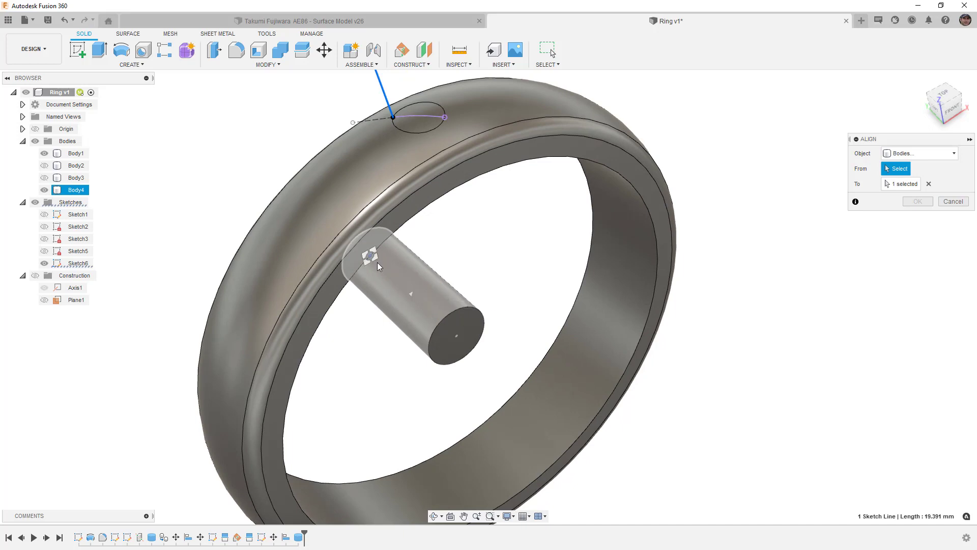
pyautogui.click(456, 336)
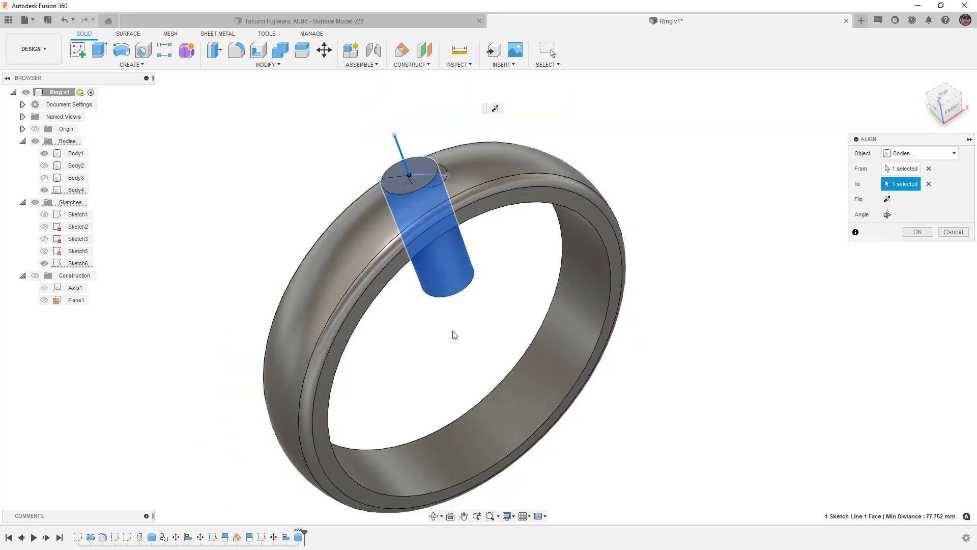
pyautogui.click(886, 199)
pyautogui.scroll(-2, 613, 280)
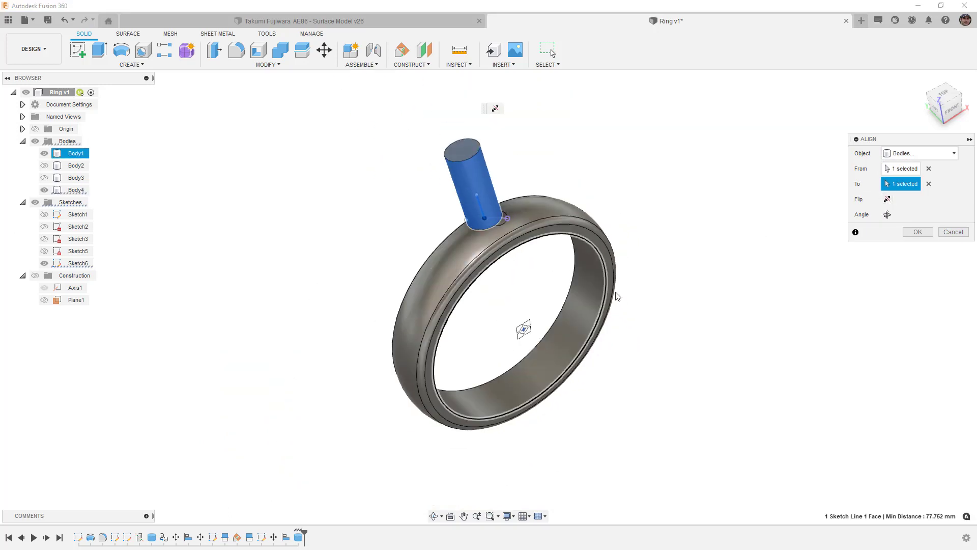
pyautogui.click(917, 232)
pyautogui.click(602, 322)
pyautogui.keyDown('shift'); pyautogui.moveTo(602, 321); pyautogui.dragTo(514, 292, button='middle'); pyautogui.keyUp('shift')
# Step: Show Body3 and the construction axis Axis1 alongside the ring and the large cylinder
pyautogui.click(46, 169)
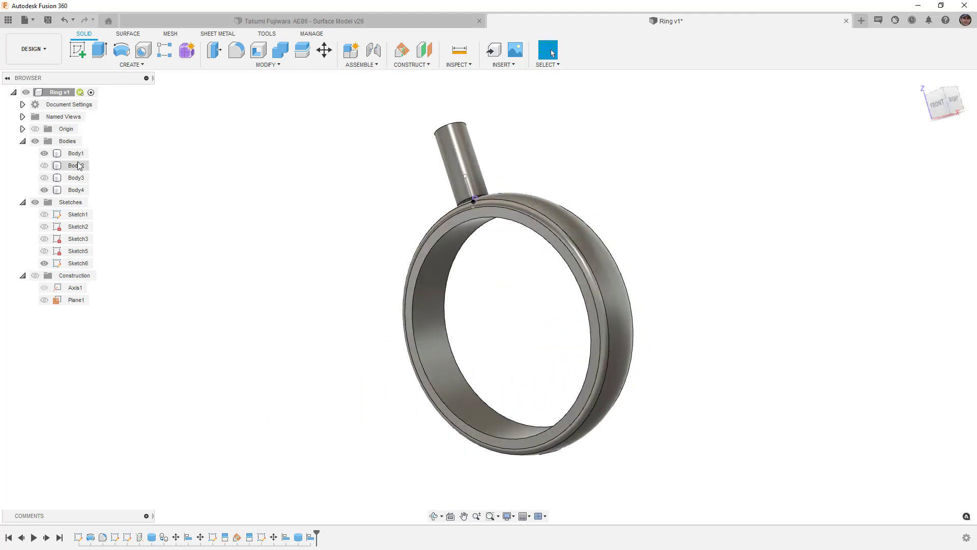
pyautogui.click(44, 165)
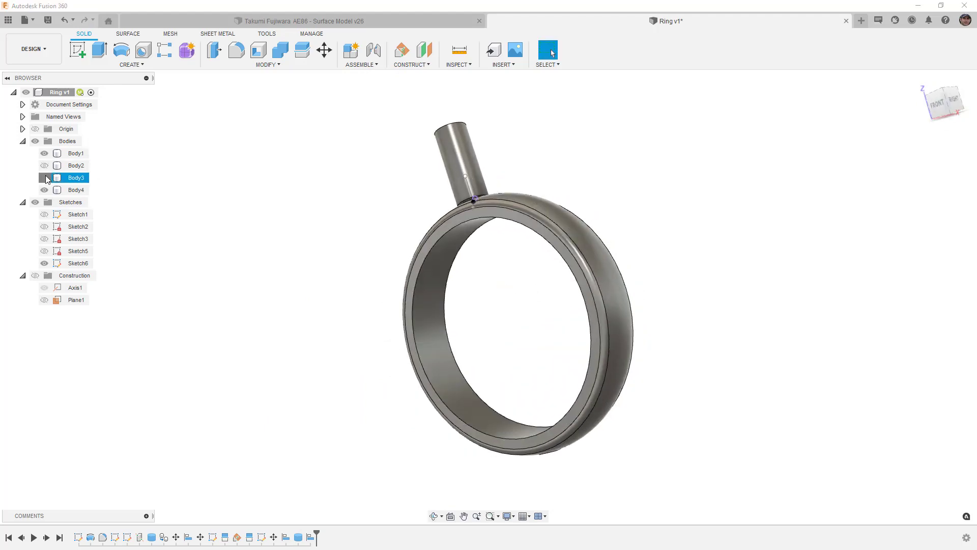
pyautogui.click(44, 178)
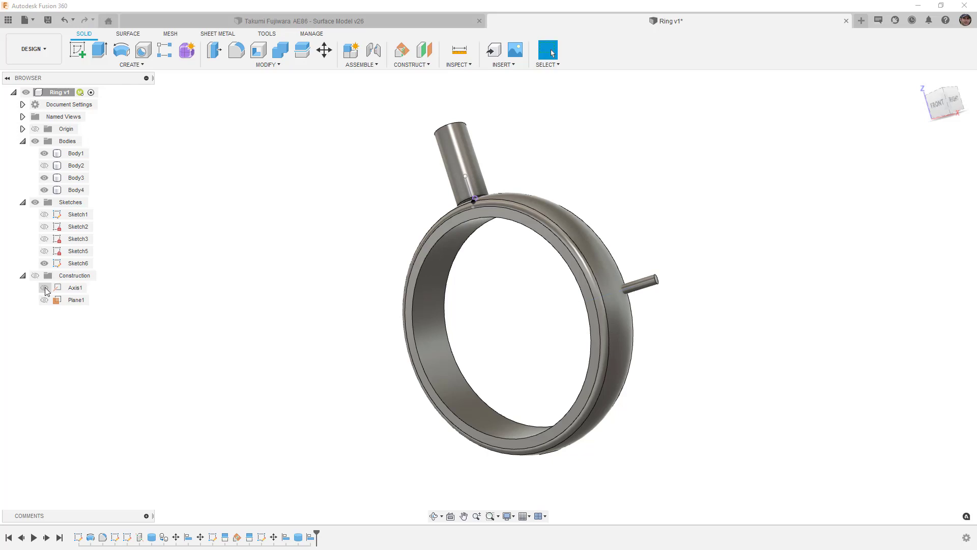
pyautogui.keyDown('shift'); pyautogui.moveTo(491, 313); pyautogui.dragTo(498, 307, button='middle'); pyautogui.keyUp('shift')
pyautogui.click(35, 275)
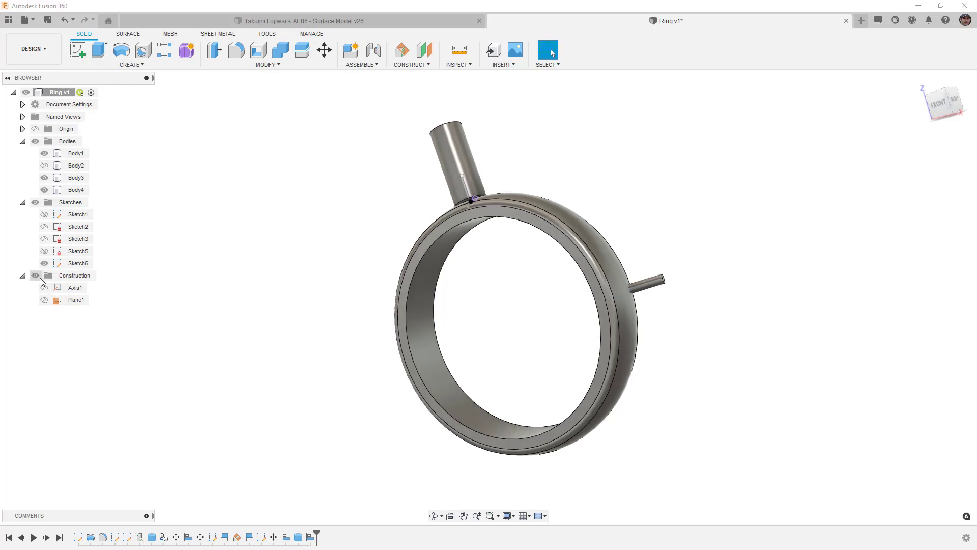
pyautogui.click(44, 287)
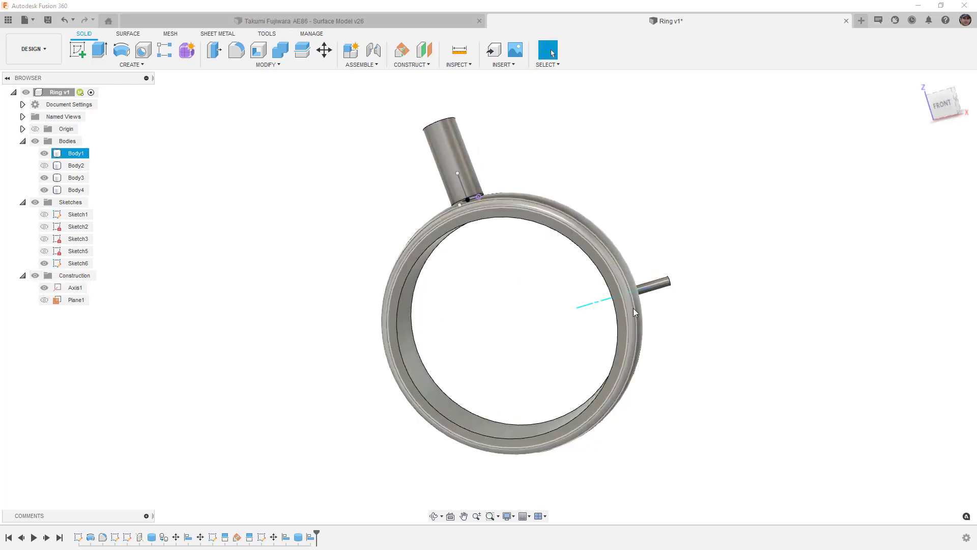
# Step: Examine how the small cylinder Body3 follows the construction axis where it meets the ring's outer face
pyautogui.scroll(3, 640, 294)
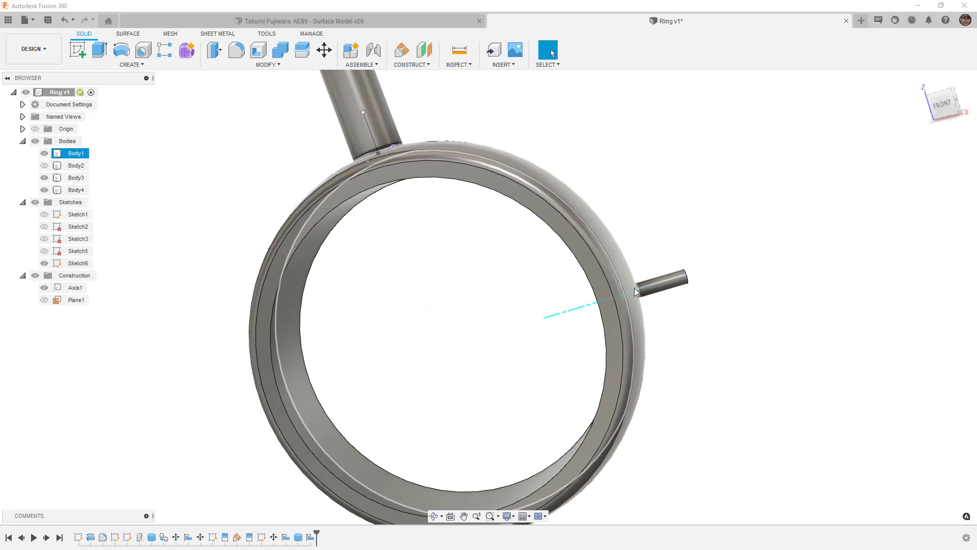
pyautogui.click(634, 292)
pyautogui.scroll(3, 635, 292)
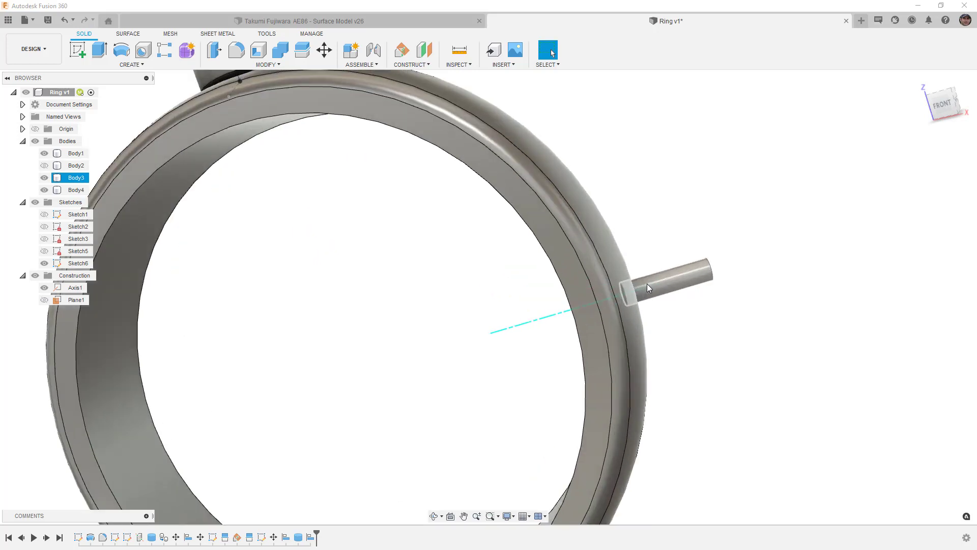
pyautogui.scroll(-3, 648, 288)
pyautogui.keyDown('shift'); pyautogui.moveTo(648, 288); pyautogui.dragTo(636, 291, button='middle'); pyautogui.keyUp('shift')
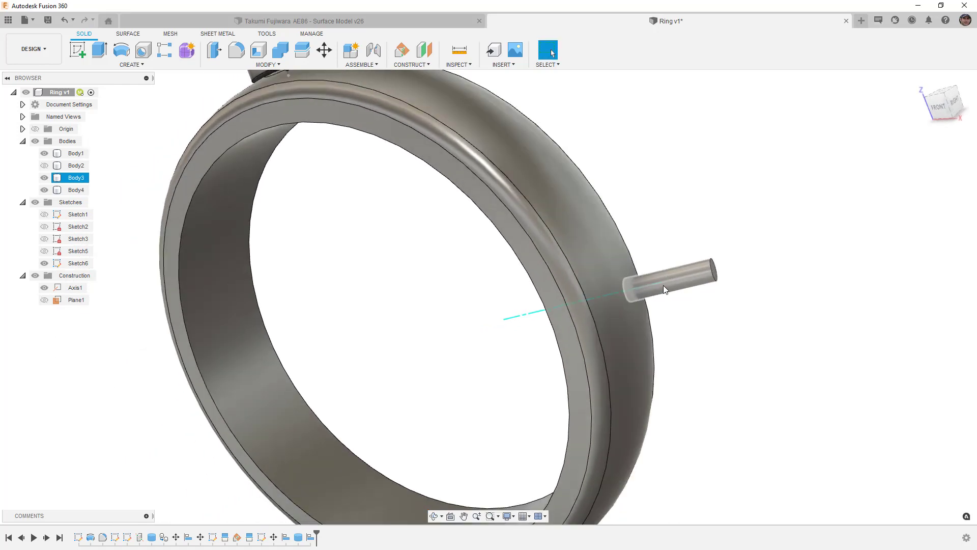
pyautogui.scroll(-3, 643, 291)
pyautogui.click(644, 291)
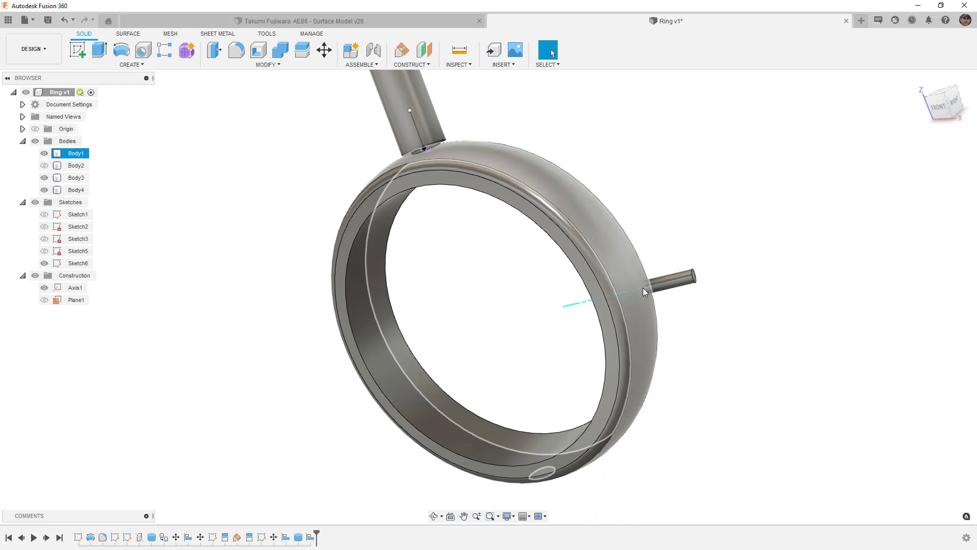
# Step: Examine the large cylinder's base against the upright sketch line and the ring surface from several angles
pyautogui.scroll(-2, 645, 290)
pyautogui.scroll(-2, 644, 290)
pyautogui.scroll(6, 562, 216)
pyautogui.click(559, 215)
pyautogui.click(550, 215)
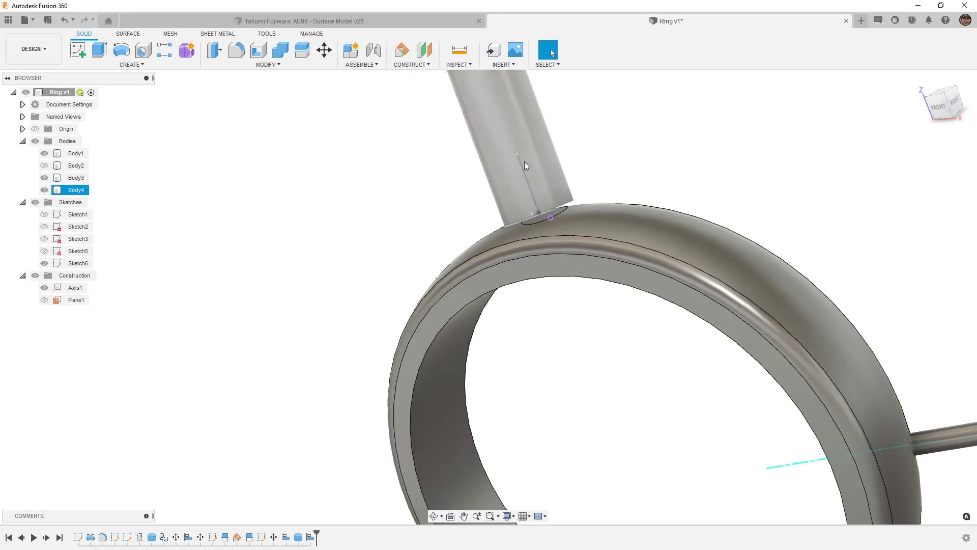
pyautogui.click(539, 214)
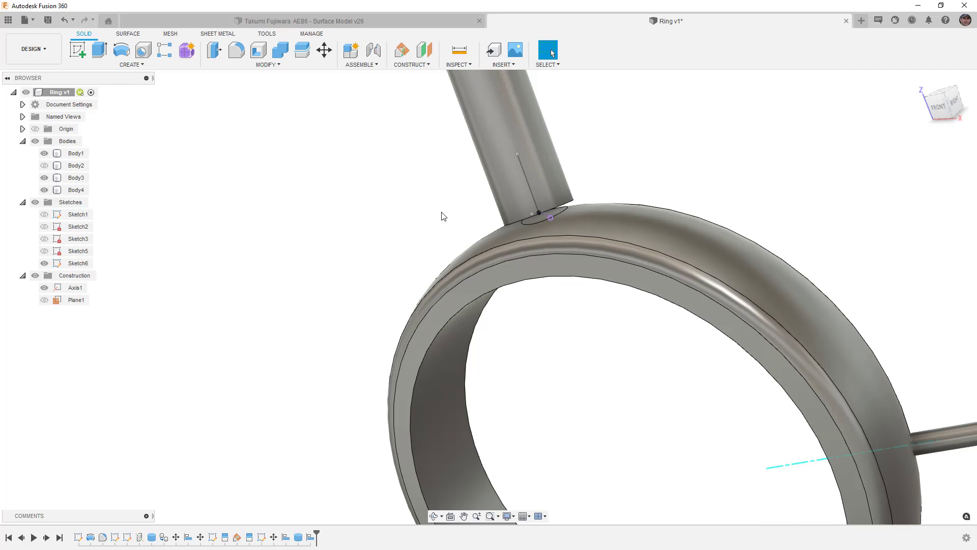
pyautogui.scroll(-5, 443, 216)
pyautogui.click(464, 218)
pyautogui.keyDown('shift'); pyautogui.moveTo(464, 218); pyautogui.dragTo(565, 311, button='middle'); pyautogui.keyUp('shift')
pyautogui.click(563, 312)
pyautogui.click(450, 516)
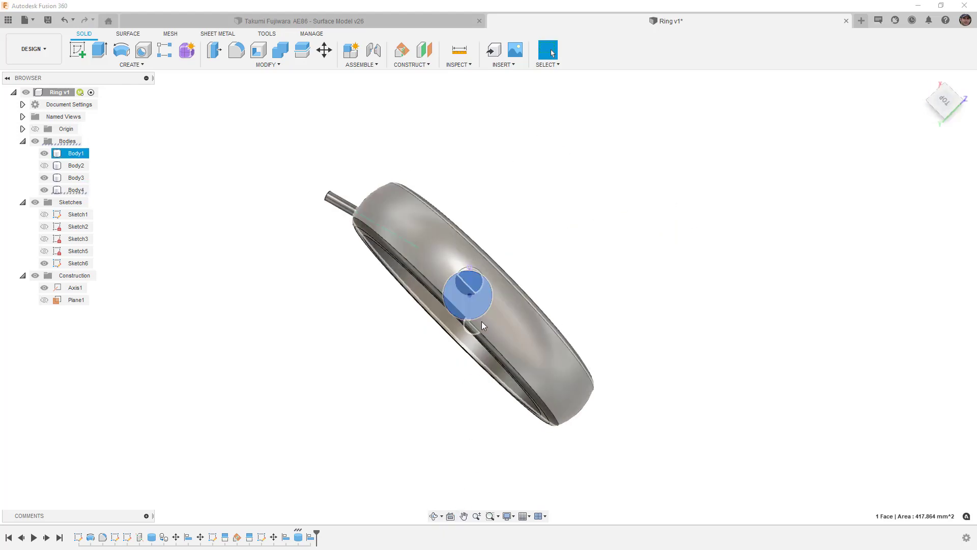
pyautogui.keyDown('shift'); pyautogui.moveTo(447, 285); pyautogui.dragTo(543, 266, button='middle'); pyautogui.keyUp('shift')
pyautogui.click(543, 266)
pyautogui.moveTo(532, 388); pyautogui.dragTo(624, 237, button='middle')
pyautogui.press('Escape')
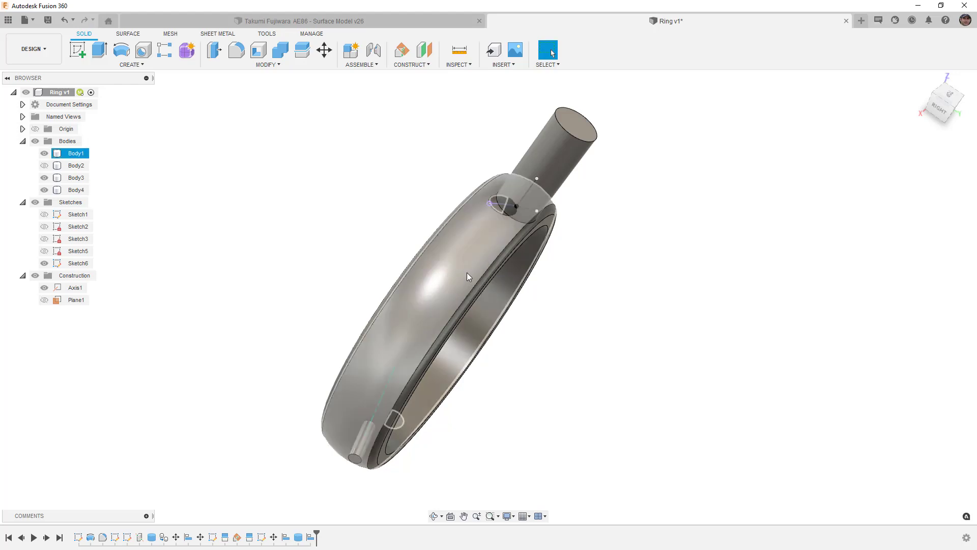
# Step: Show Sketch1 and Sketch5, and create a full circular pattern of Body4 around the origin's Z axis with a quantity of 4
pyautogui.click(44, 215)
pyautogui.keyDown('shift'); pyautogui.moveTo(507, 223); pyautogui.dragTo(493, 206, button='middle'); pyautogui.keyUp('shift')
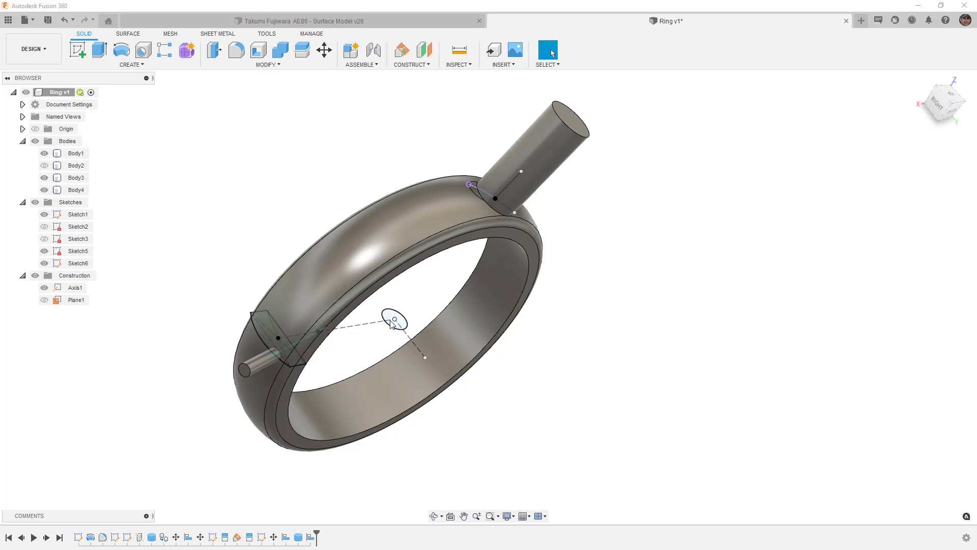
pyautogui.click(176, 66)
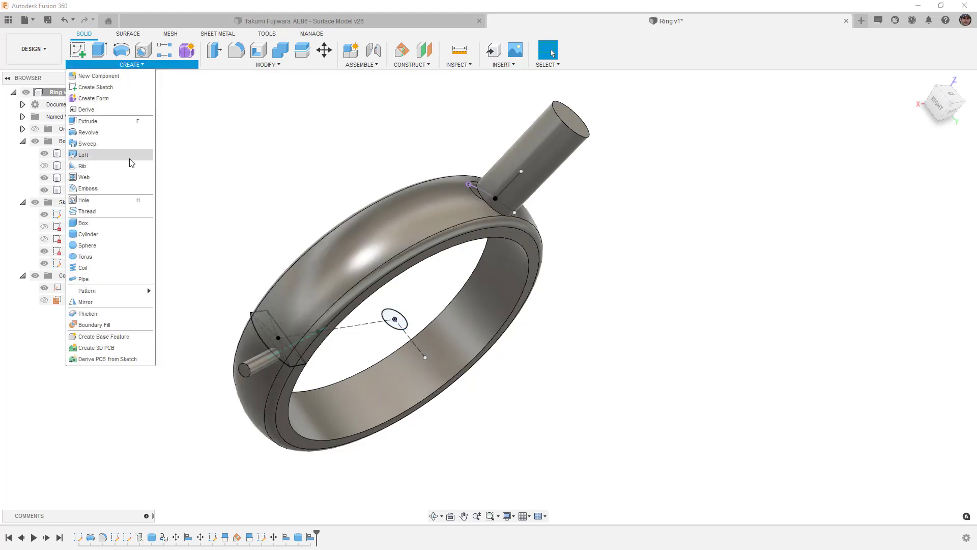
pyautogui.moveTo(118, 296)
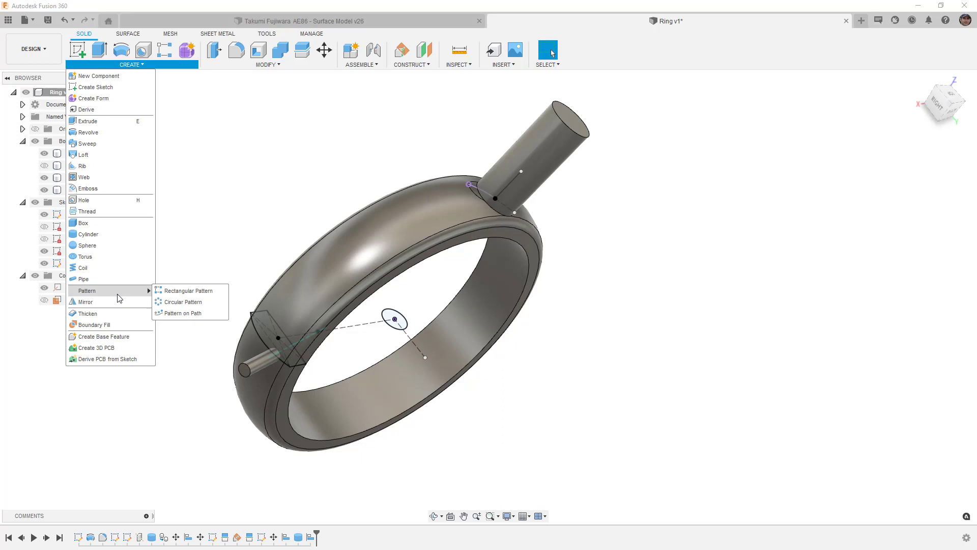
pyautogui.click(184, 302)
pyautogui.click(568, 156)
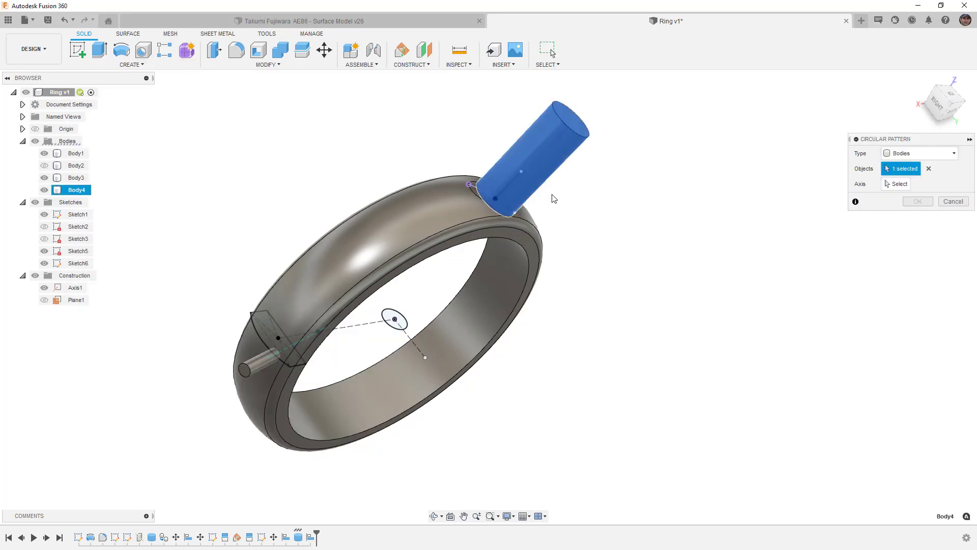
pyautogui.click(891, 185)
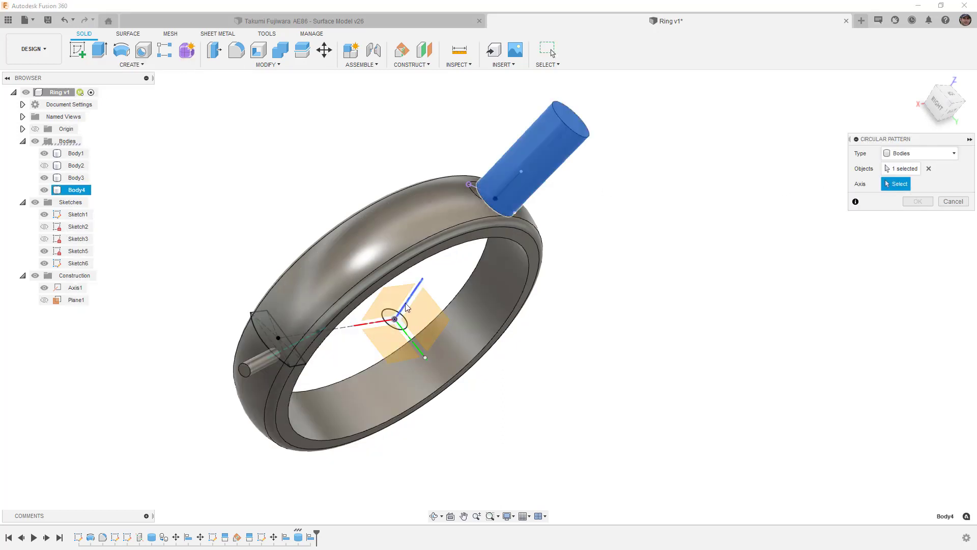
pyautogui.click(420, 289)
pyautogui.keyDown('shift'); pyautogui.moveTo(420, 289); pyautogui.dragTo(488, 265, button='middle'); pyautogui.keyUp('shift')
pyautogui.click(955, 227)
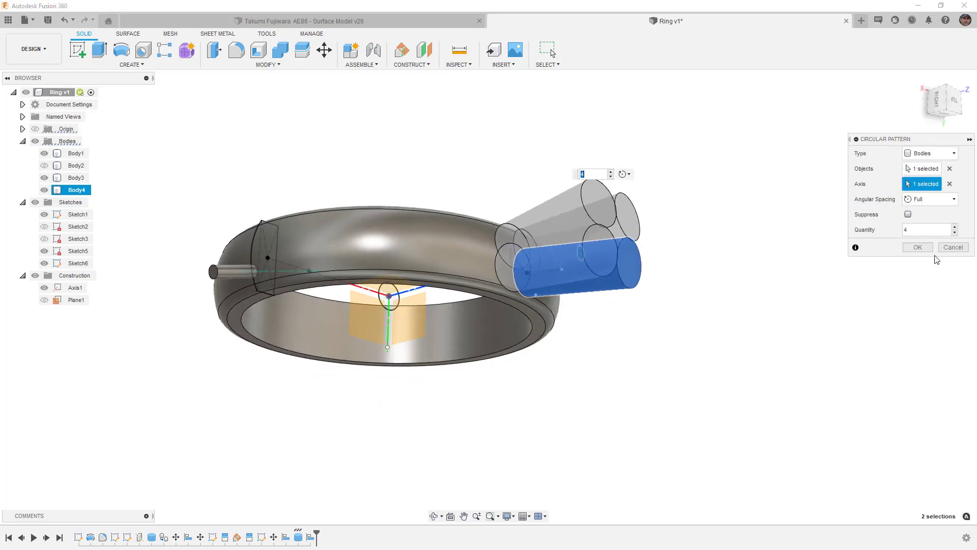
pyautogui.click(917, 247)
# Step: Reduce the original patterned cylinder to 10 mm in diameter by offsetting its side face with Press Pull
pyautogui.click(218, 53)
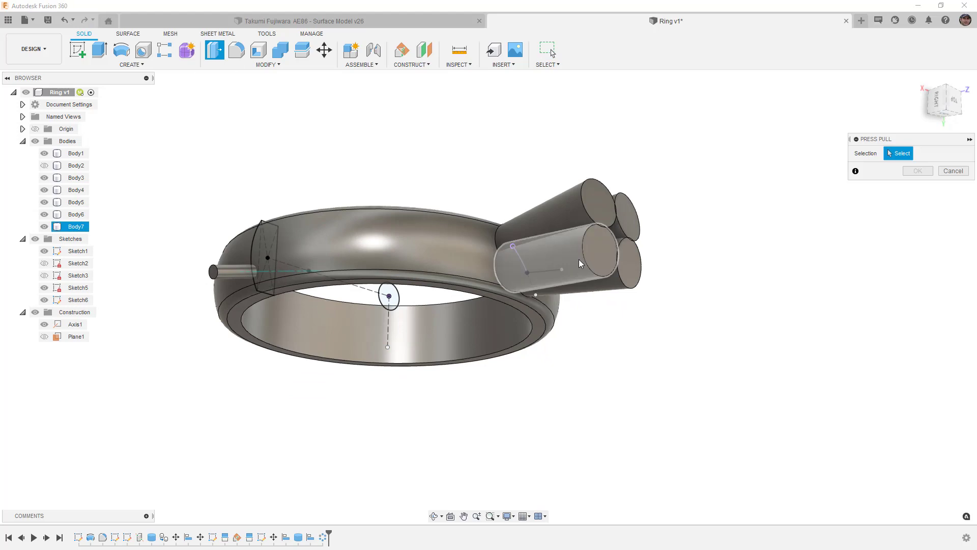
pyautogui.click(589, 289)
pyautogui.moveTo(590, 292); pyautogui.dragTo(595, 271)
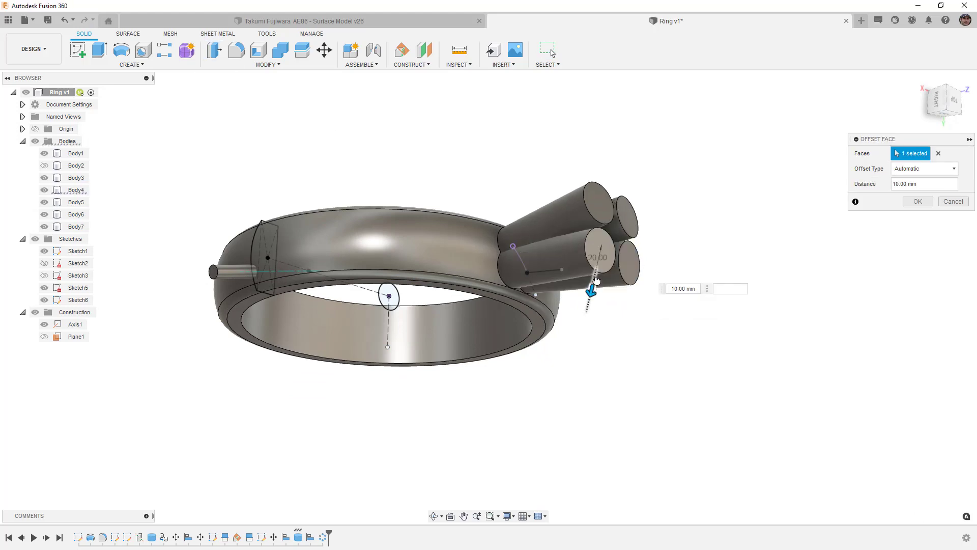
pyautogui.click(916, 201)
pyautogui.moveTo(702, 201)
pyautogui.keyDown('shift'); pyautogui.mouseDown(button='middle')
pyautogui.moveTo(634, 187)
pyautogui.moveTo(609, 153)
pyautogui.moveTo(714, 159)
pyautogui.mouseUp(button='middle'); pyautogui.keyUp('shift')
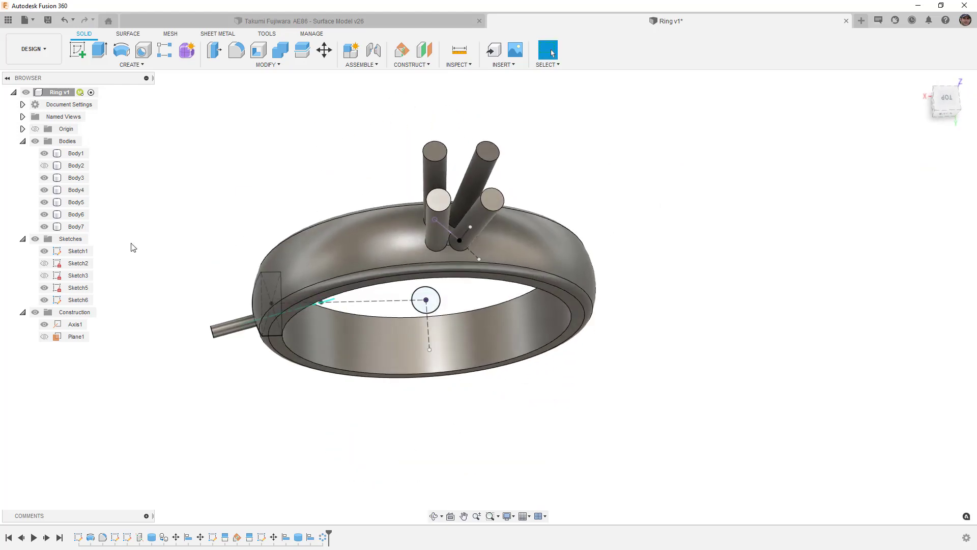
# Step: Hide Sketch1, Sketch5, Sketch6 and Axis1 so that only the bodies are displayed
pyautogui.click(45, 252)
pyautogui.click(238, 326)
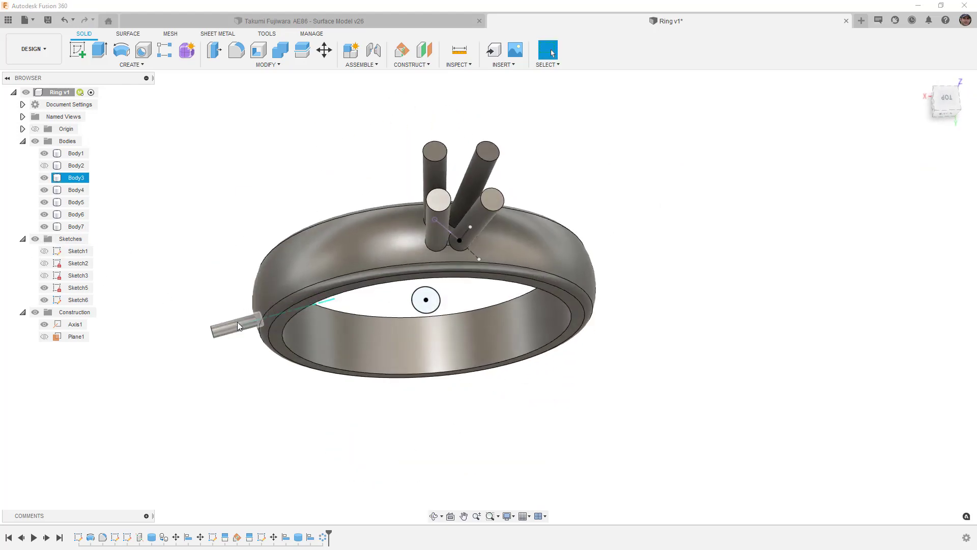
pyautogui.click(44, 288)
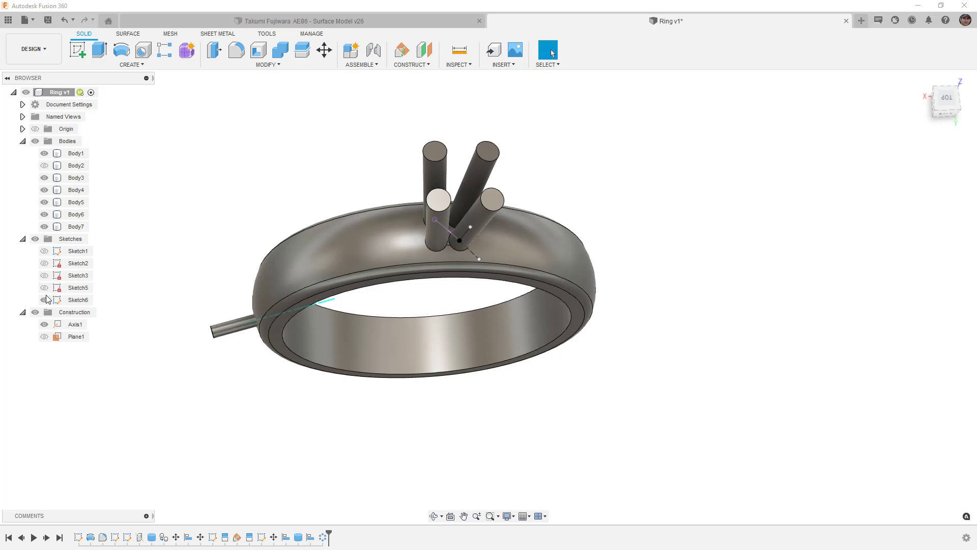
pyautogui.click(45, 300)
pyautogui.click(284, 277)
pyautogui.press('Escape')
# Step: Examine the four patterned cylinders and how their ends meet the ring's outer face
pyautogui.moveTo(401, 314)
pyautogui.keyDown('shift'); pyautogui.mouseDown(button='middle')
pyautogui.moveTo(399, 290)
pyautogui.moveTo(404, 297)
pyautogui.mouseUp(button='middle'); pyautogui.keyUp('shift')
pyautogui.scroll(-2, 403, 298)
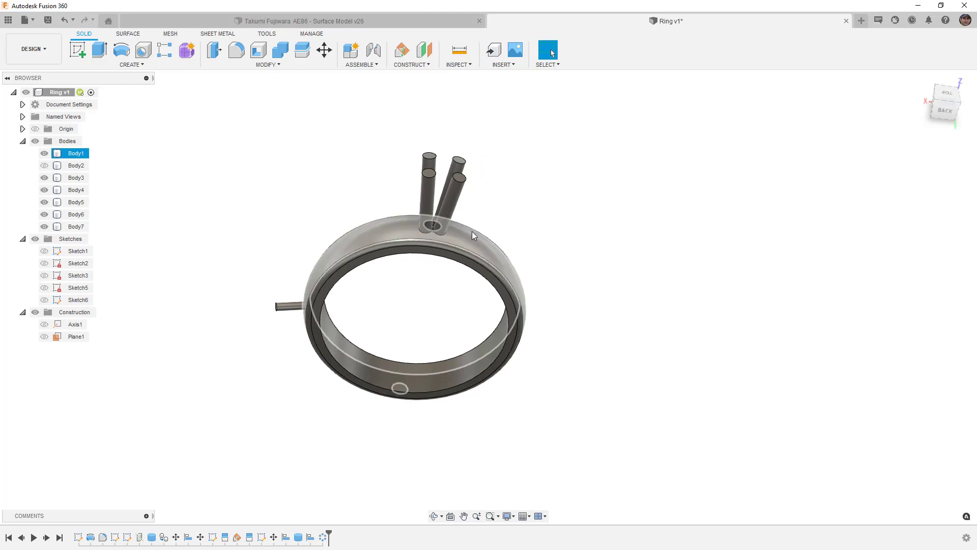
pyautogui.scroll(1, 439, 232)
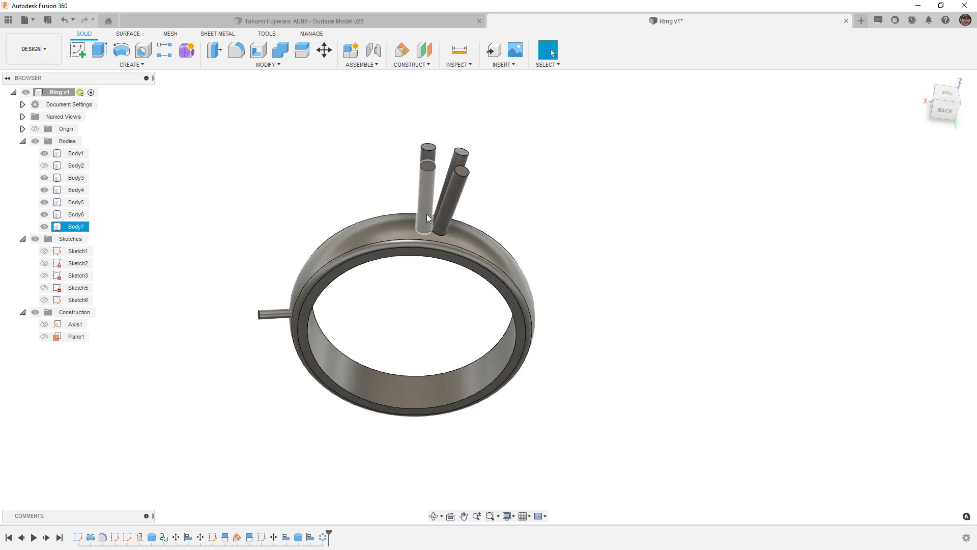
pyautogui.click(464, 151)
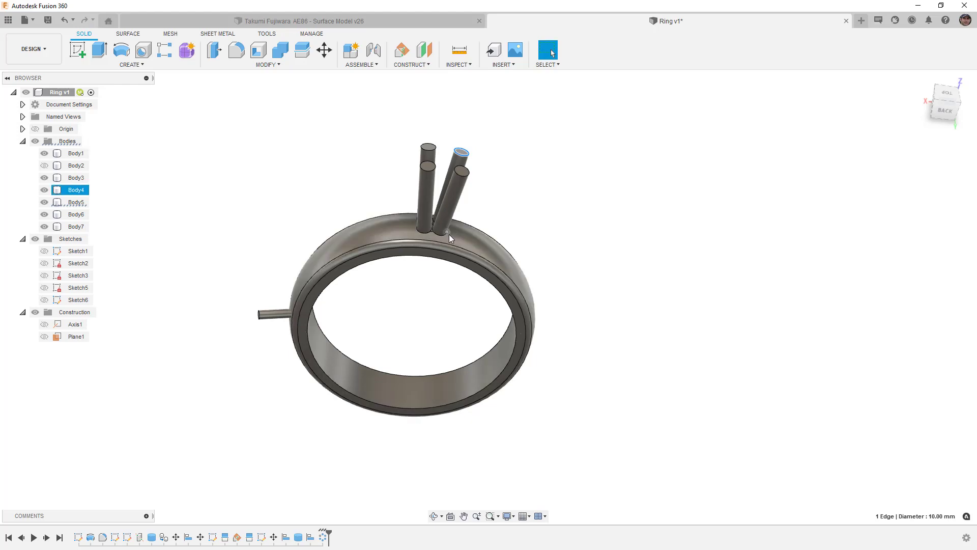
pyautogui.click(474, 240)
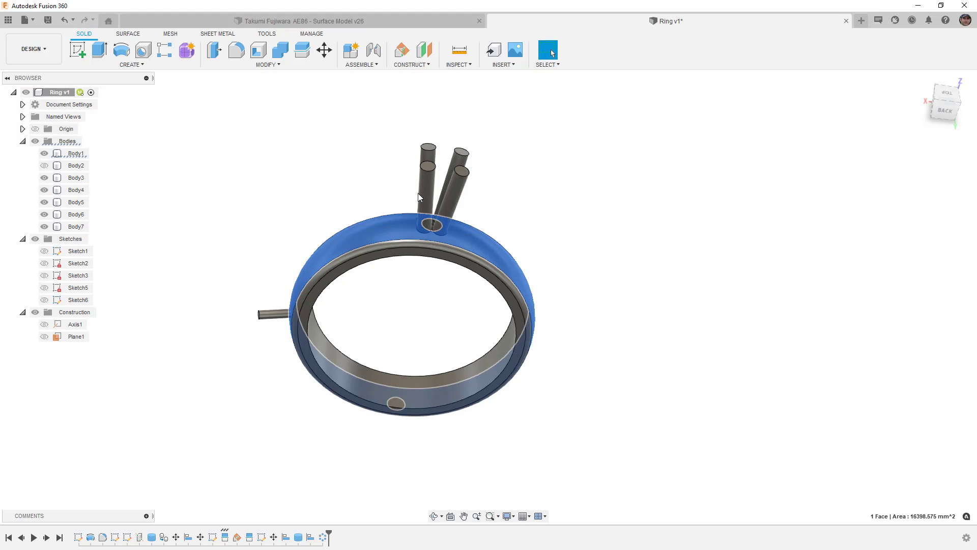
pyautogui.click(427, 323)
pyautogui.keyDown('shift'); pyautogui.moveTo(425, 323); pyautogui.dragTo(506, 307, button='middle'); pyautogui.keyUp('shift')
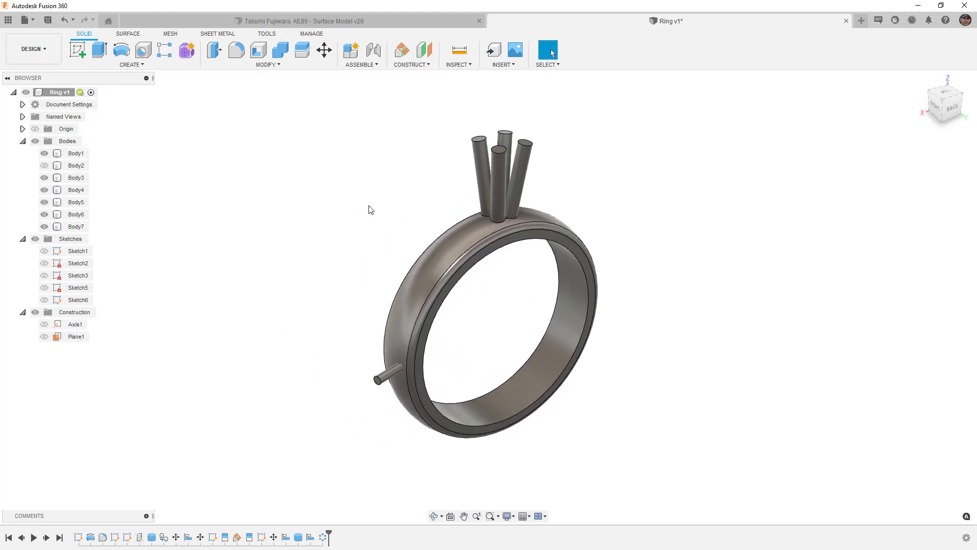